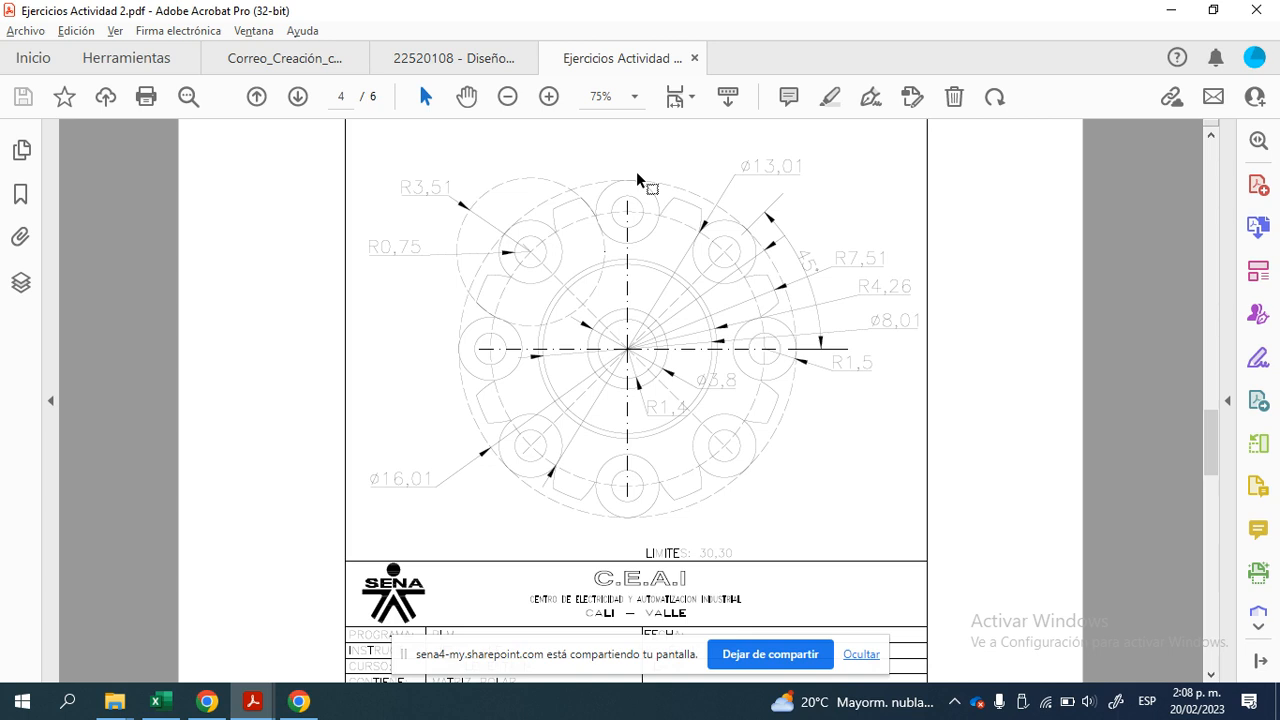
Step: Bring up the nine-ring exercise on page 3 of the PDF and enlarge it to 125% to examine its dimensions
scroll(686, 449, up, 5)
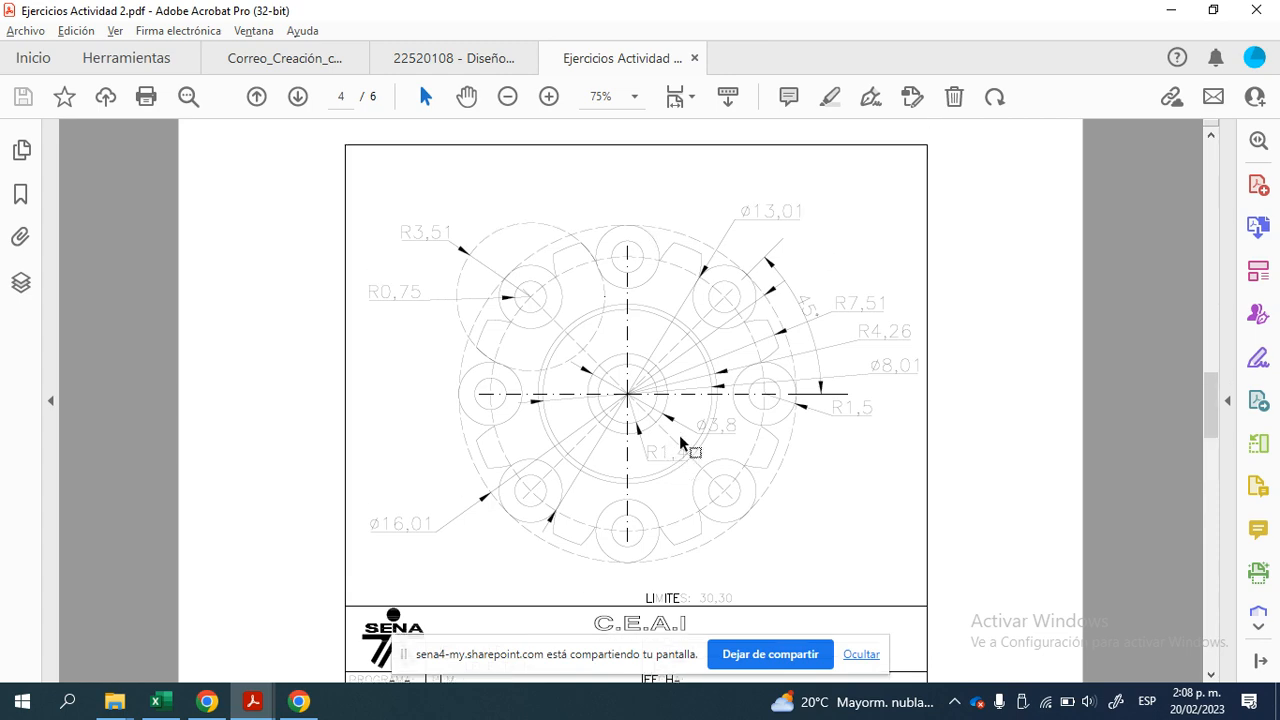
scroll(610, 345, up, 1)
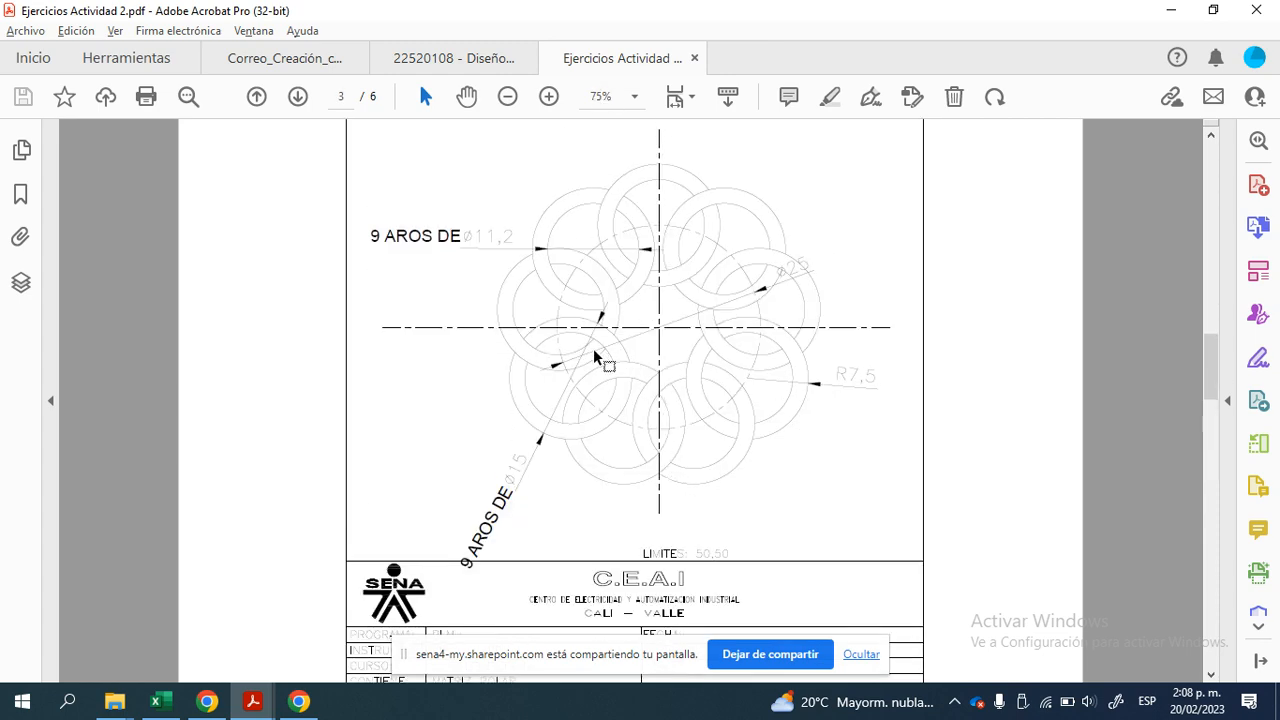
click(548, 96)
click(548, 96)
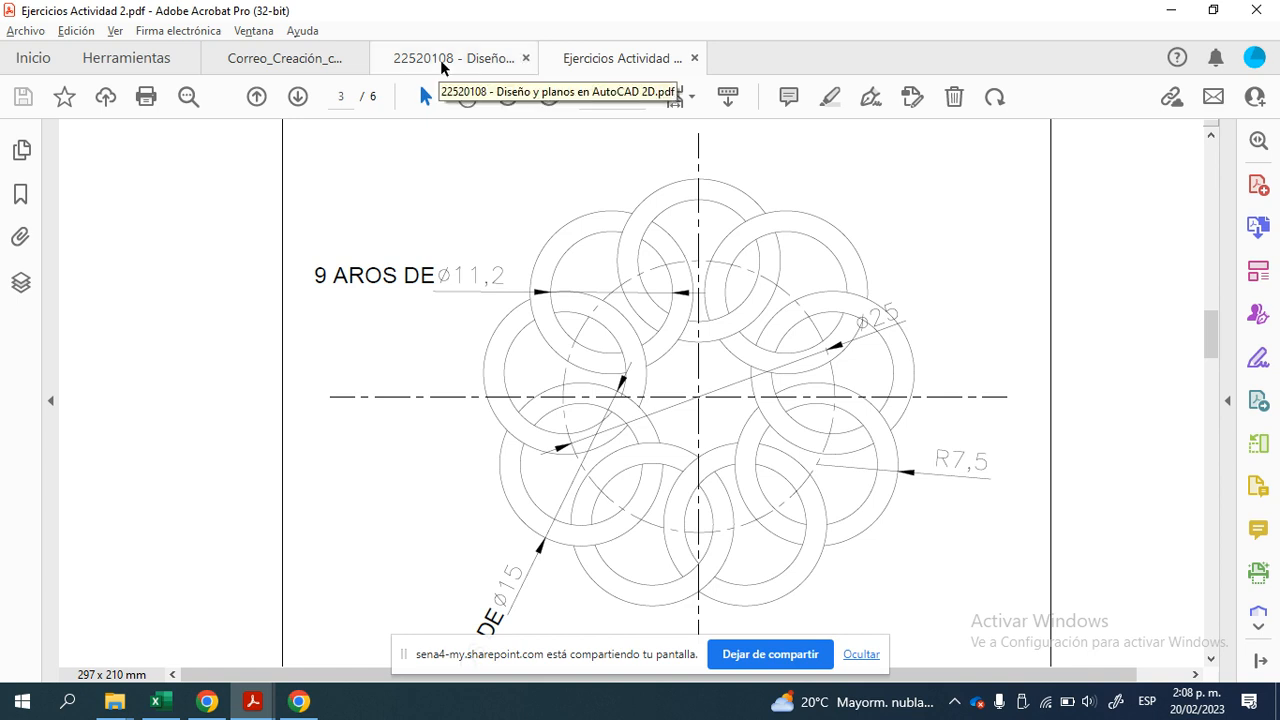
click(549, 97)
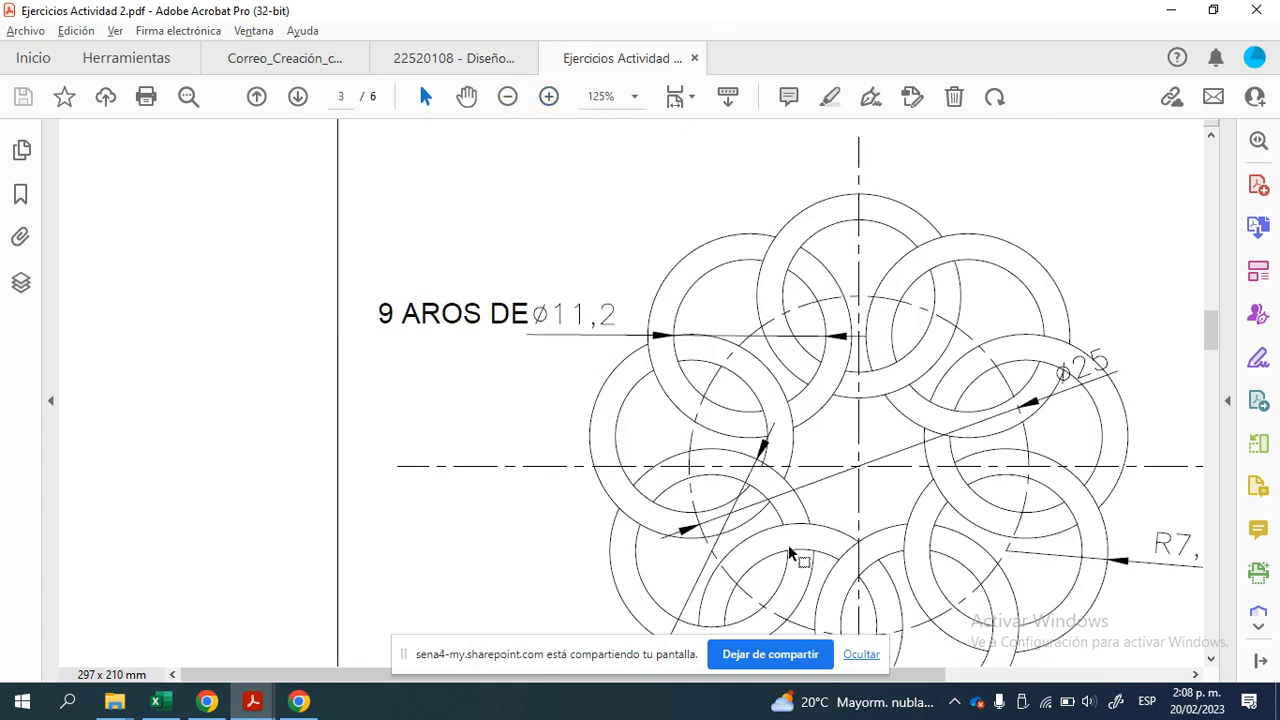
drag(933, 676, 1070, 682)
scroll(700, 448, down, 1)
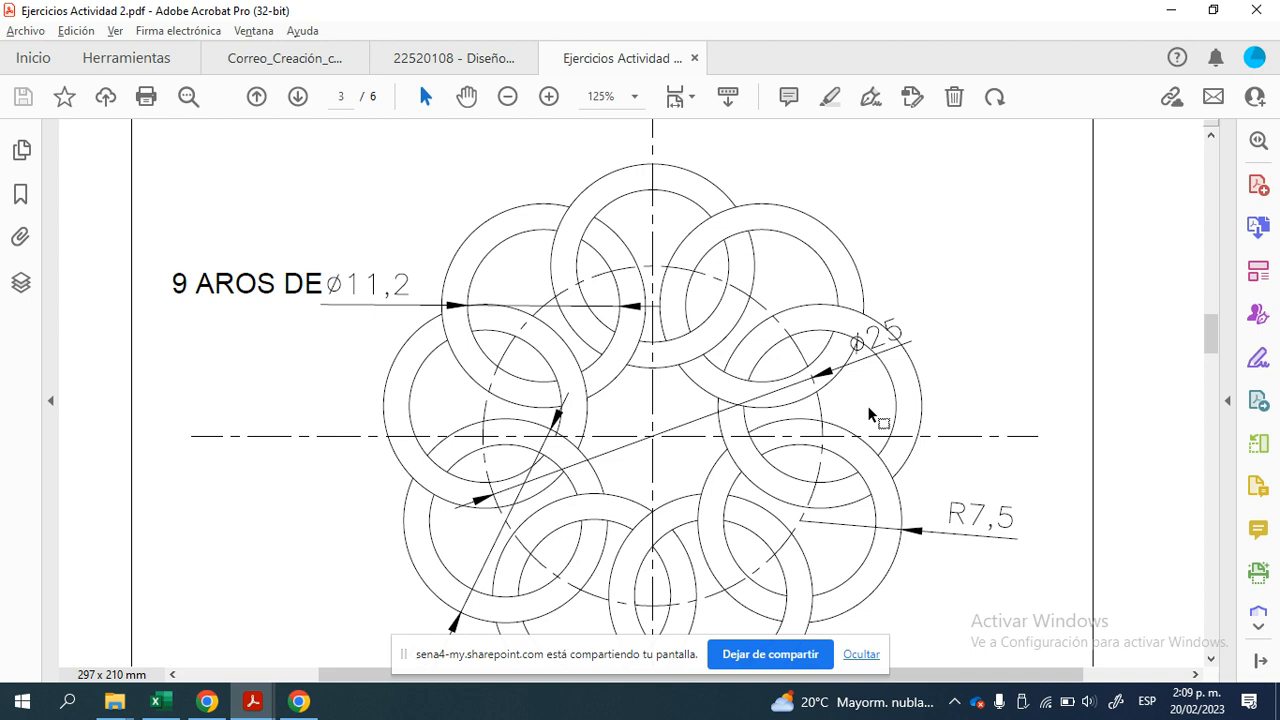
Step: Find AutoCAD 2020 - English on the computer and launch it
click(62, 705)
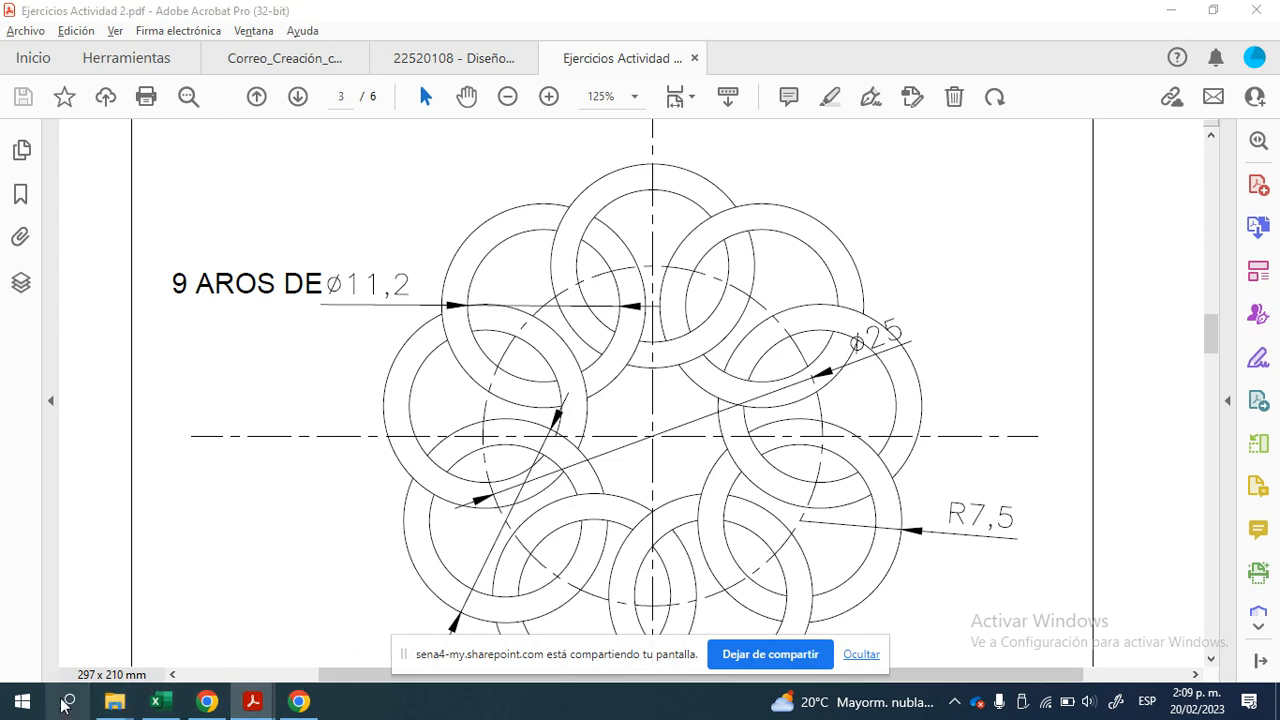
text(auto)
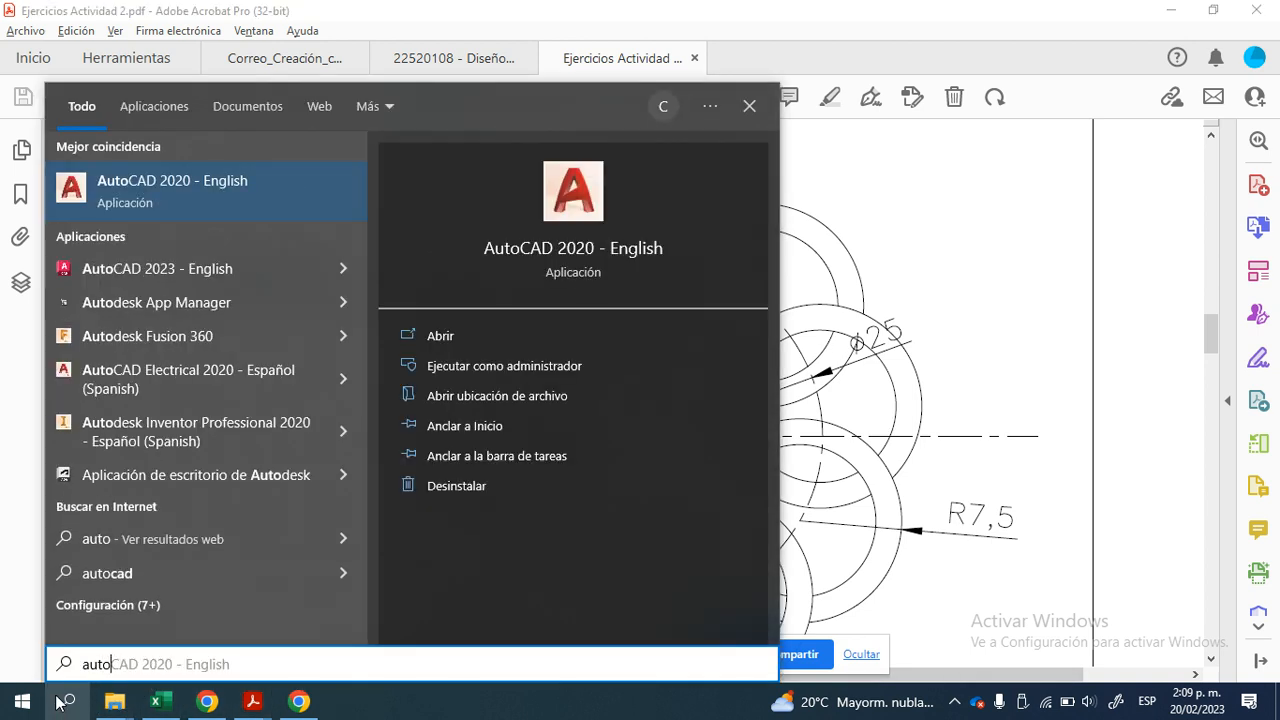
click(205, 199)
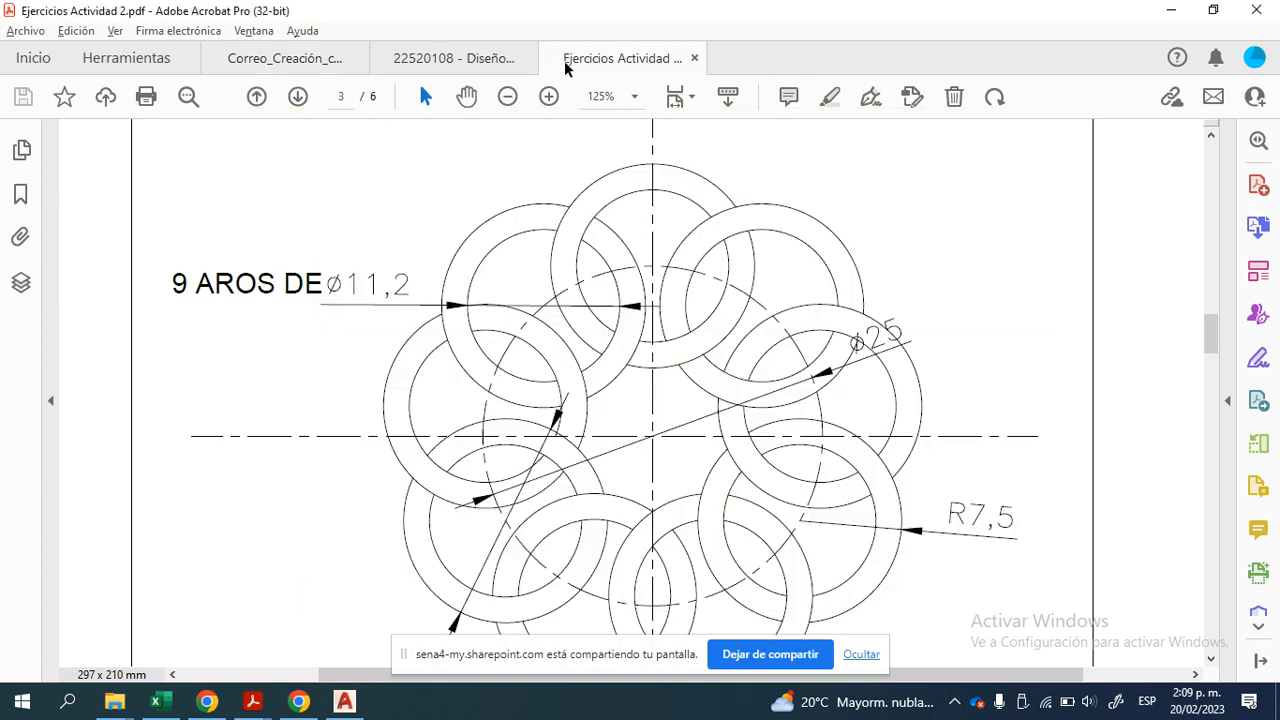
Step: Examine the dimensions and drawing limits of the exercises on pages 3 and 4 of the PDF
scroll(660, 457, down, 3)
scroll(654, 472, down, 3)
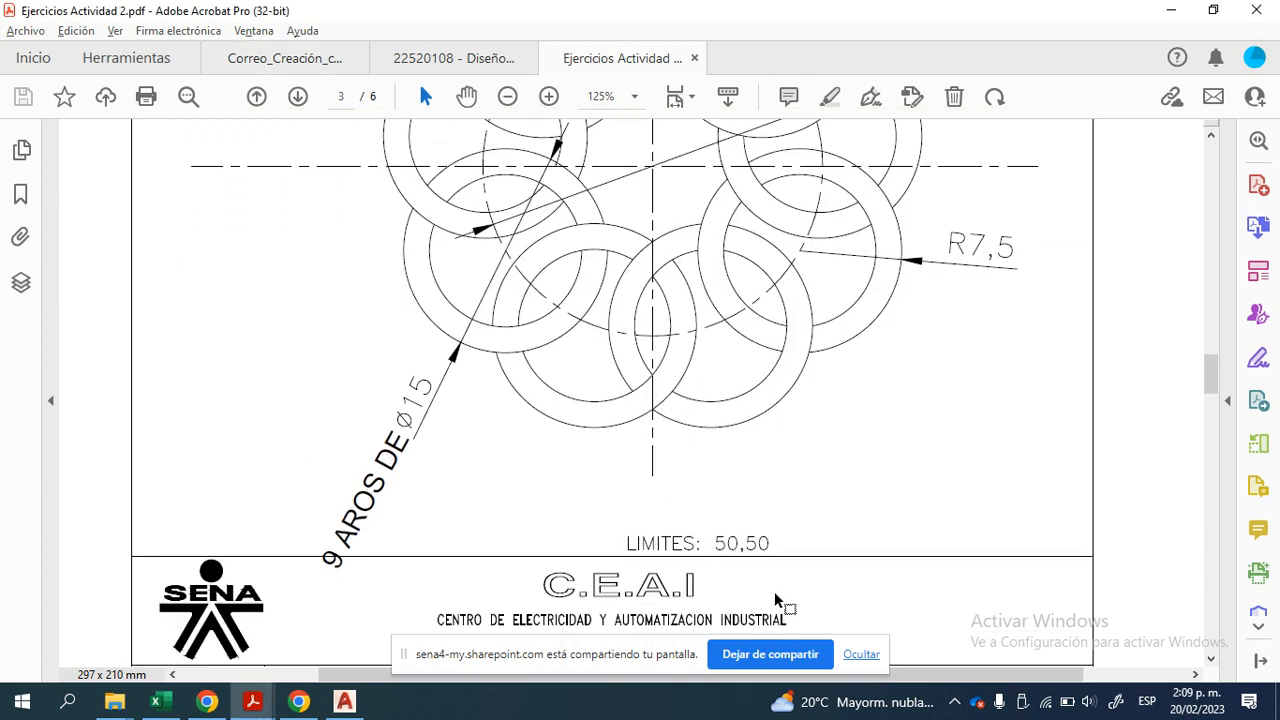
scroll(724, 543, down, 1)
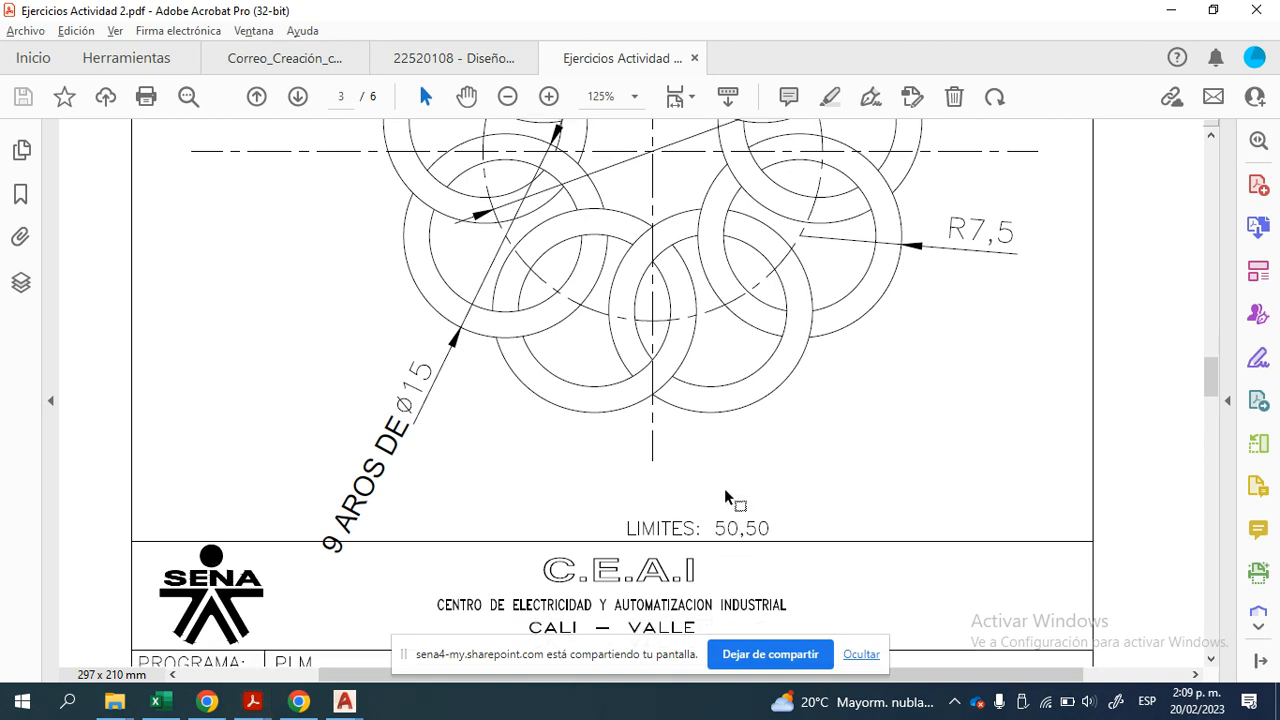
key(alt+Tab)
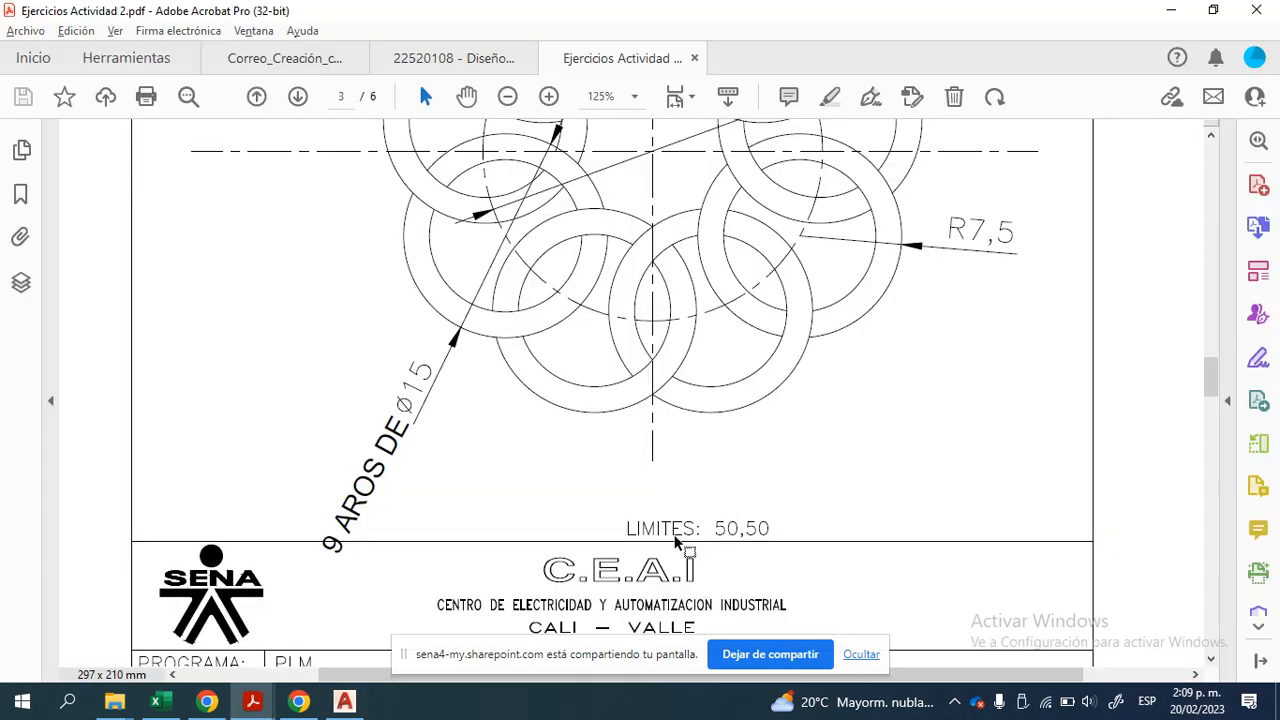
scroll(706, 524, down, 10)
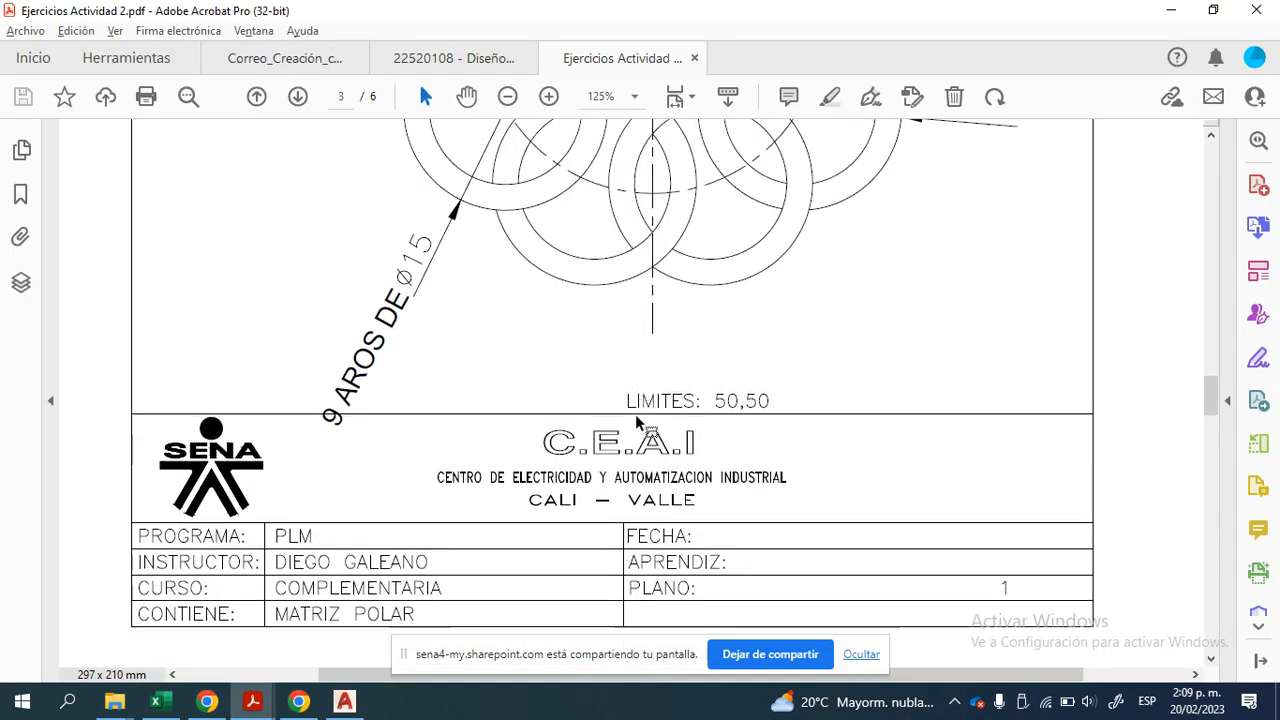
scroll(639, 409, down, 3)
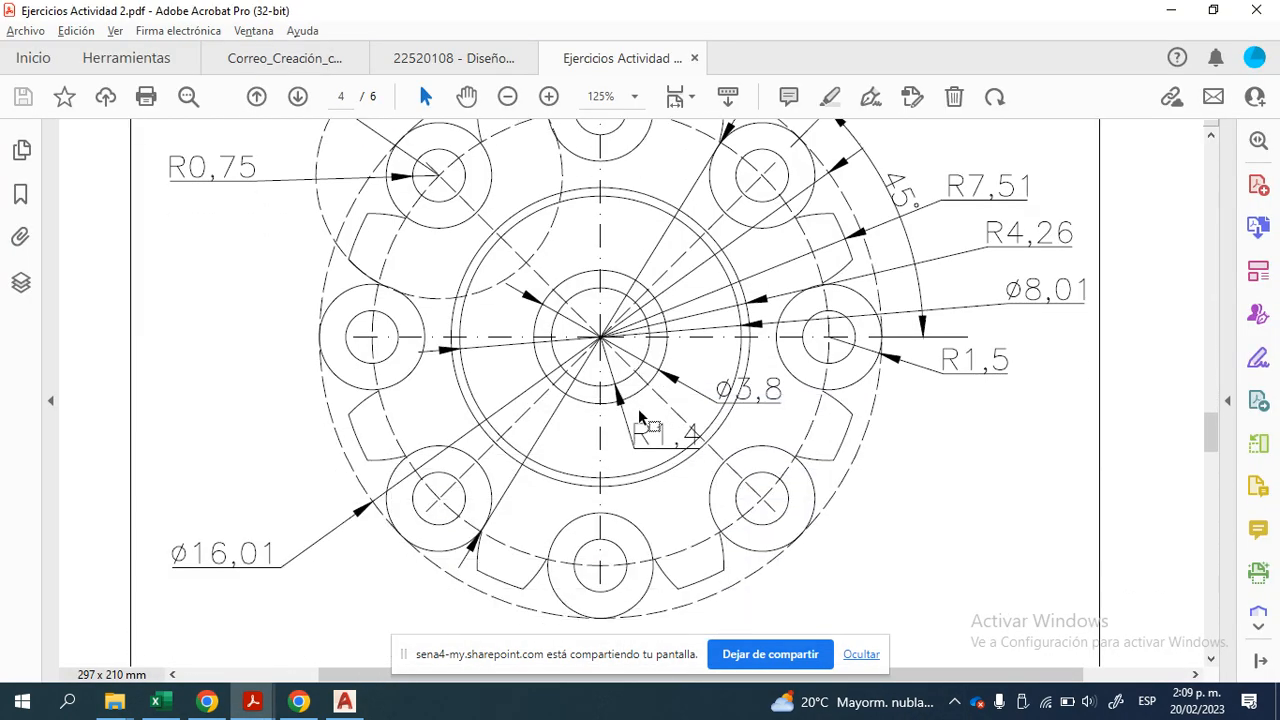
scroll(630, 400, down, 2)
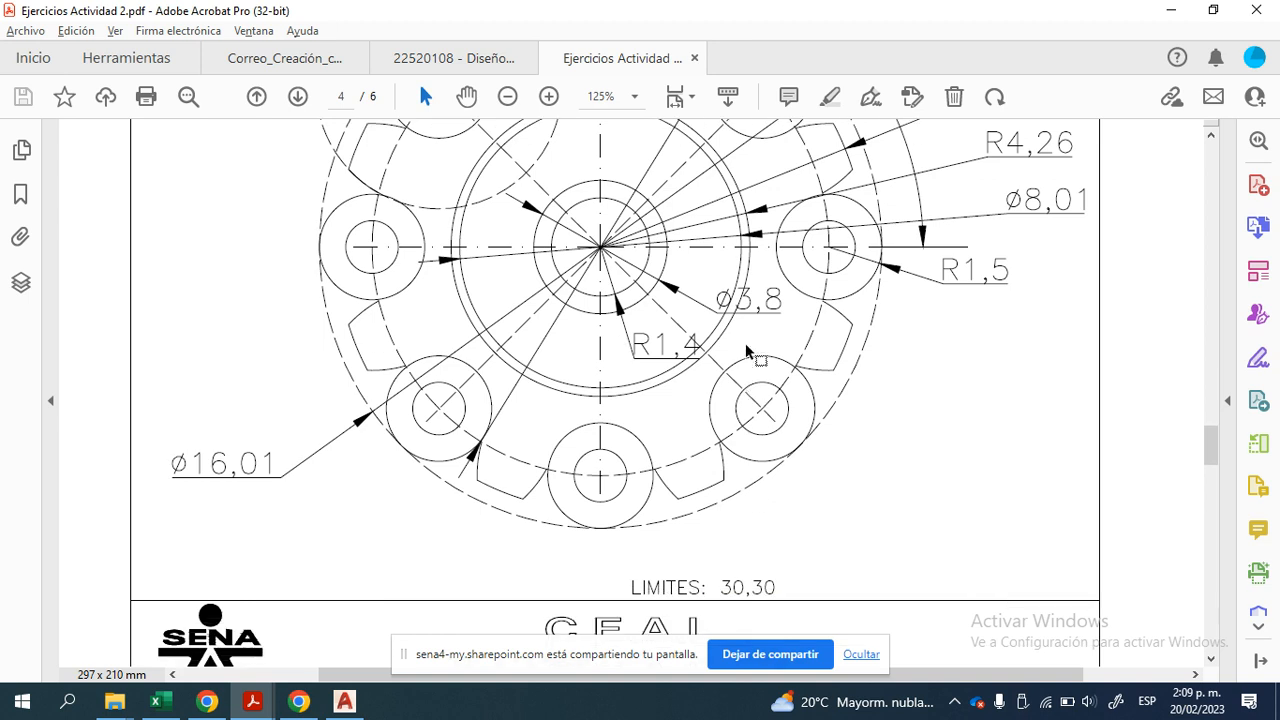
scroll(745, 343, up, 14)
scroll(708, 352, up, 4)
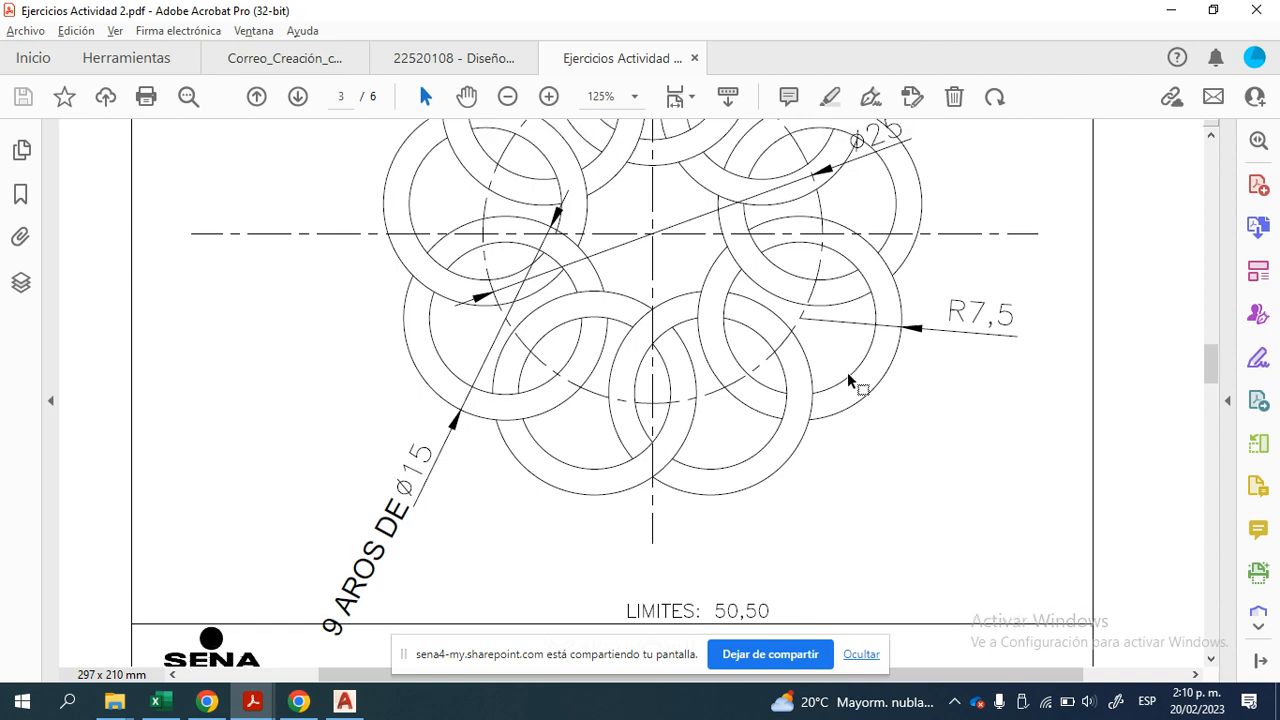
scroll(740, 385, down, 4)
scroll(752, 472, down, 2)
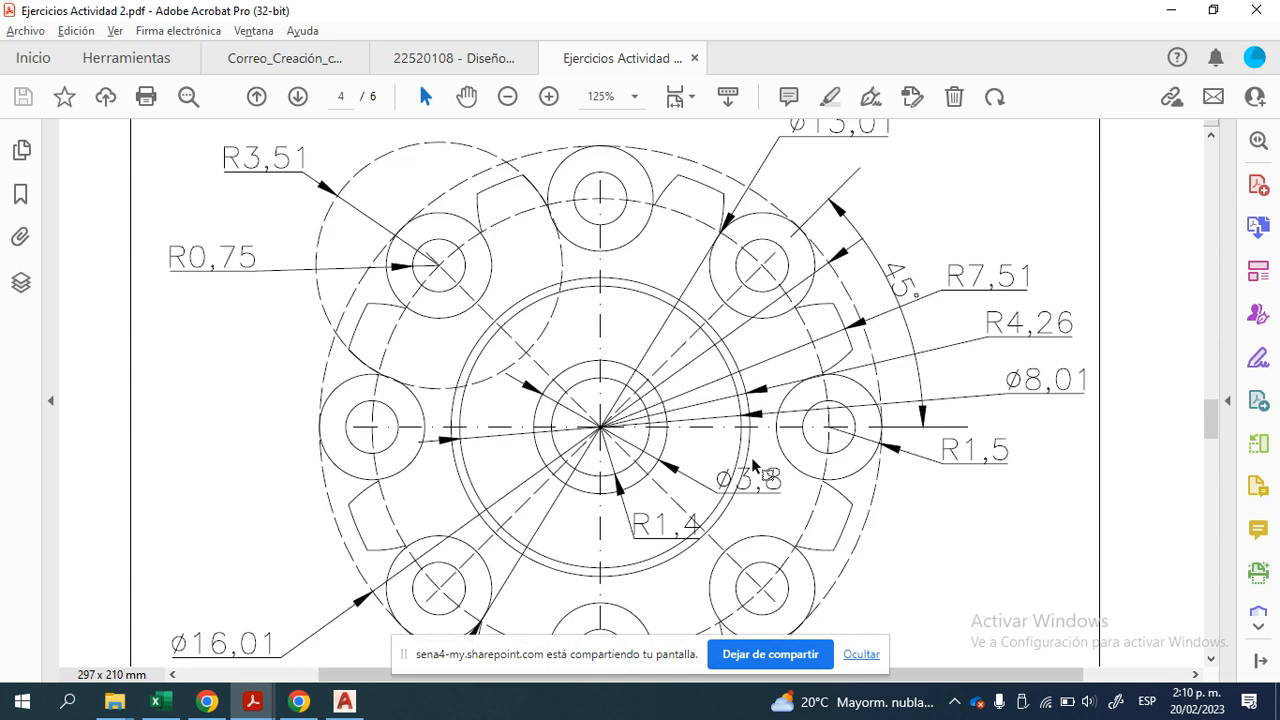
scroll(520, 200, up, 3)
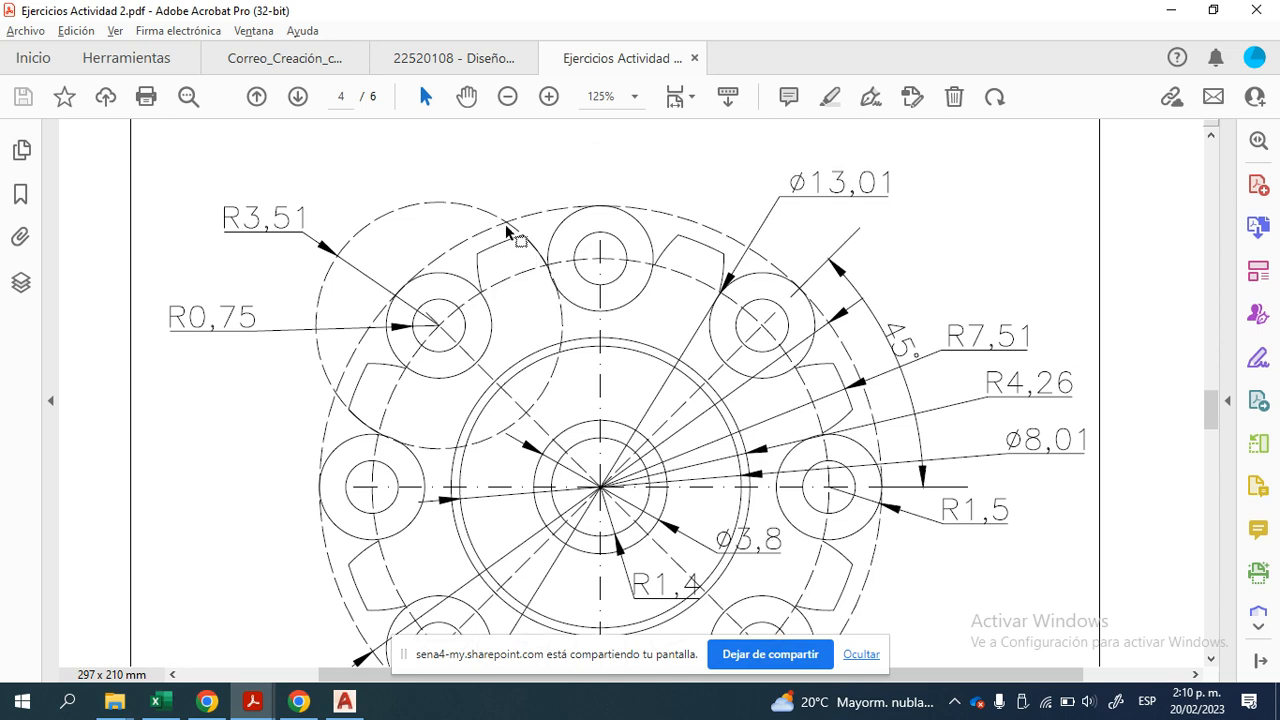
scroll(563, 328, up, 10)
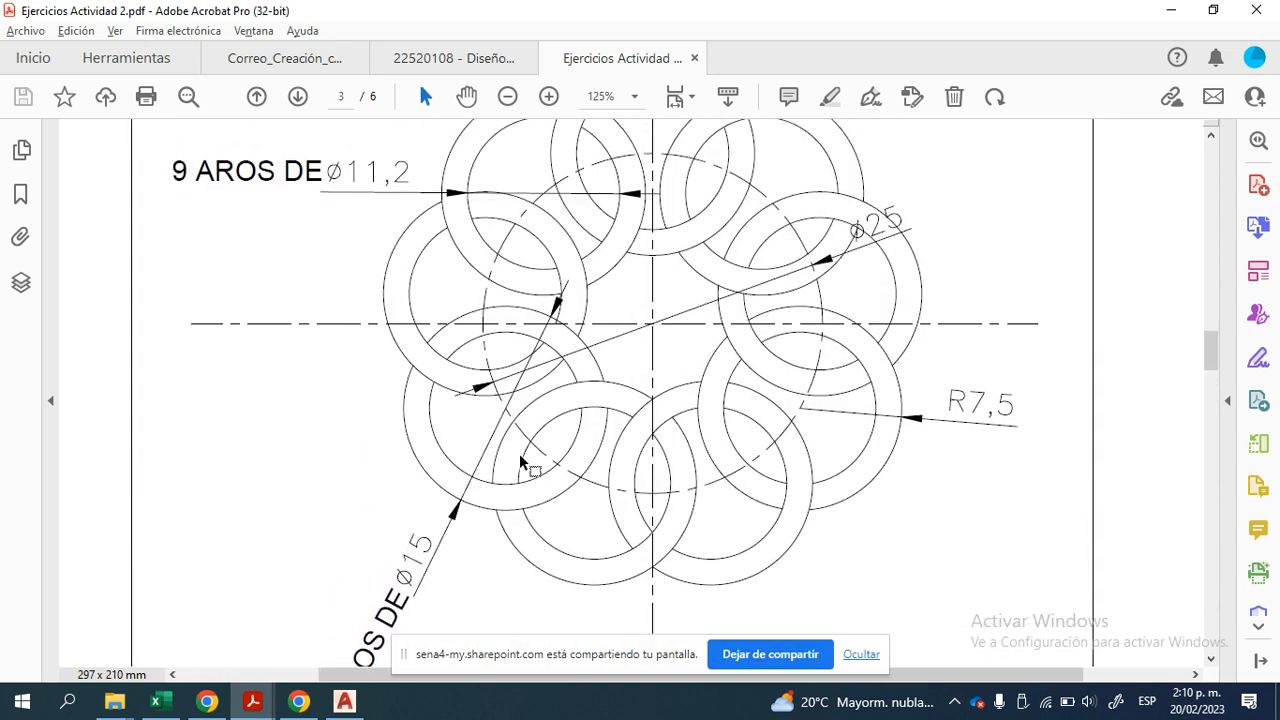
Step: Switch to AutoCAD, start a new drawing and open the Layer Properties Manager
click(344, 701)
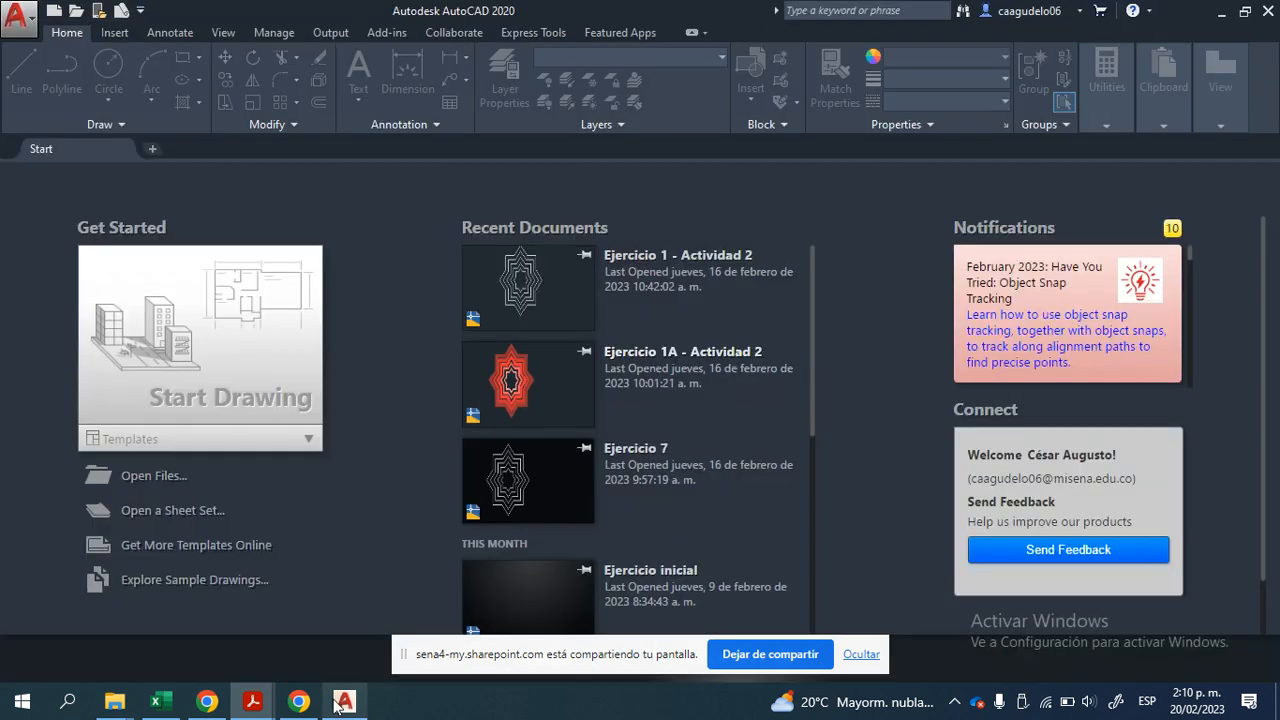
click(133, 316)
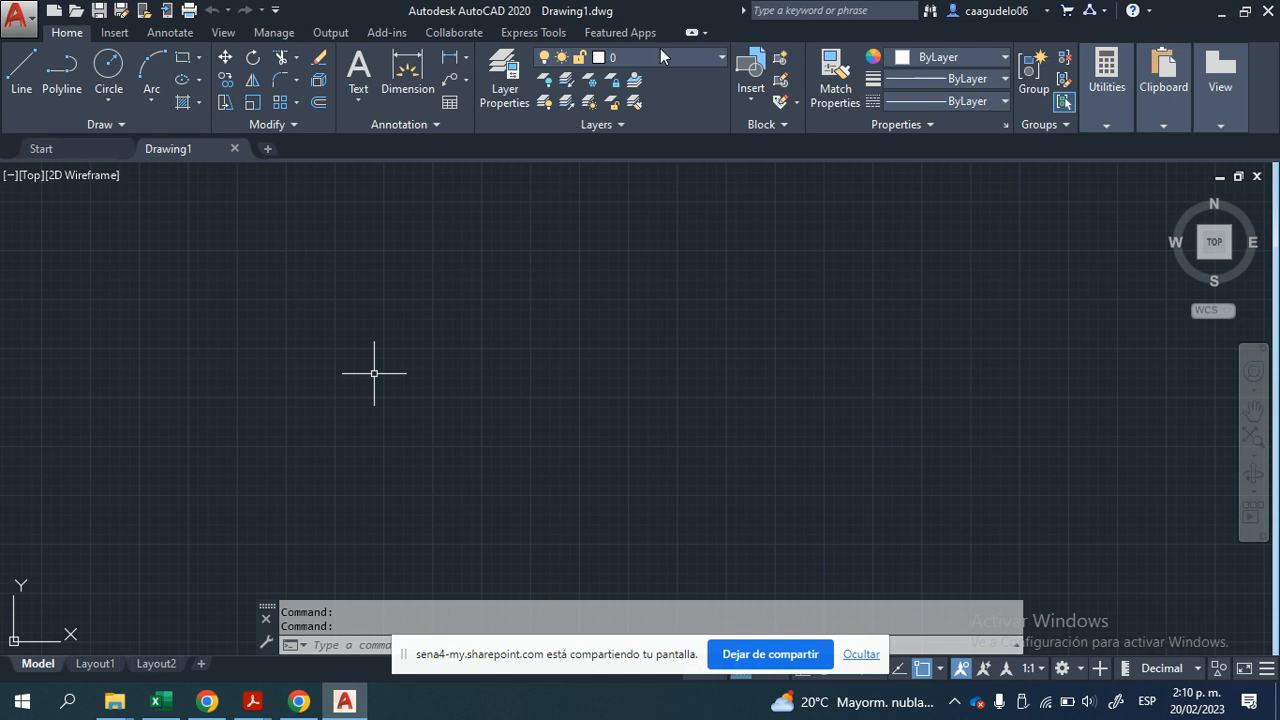
click(494, 86)
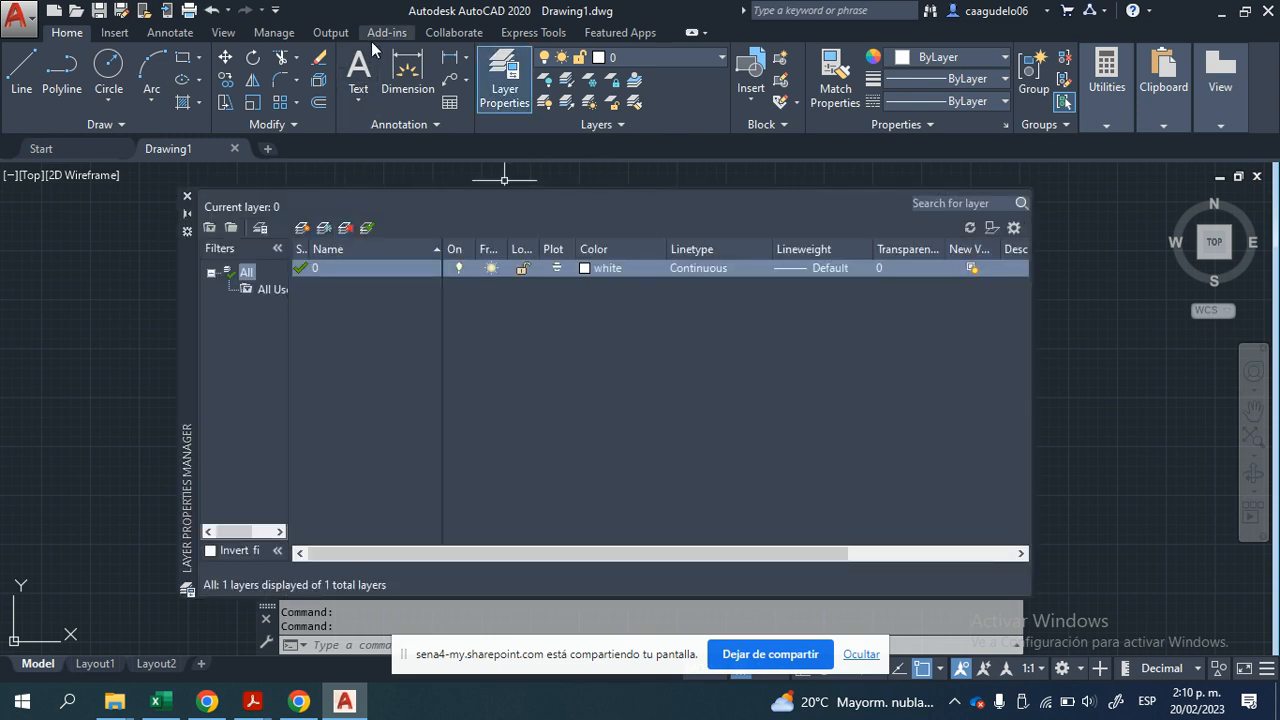
Step: Widen the Name, Plot, On and Freeze columns of the layer list
drag(443, 249, 459, 249)
drag(593, 249, 608, 249)
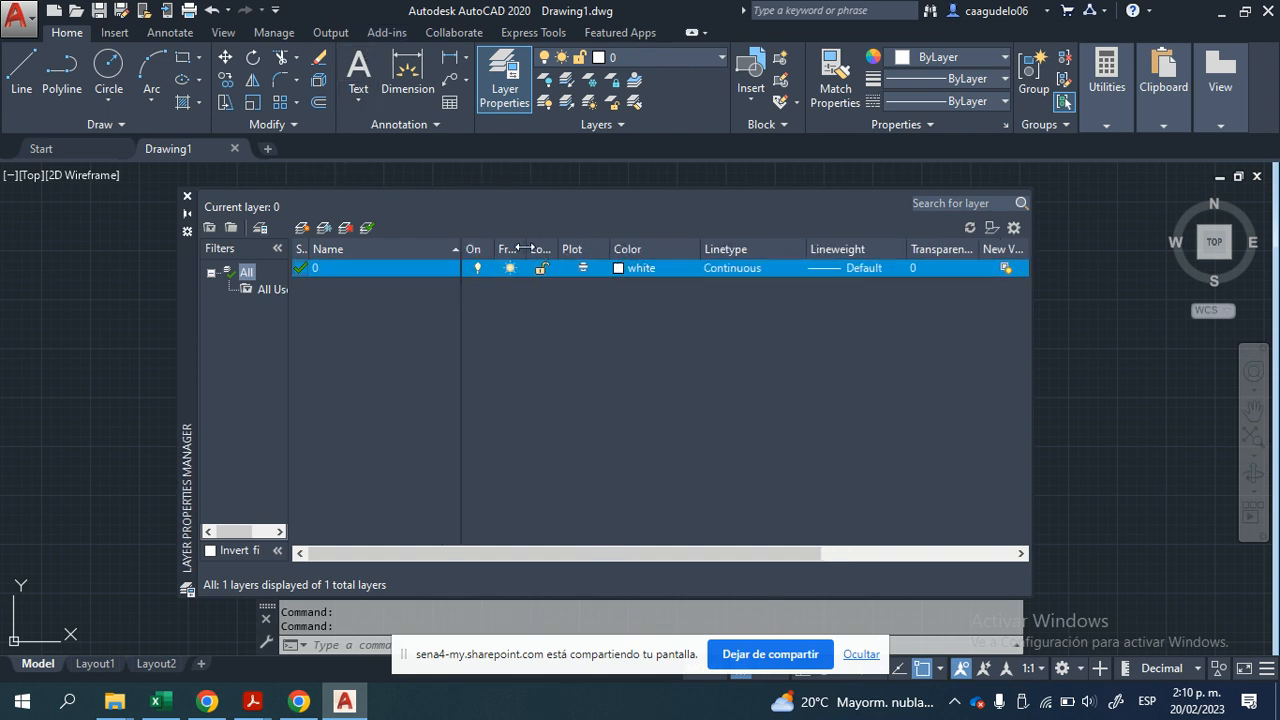
drag(494, 249, 509, 249)
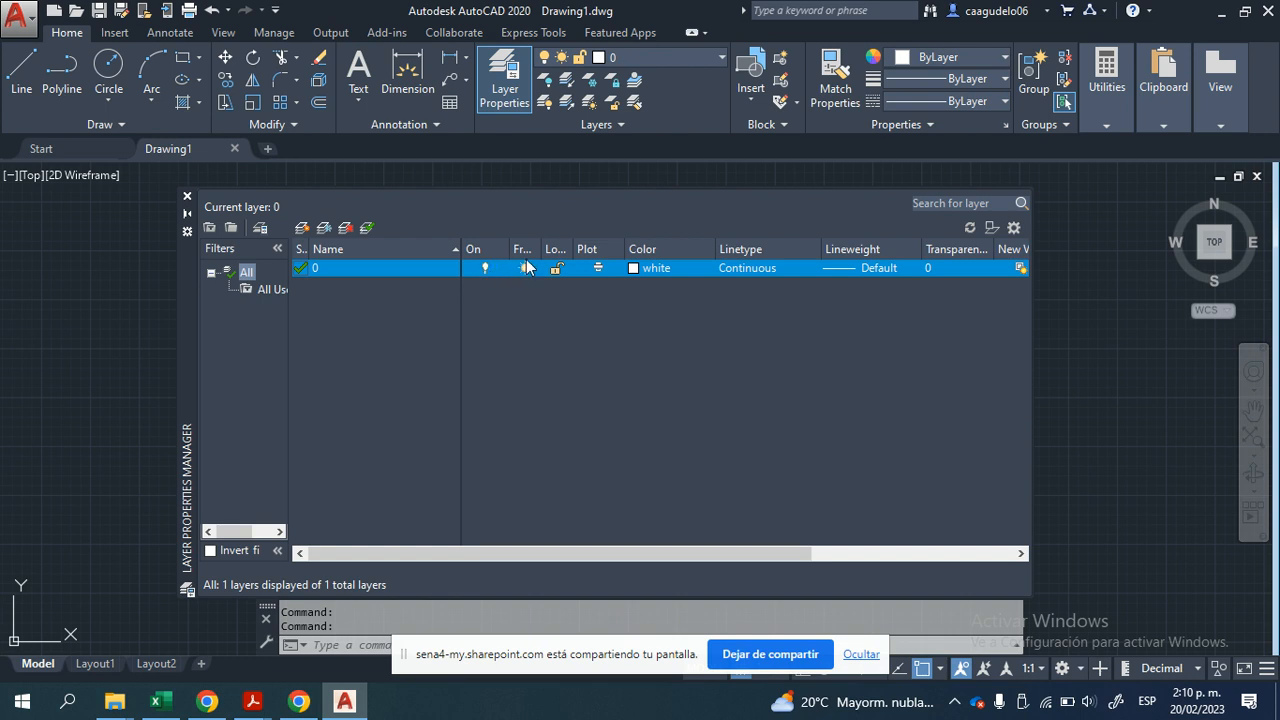
drag(539, 250, 568, 252)
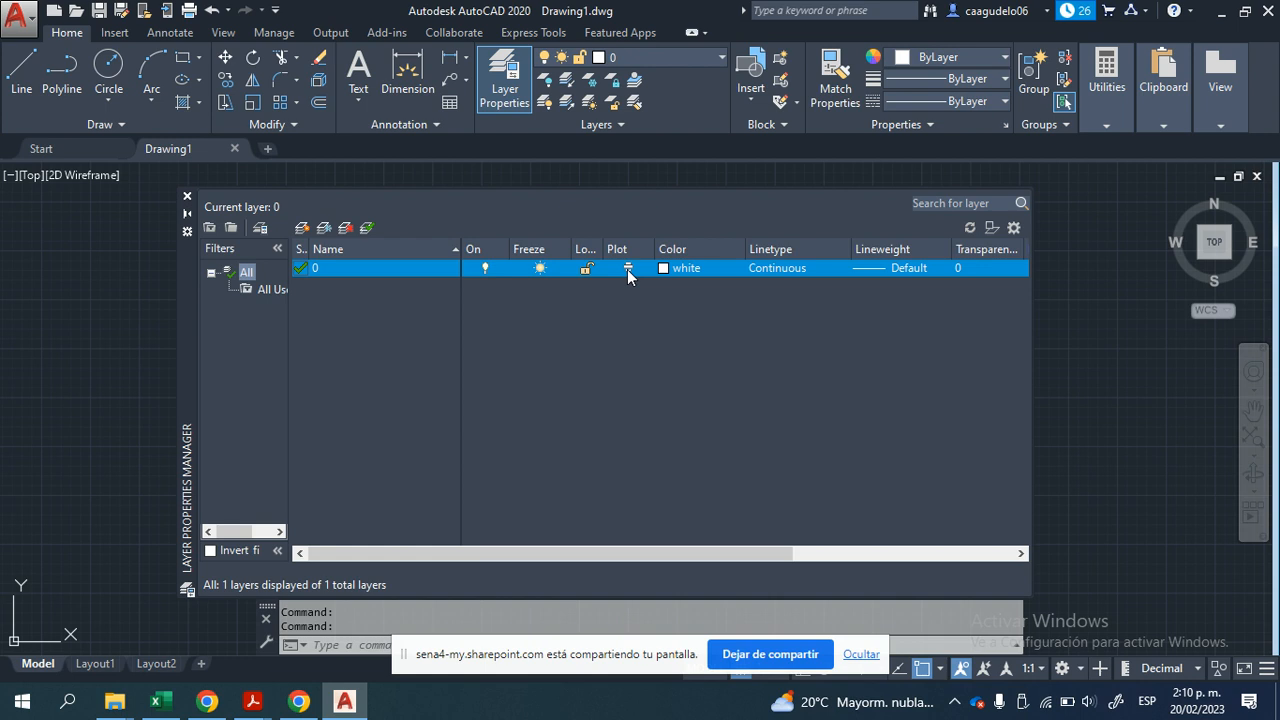
Step: Toggle layer 0's plot setting off and on again, and open its colour choice without changing it
click(628, 270)
click(631, 268)
click(664, 268)
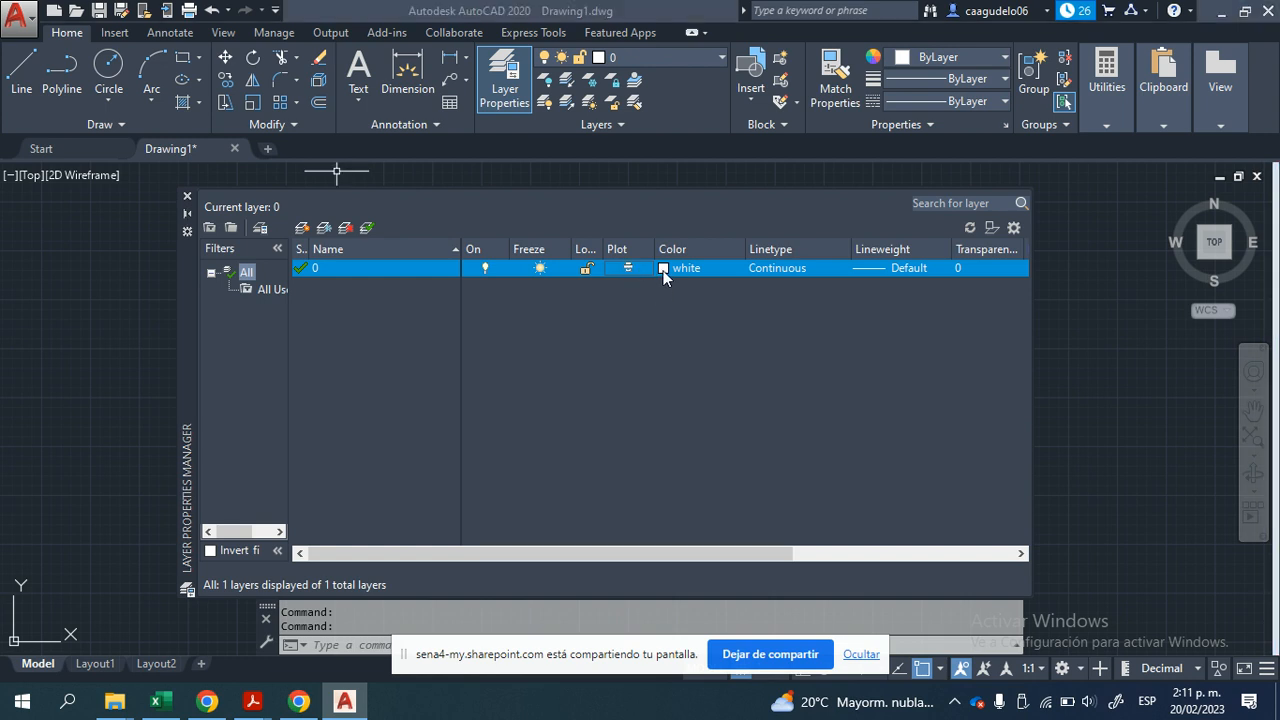
key(Escape)
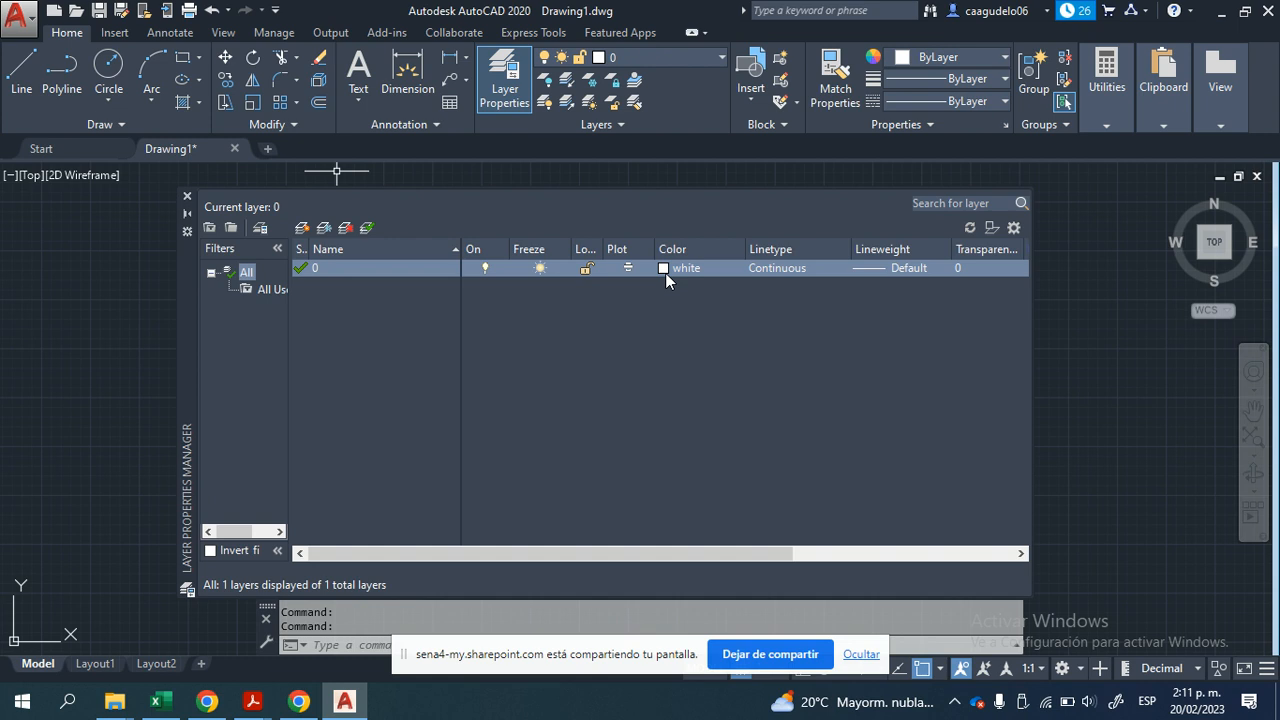
Step: Look at the linetypes available to load from acadiso.lin for layer 0, leaving the layer's linetype as is
click(769, 268)
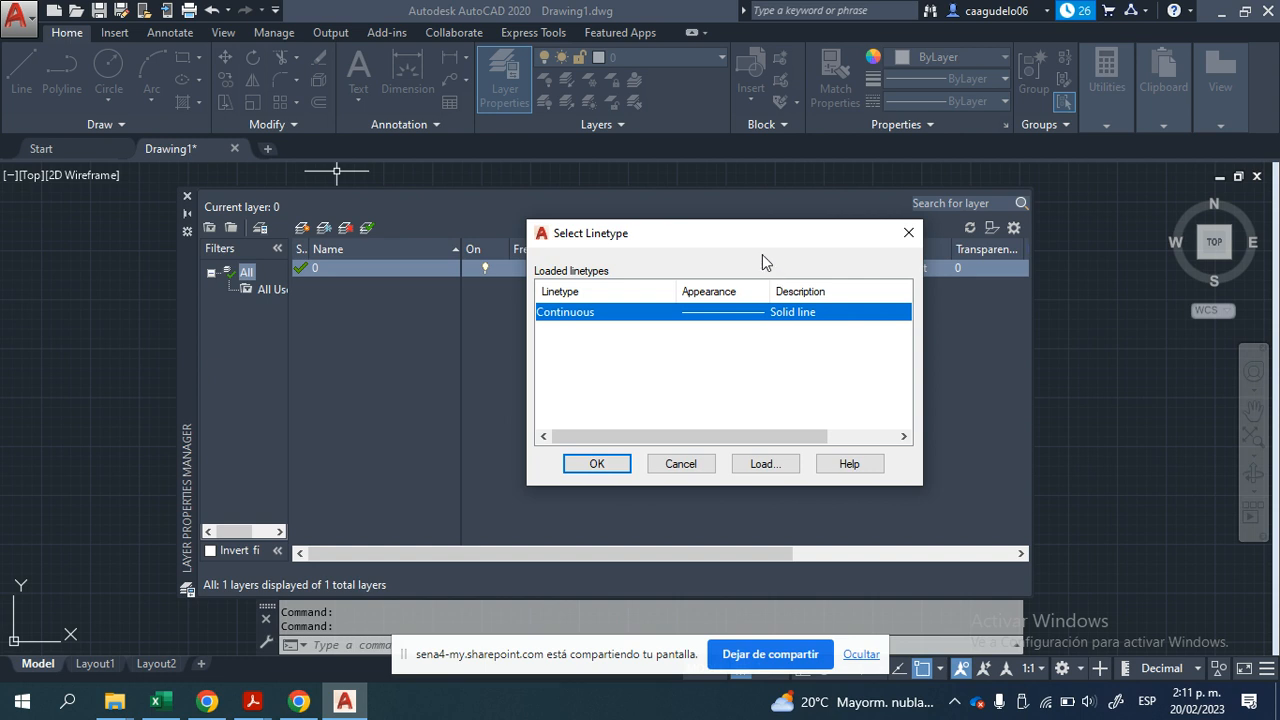
drag(674, 240, 647, 210)
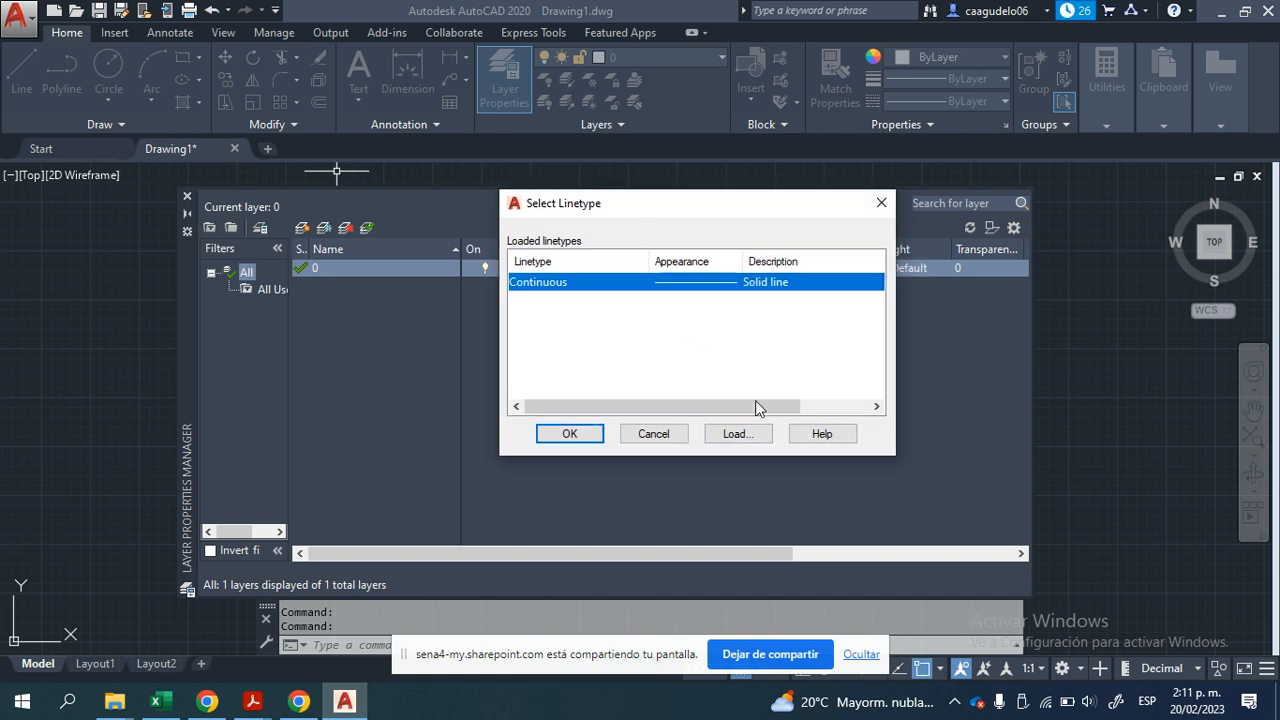
click(738, 434)
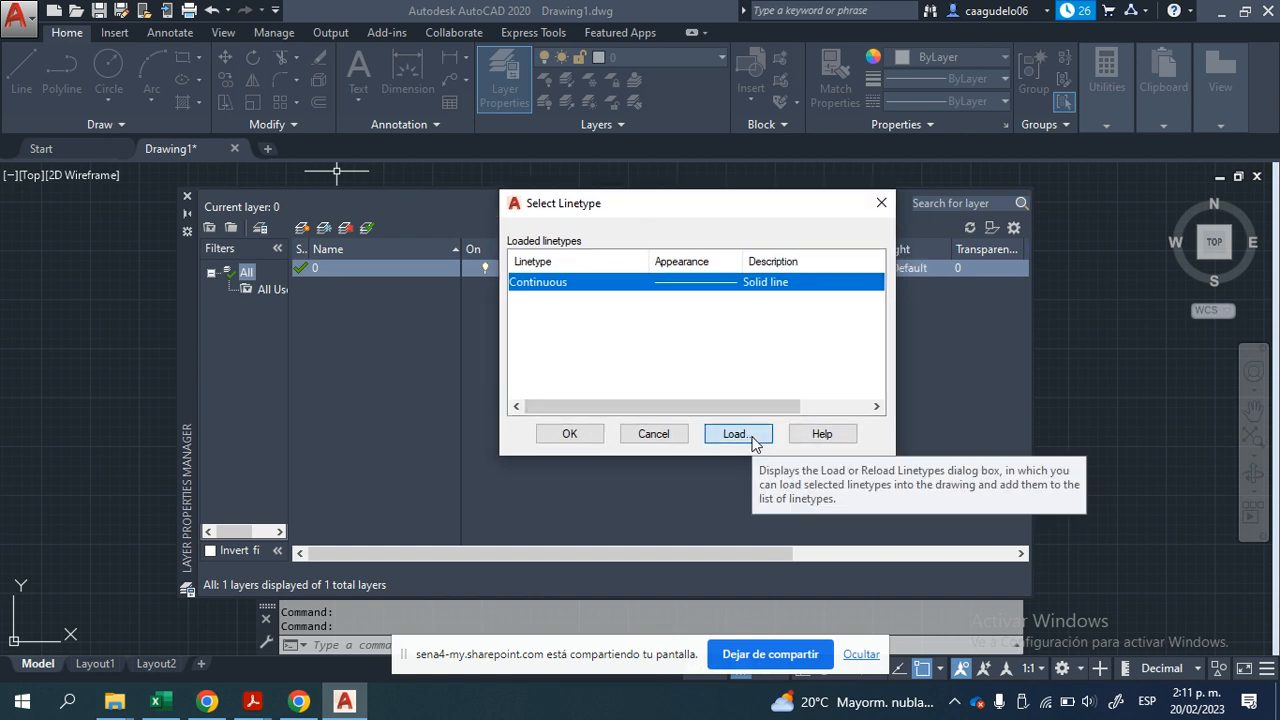
click(738, 434)
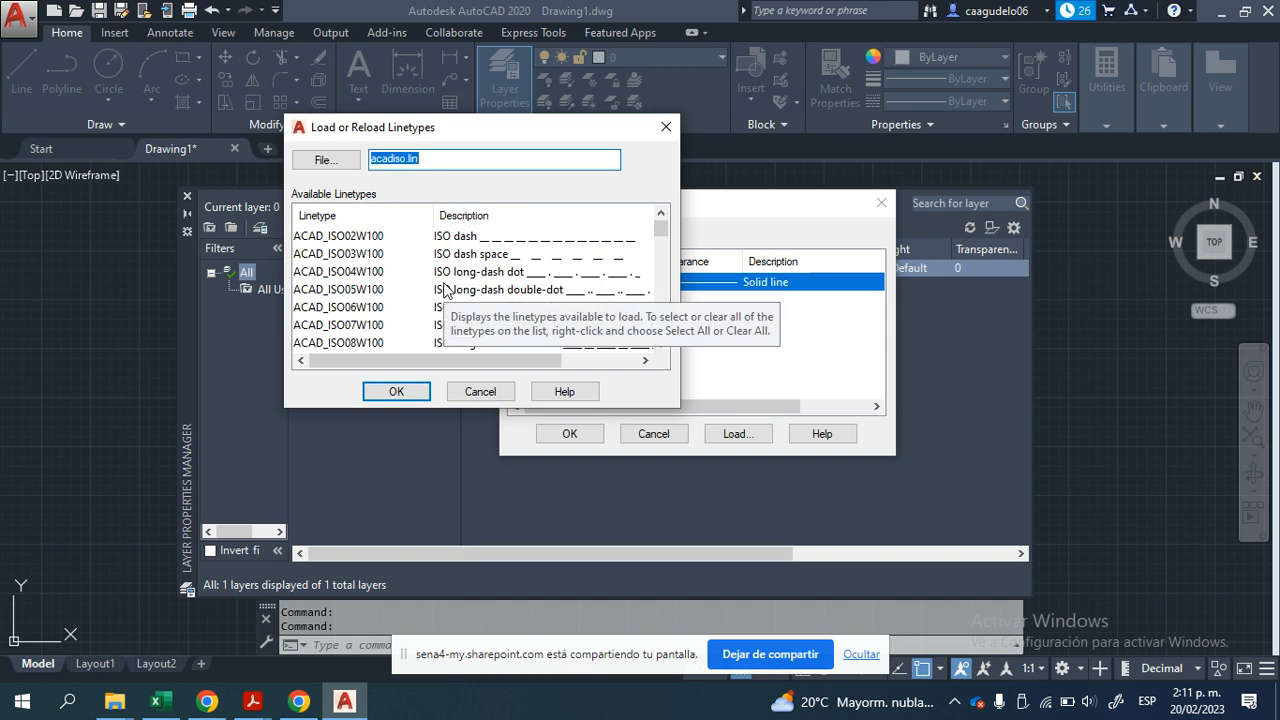
key(Escape)
key(Escape)
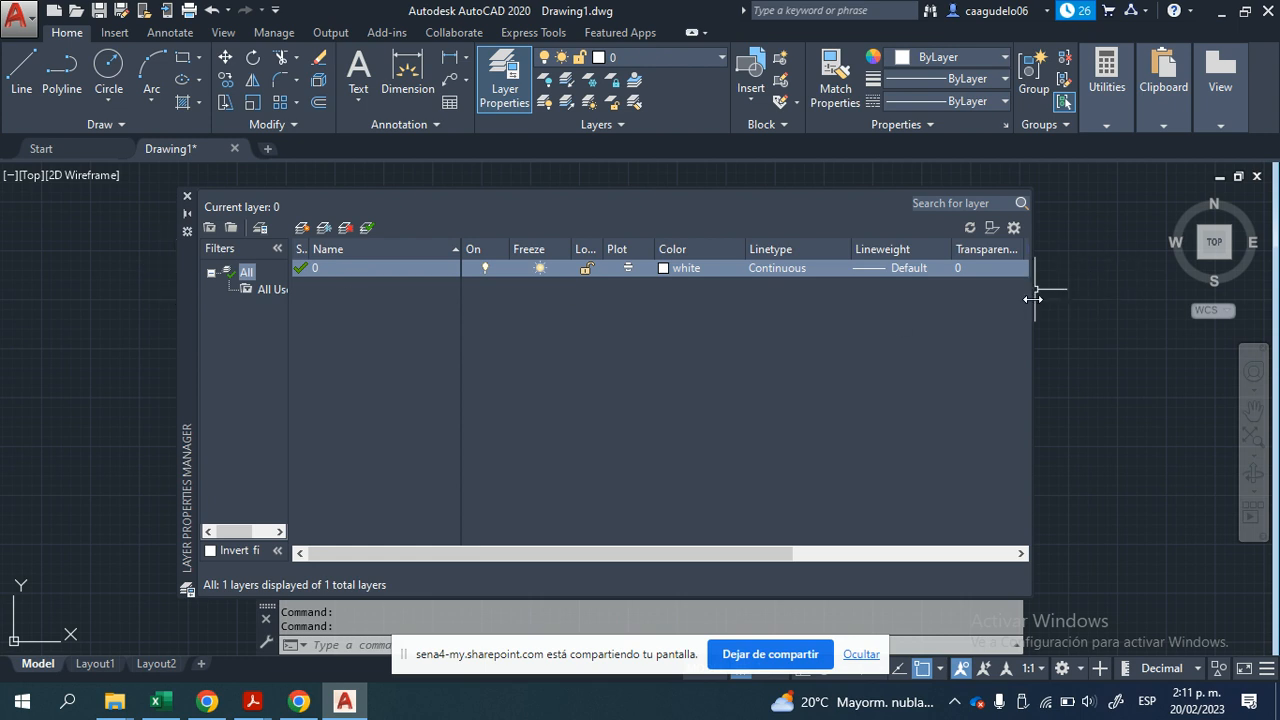
Step: Widen the Layer Properties Manager and its filter pane, and hide the screen-sharing notice
drag(1033, 297, 1131, 297)
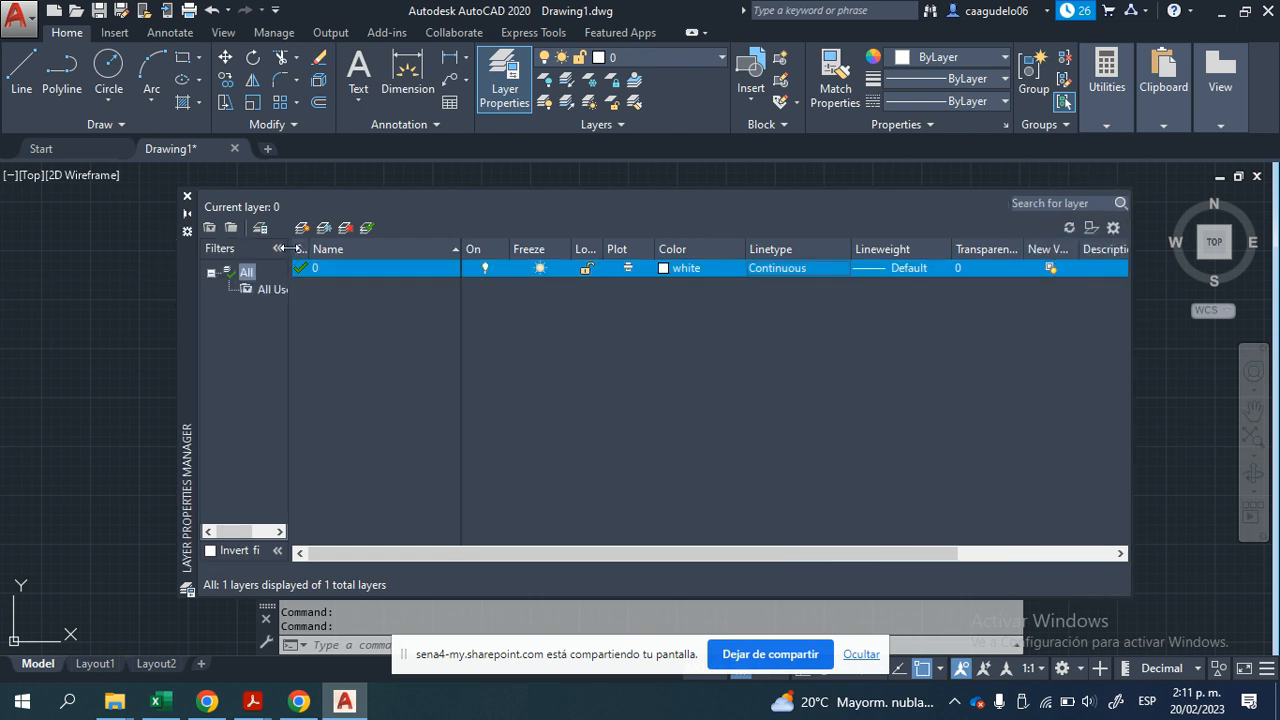
drag(290, 248, 322, 268)
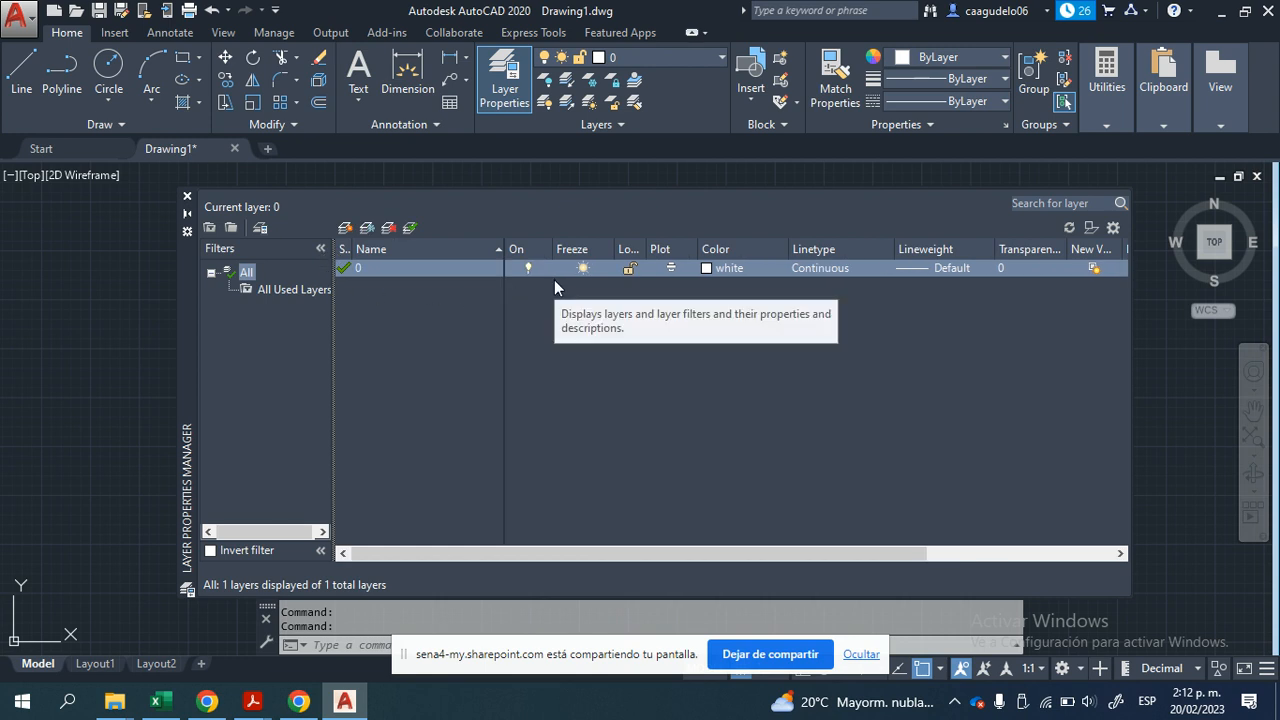
click(861, 654)
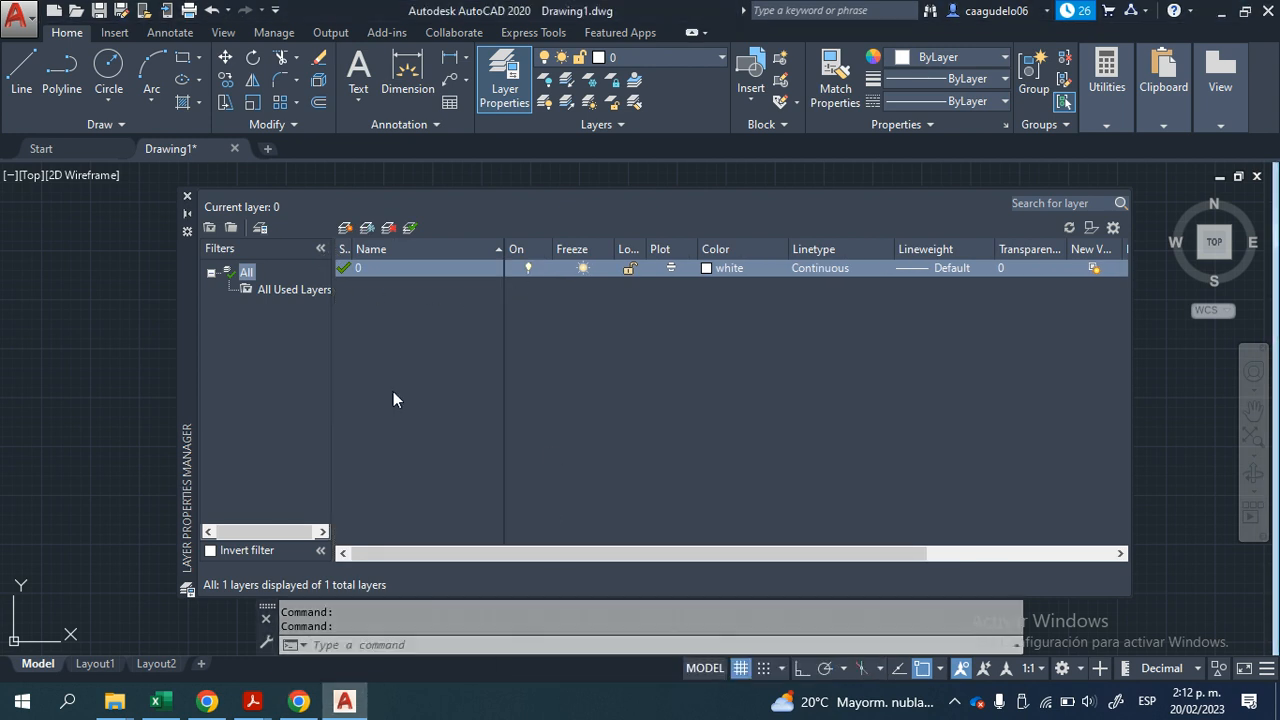
Step: Create a new layer named Ejes in the Layer Properties Manager
click(346, 229)
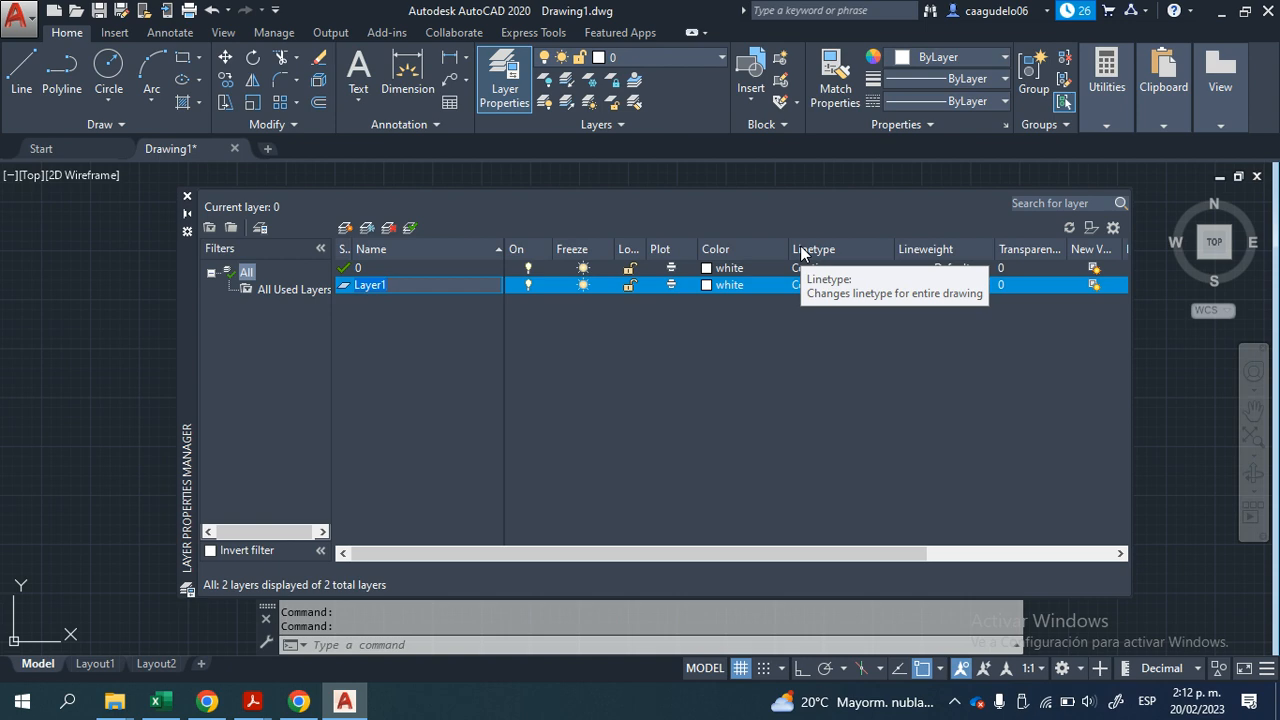
text(Ejes)
key(Return)
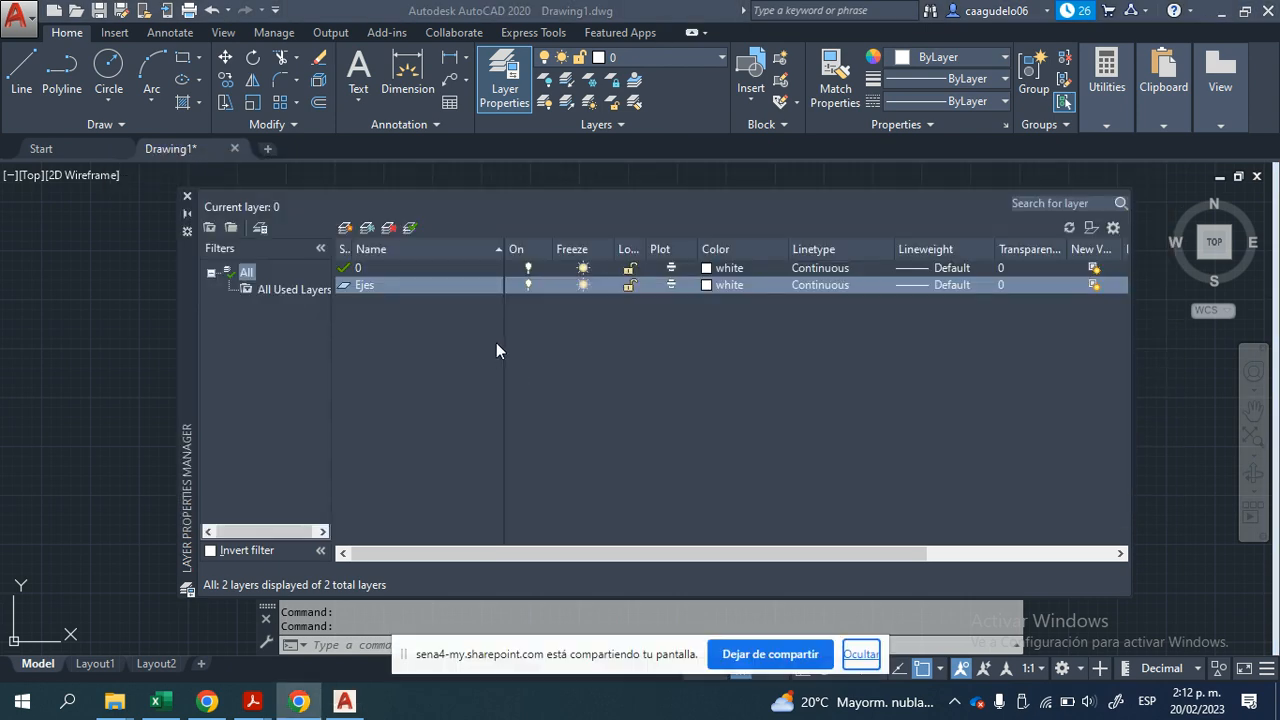
Step: Examine the ring exercise on page 3 of Ejercicios Actividad 2.pdf in Acrobat, and return to the AutoCAD drawing
key(alt+Tab)
key(alt+Tab)
scroll(640, 260, up, 2)
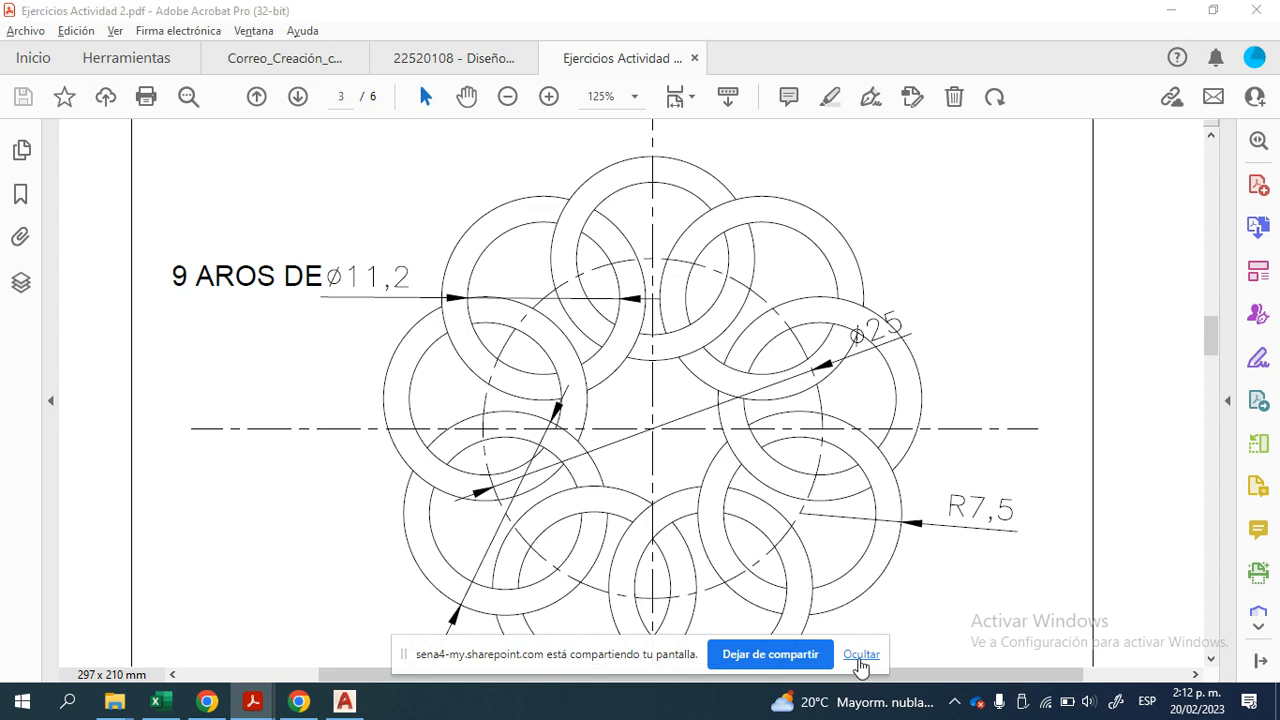
click(860, 655)
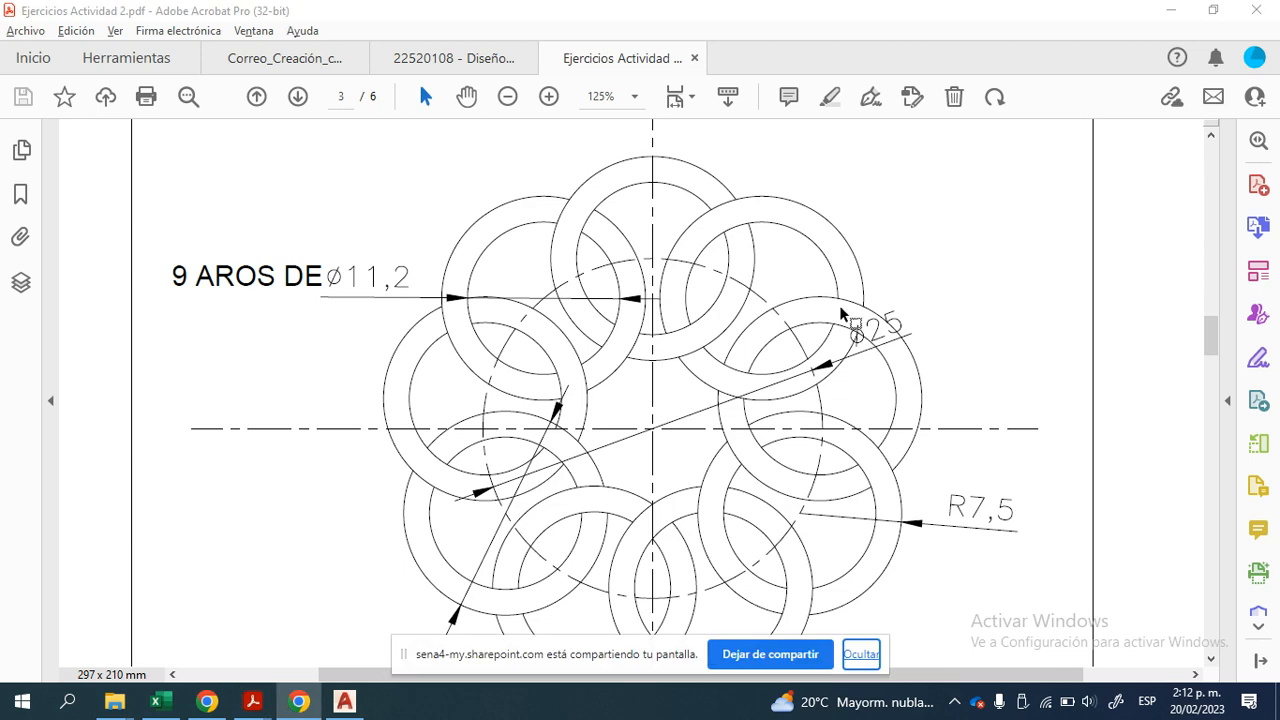
click(344, 701)
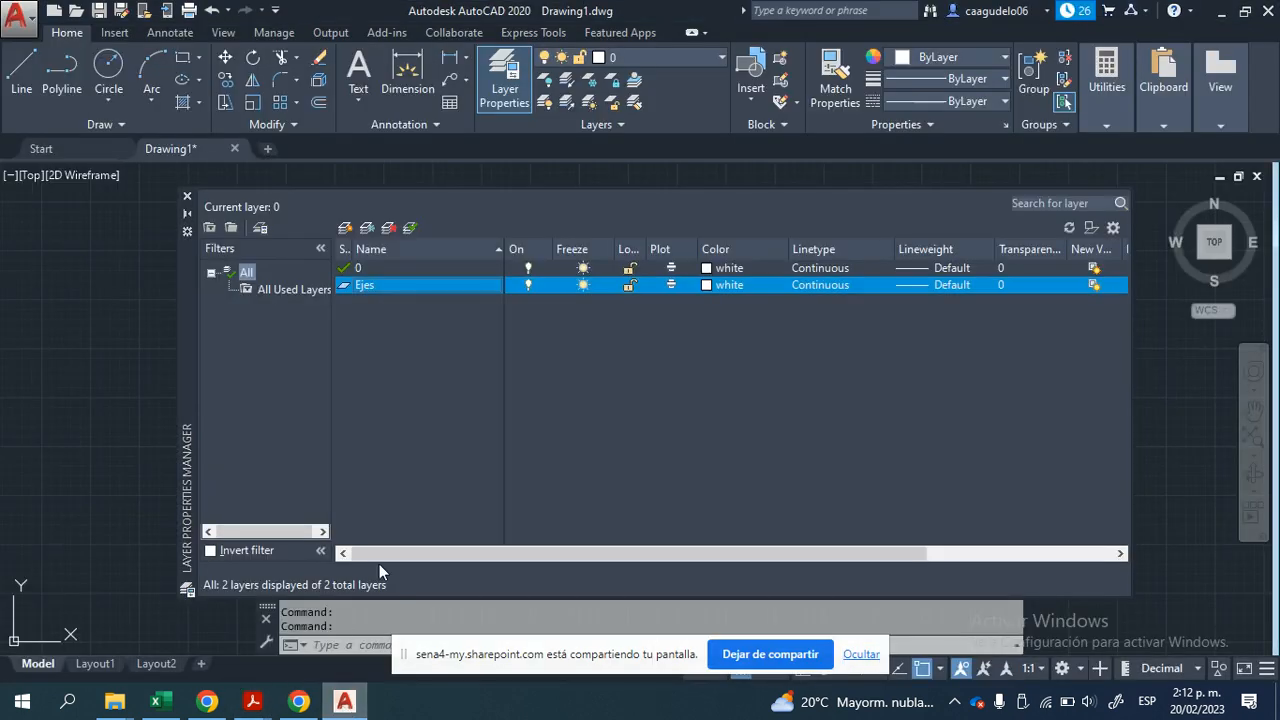
Step: Create two more layers, named Circulo 1 and Circulo
click(345, 228)
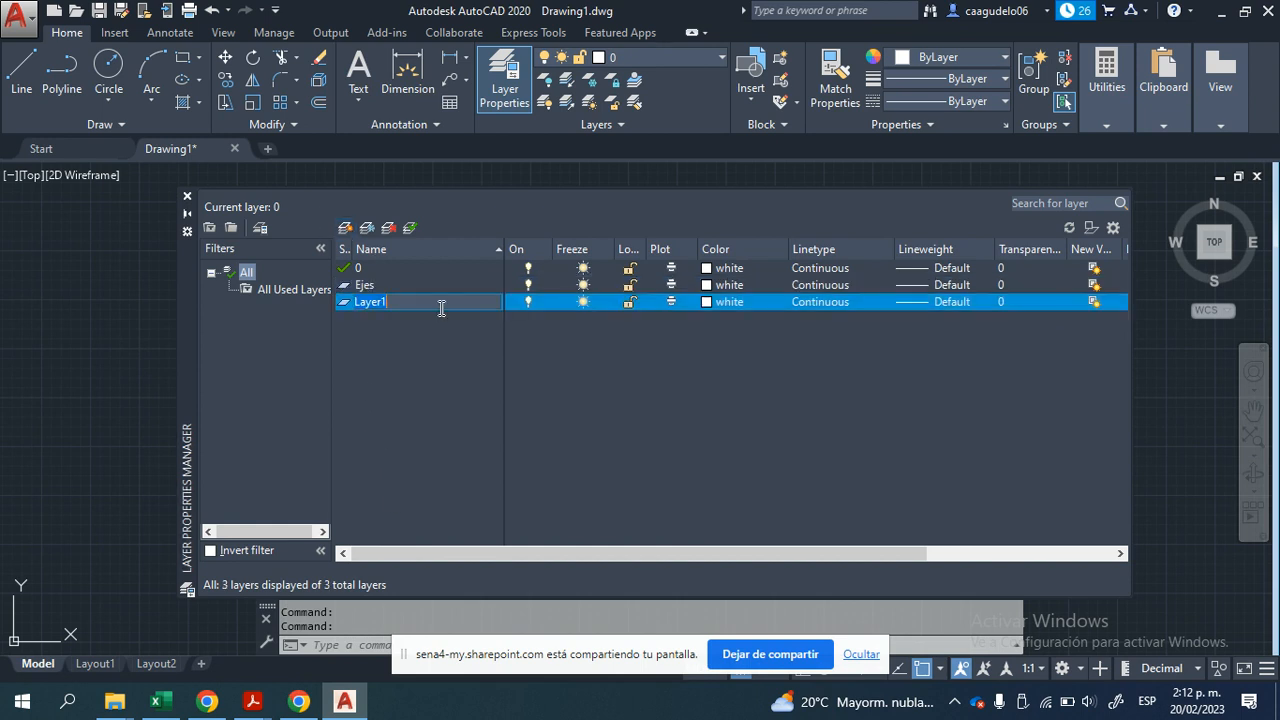
text(Circulo 1)
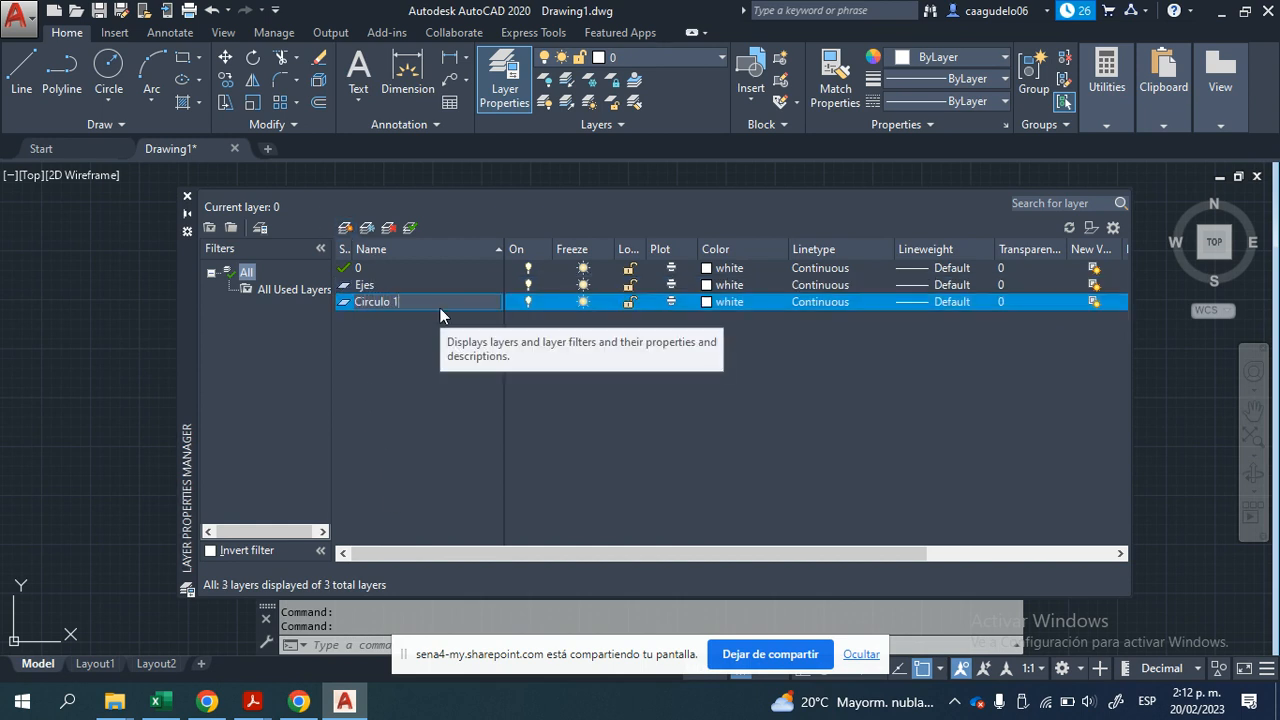
key(Return)
click(336, 229)
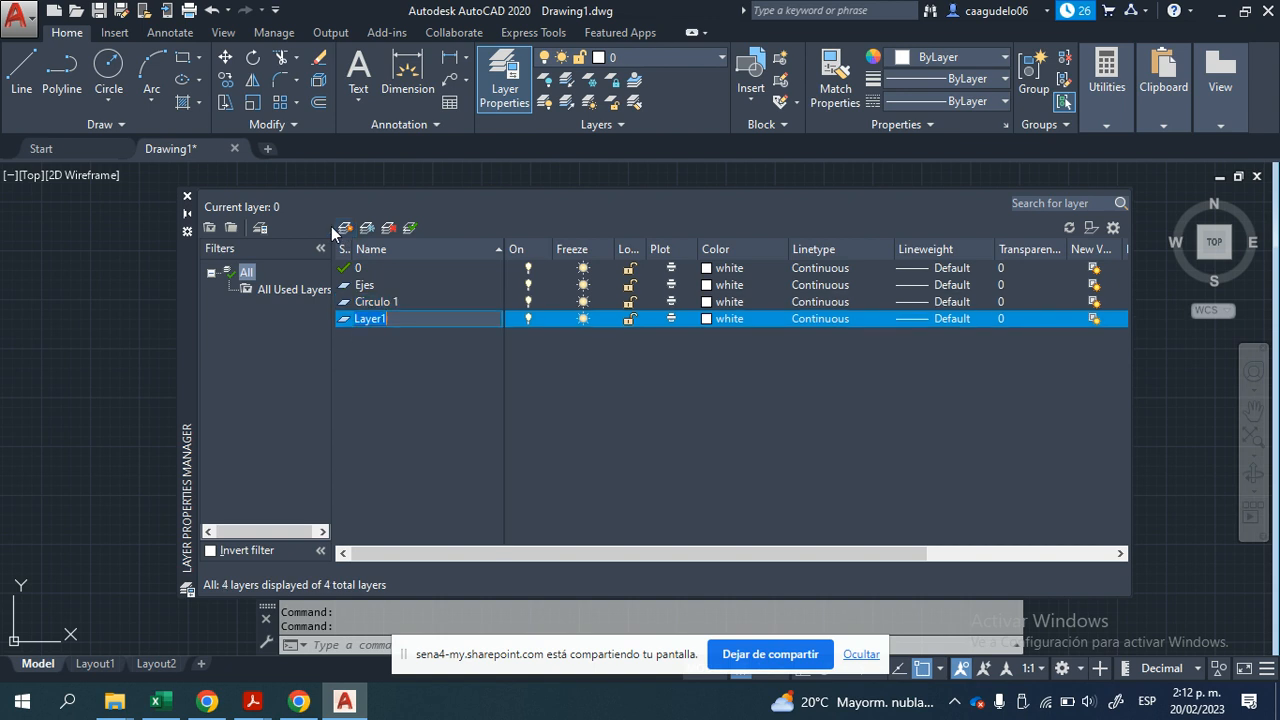
text(Circulo)
key(Return)
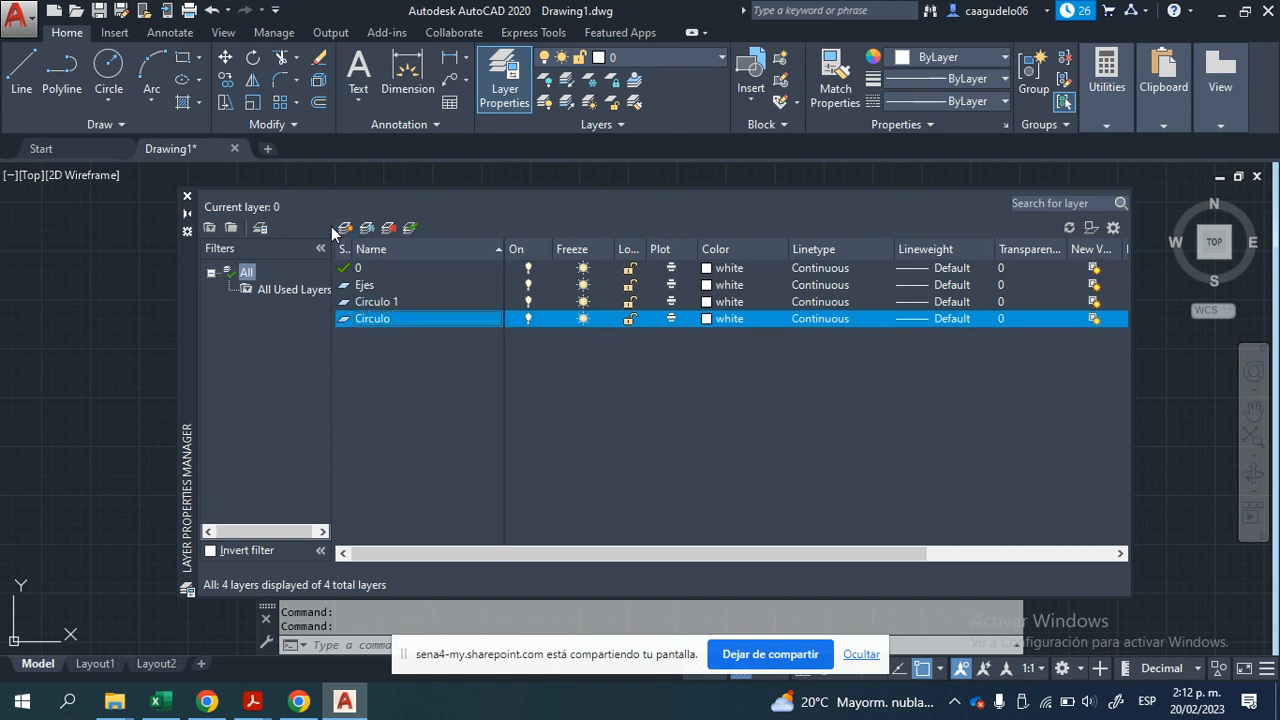
Step: Rename the layer Circulo as Circulo 2
right_click(382, 318)
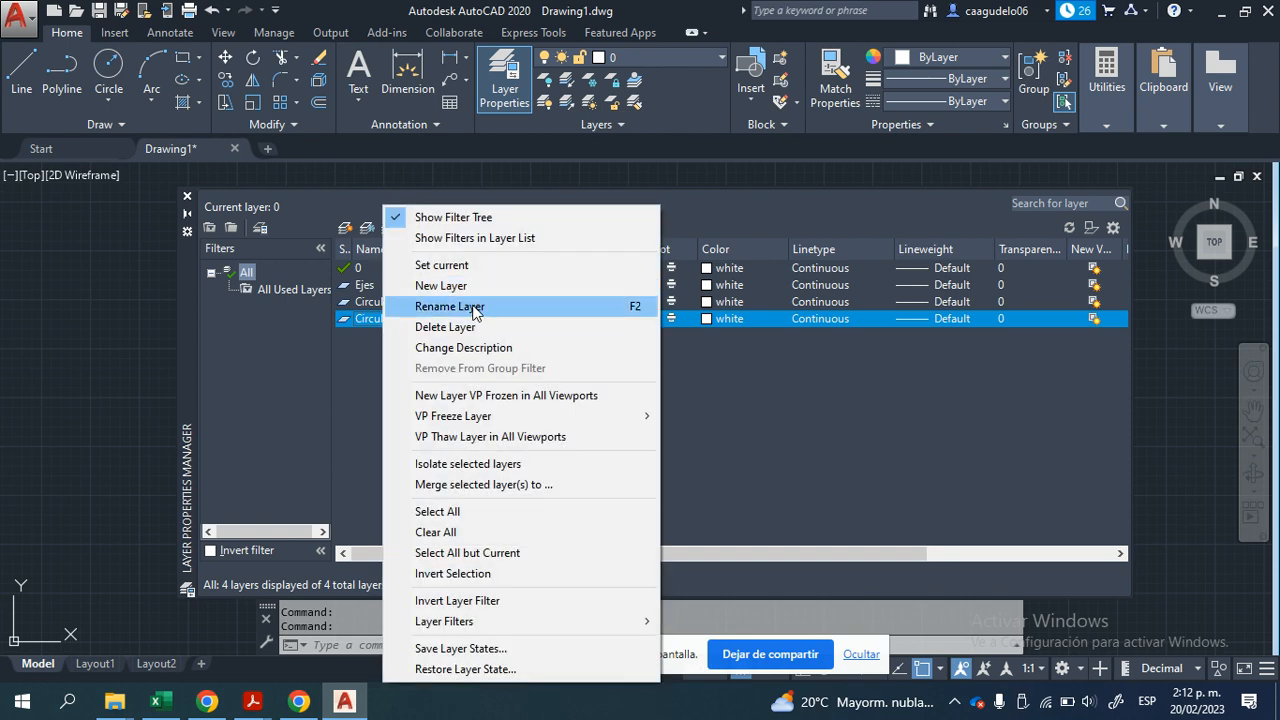
click(449, 306)
click(408, 318)
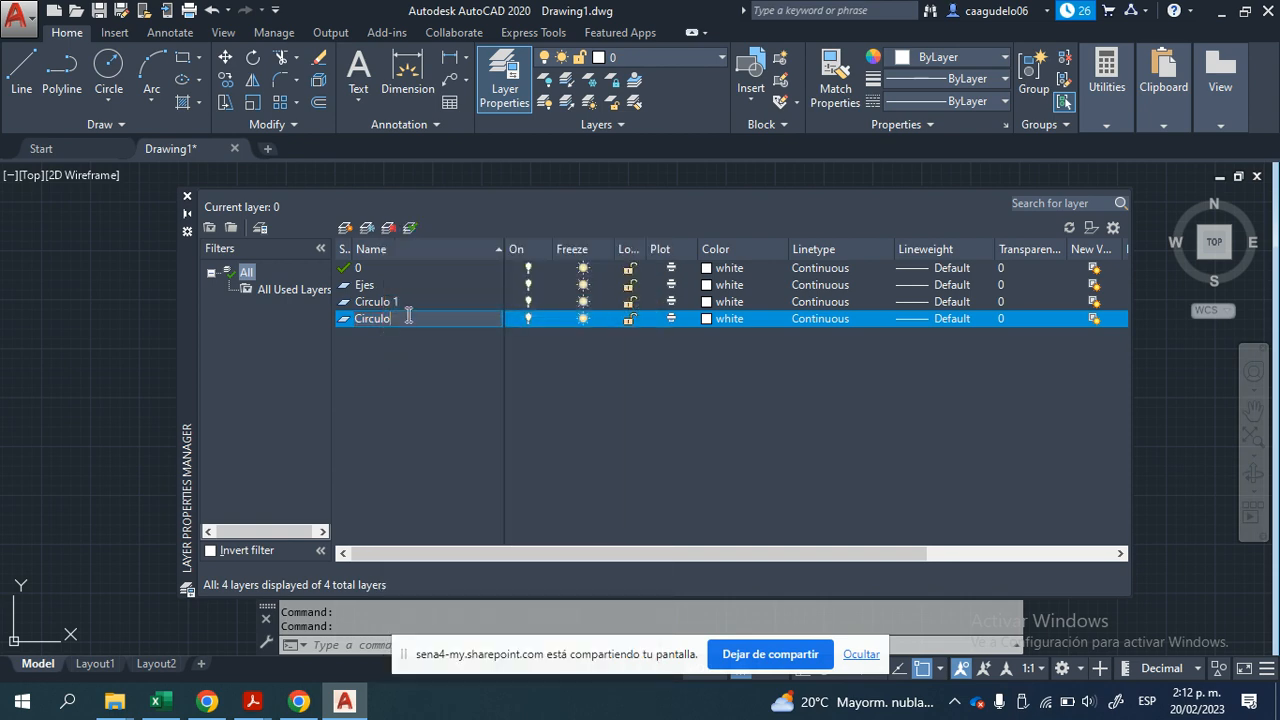
text(2)
key(Return)
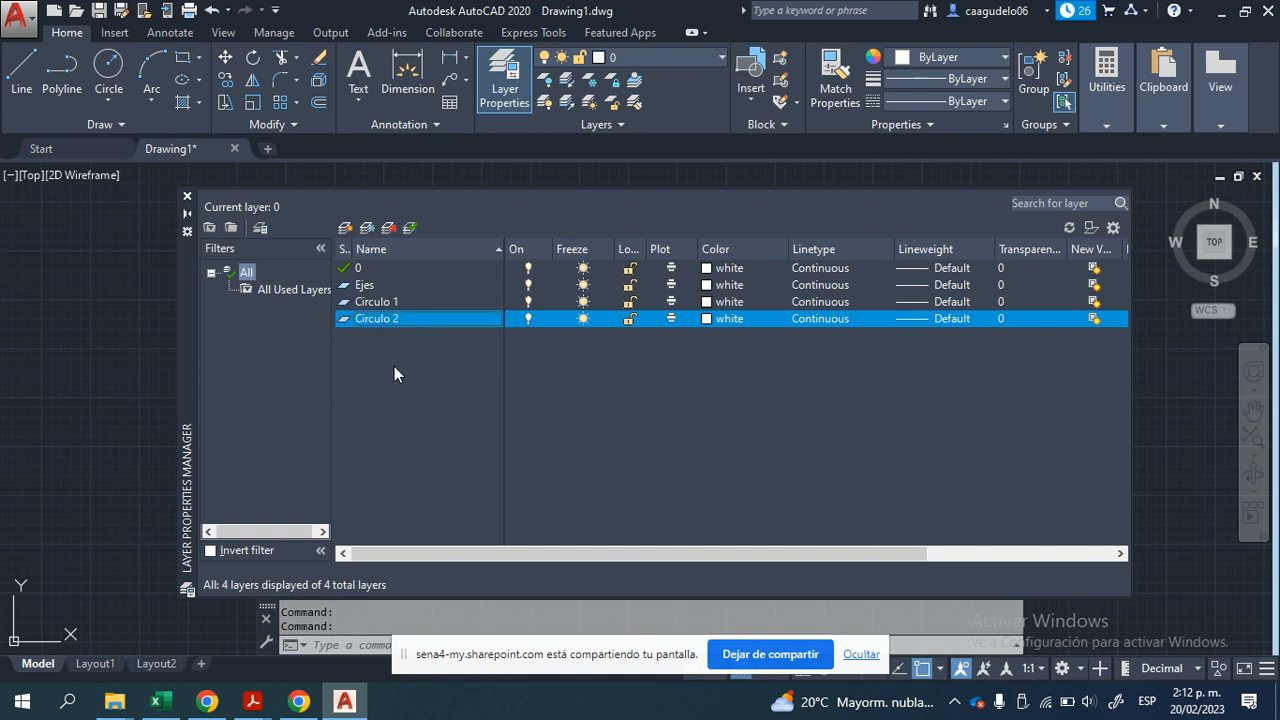
Step: Set the colour of the Ejes layer to red
click(362, 286)
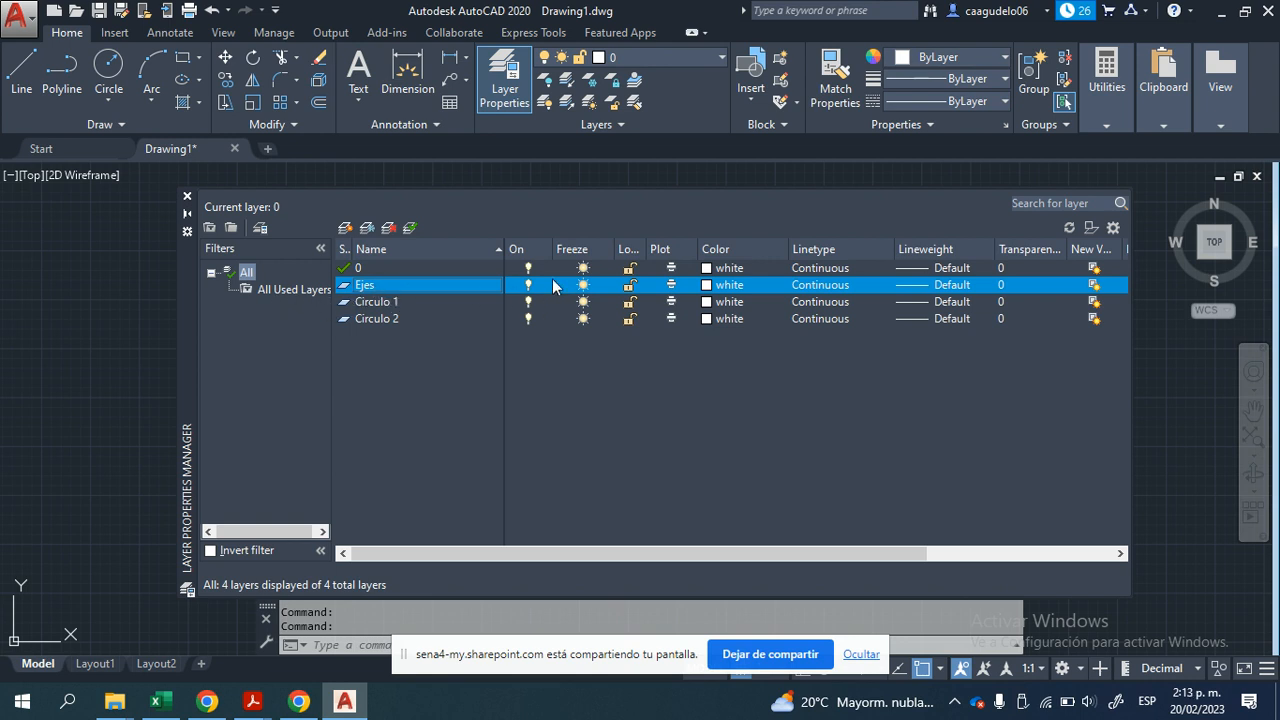
click(723, 287)
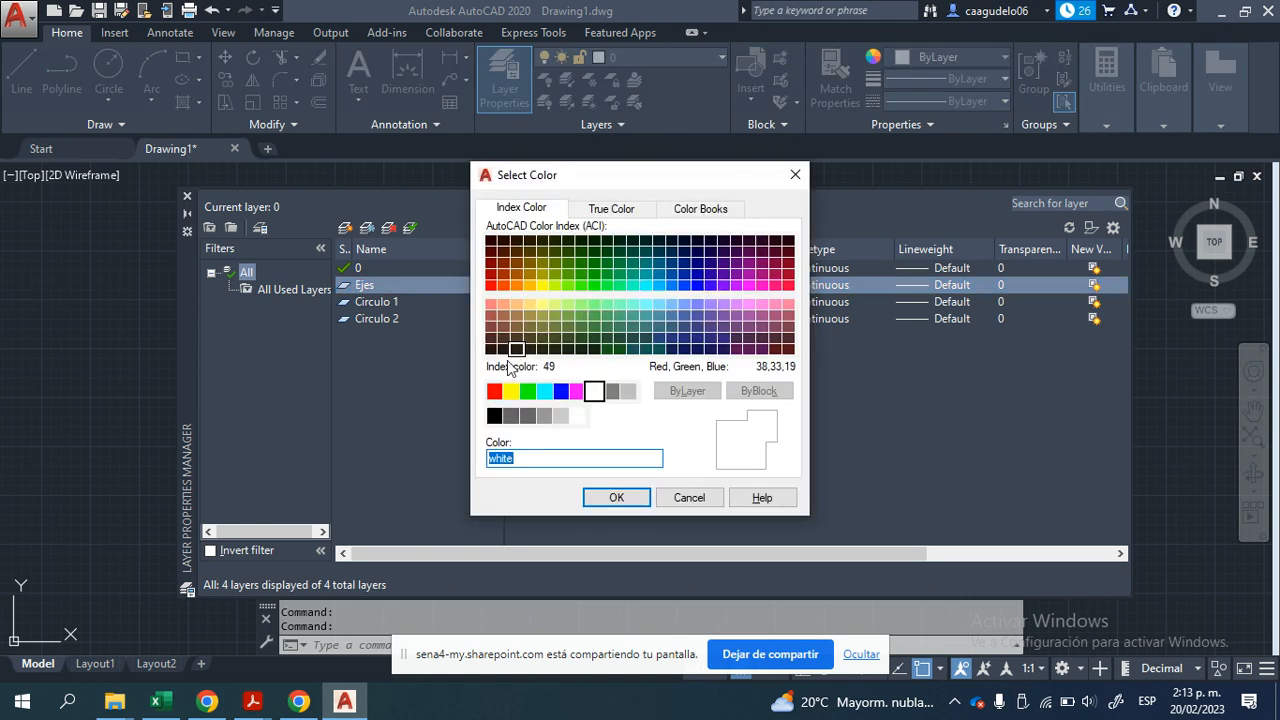
click(494, 391)
click(616, 497)
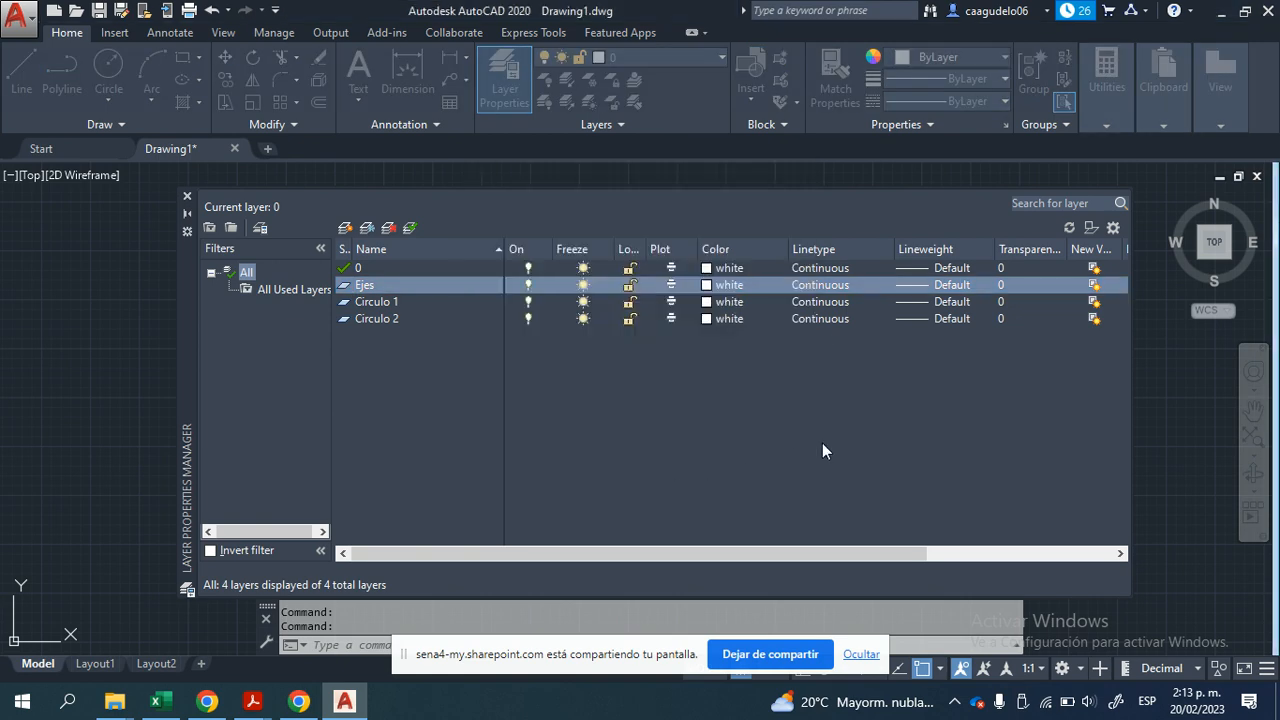
Step: Load the CENTER linetype from acadiso.lin and assign it to the Ejes layer
click(823, 286)
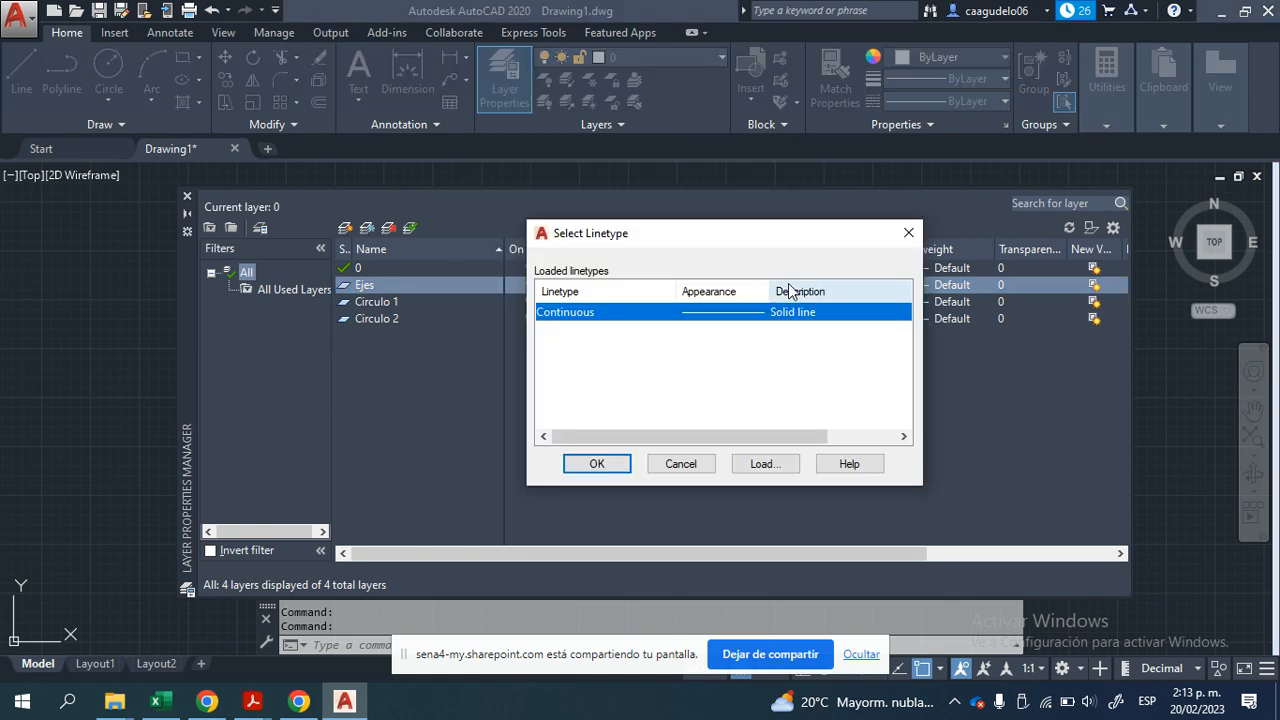
click(757, 466)
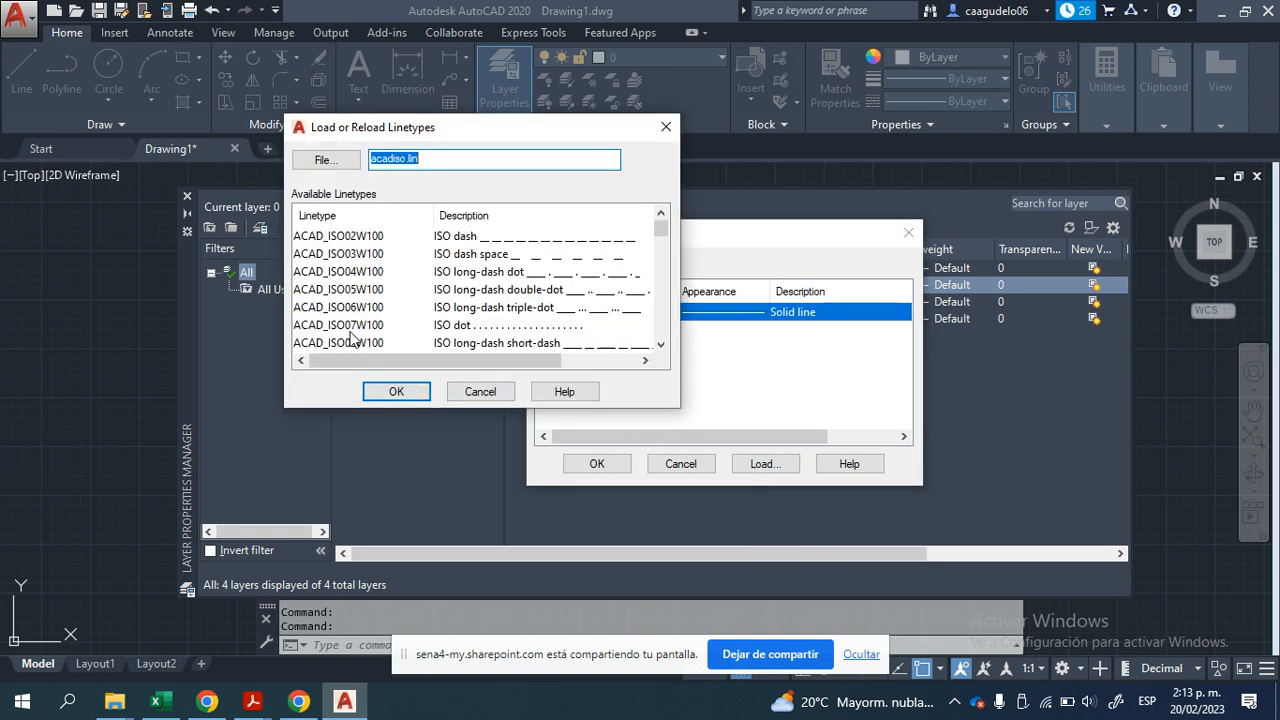
scroll(340, 315, down, 4)
scroll(335, 318, down, 1)
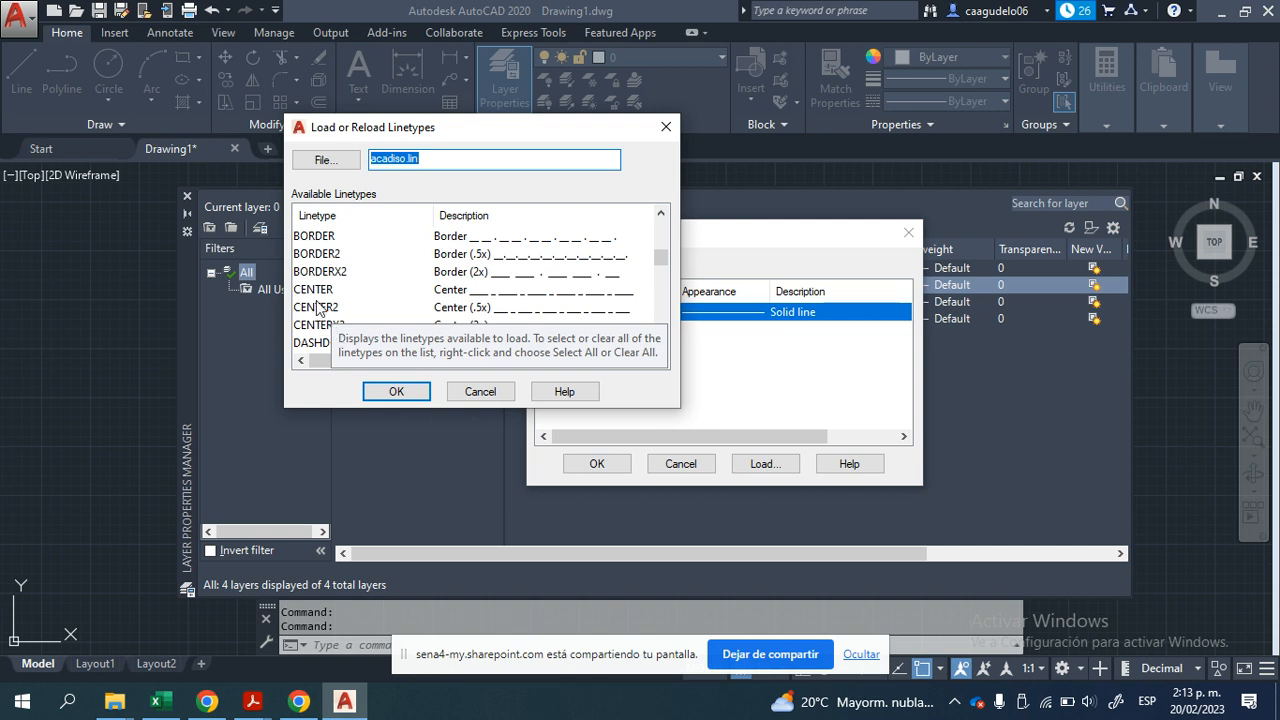
click(316, 291)
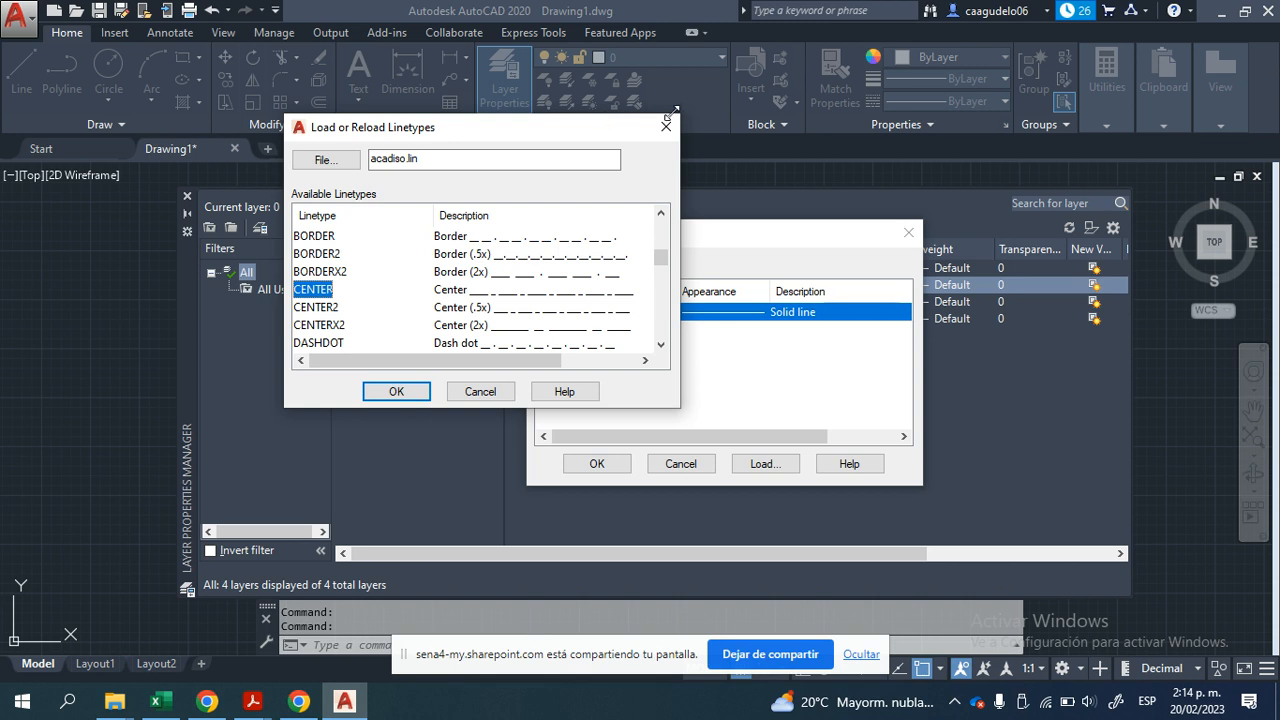
click(368, 388)
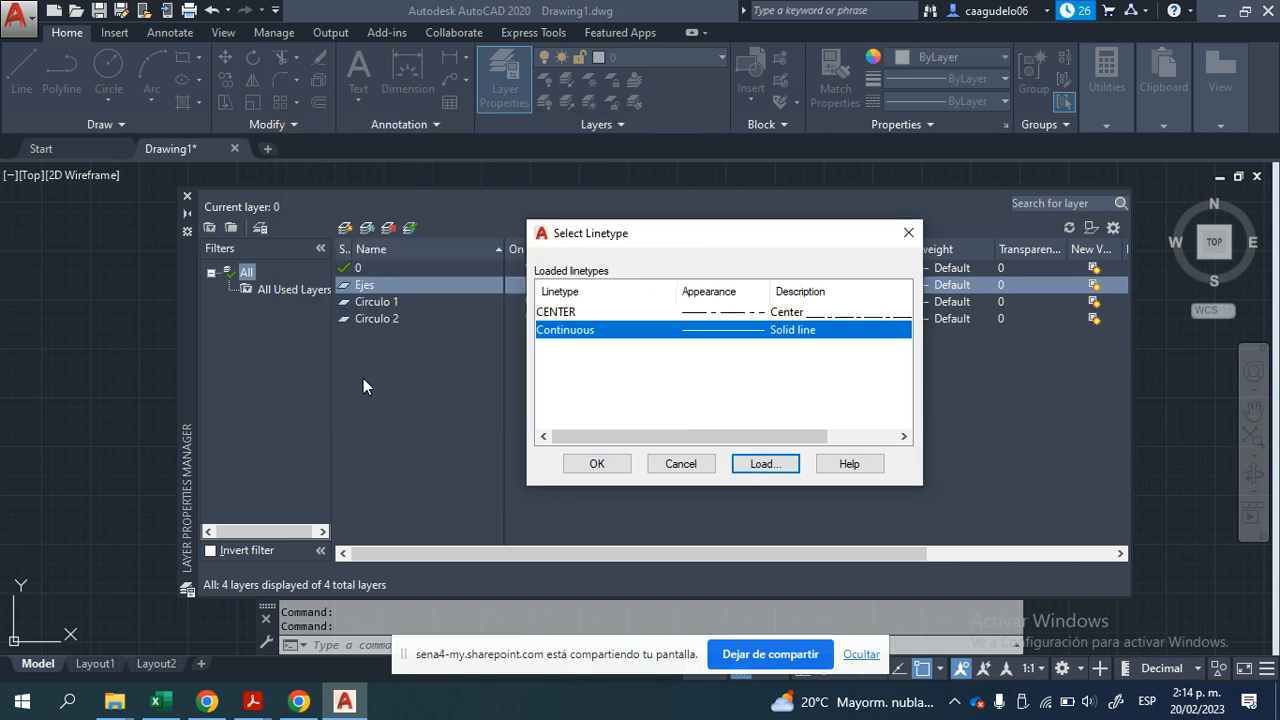
click(566, 313)
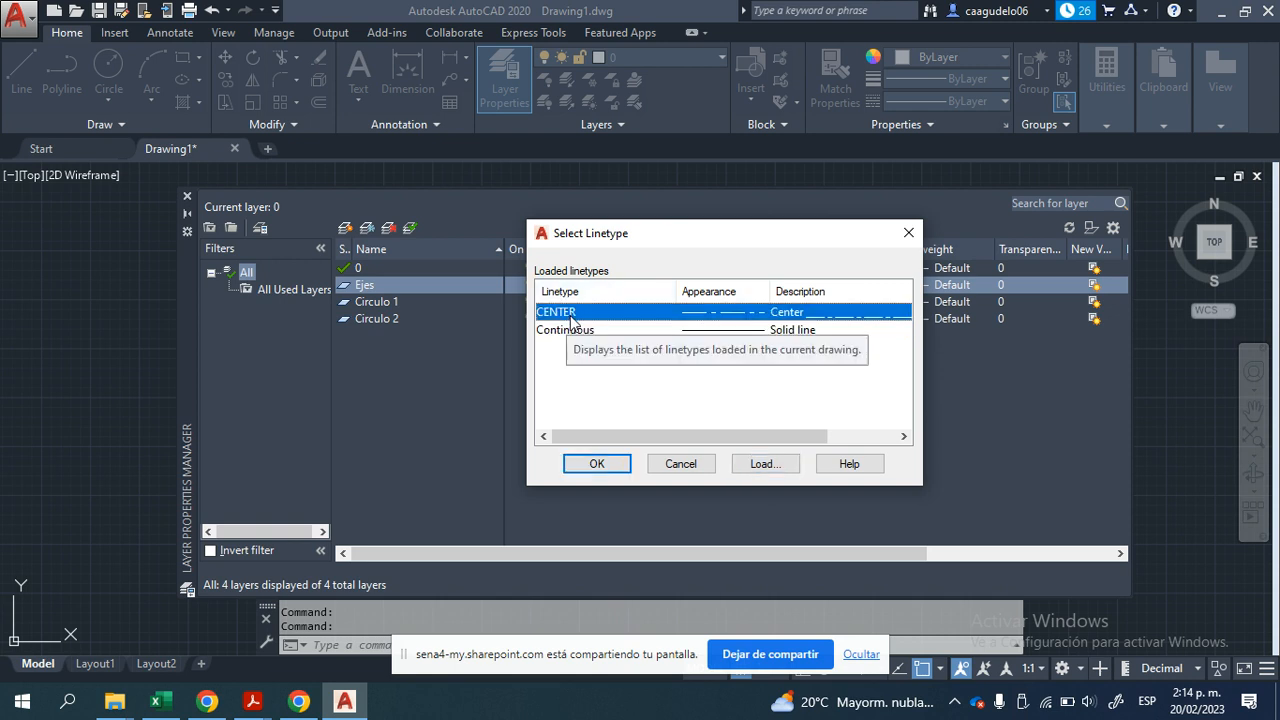
click(596, 464)
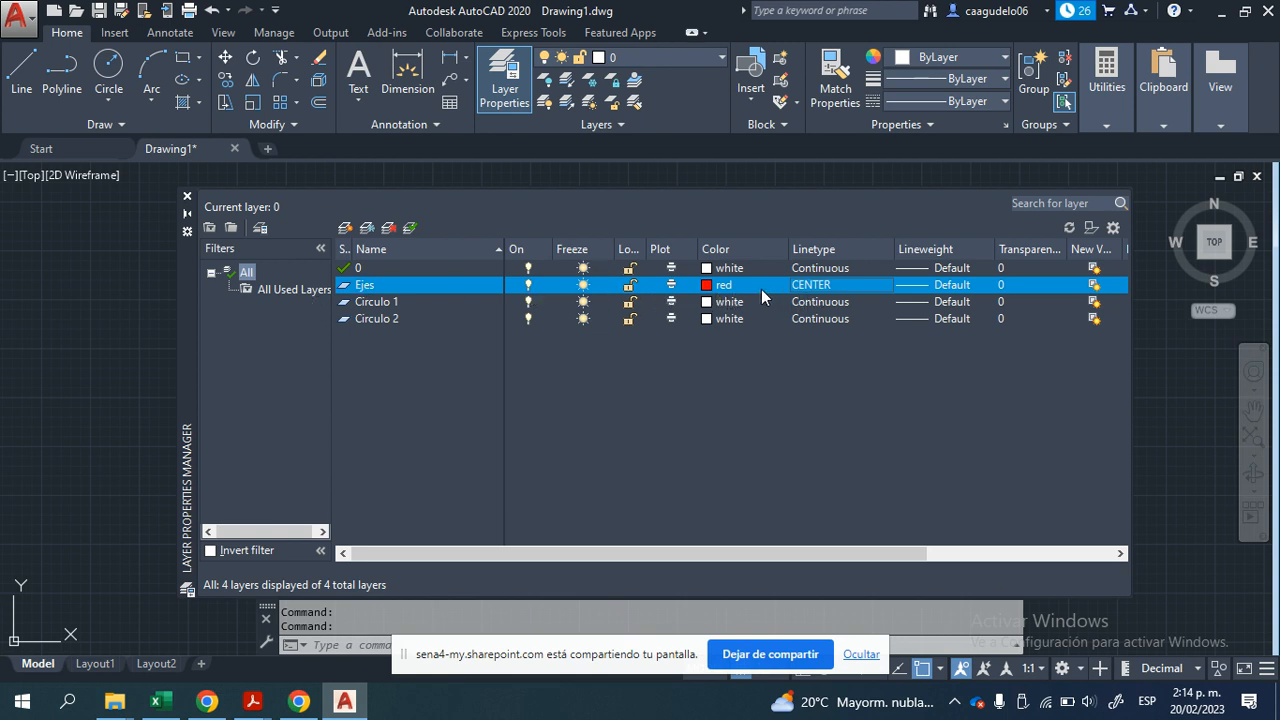
Step: Hide the screen-sharing notice and set the colour of the Circulo 1 layer to yellow
click(861, 654)
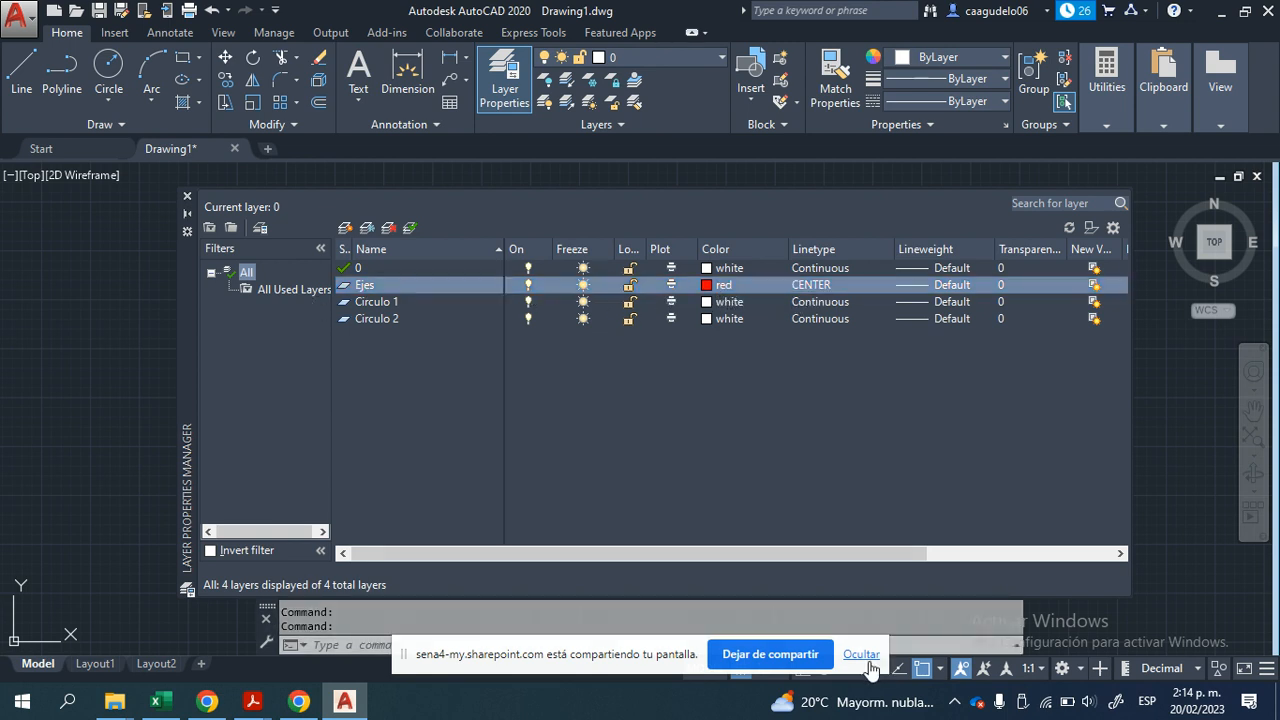
click(384, 301)
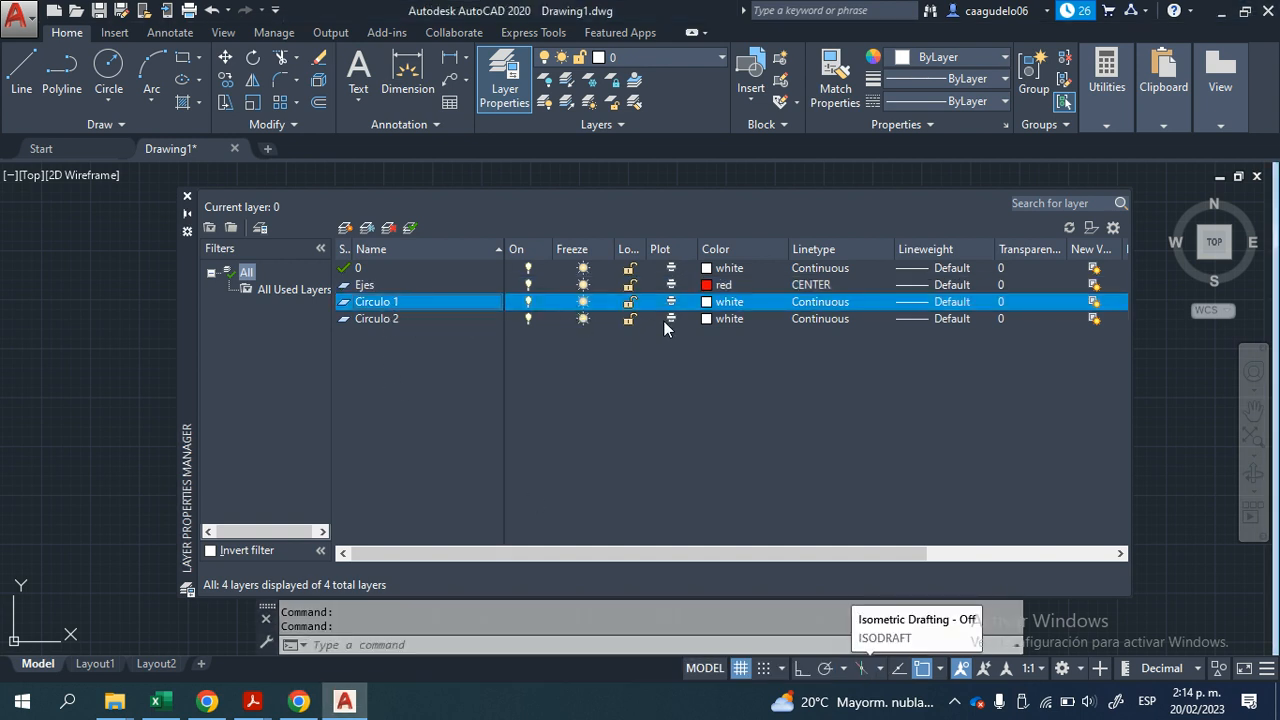
click(706, 302)
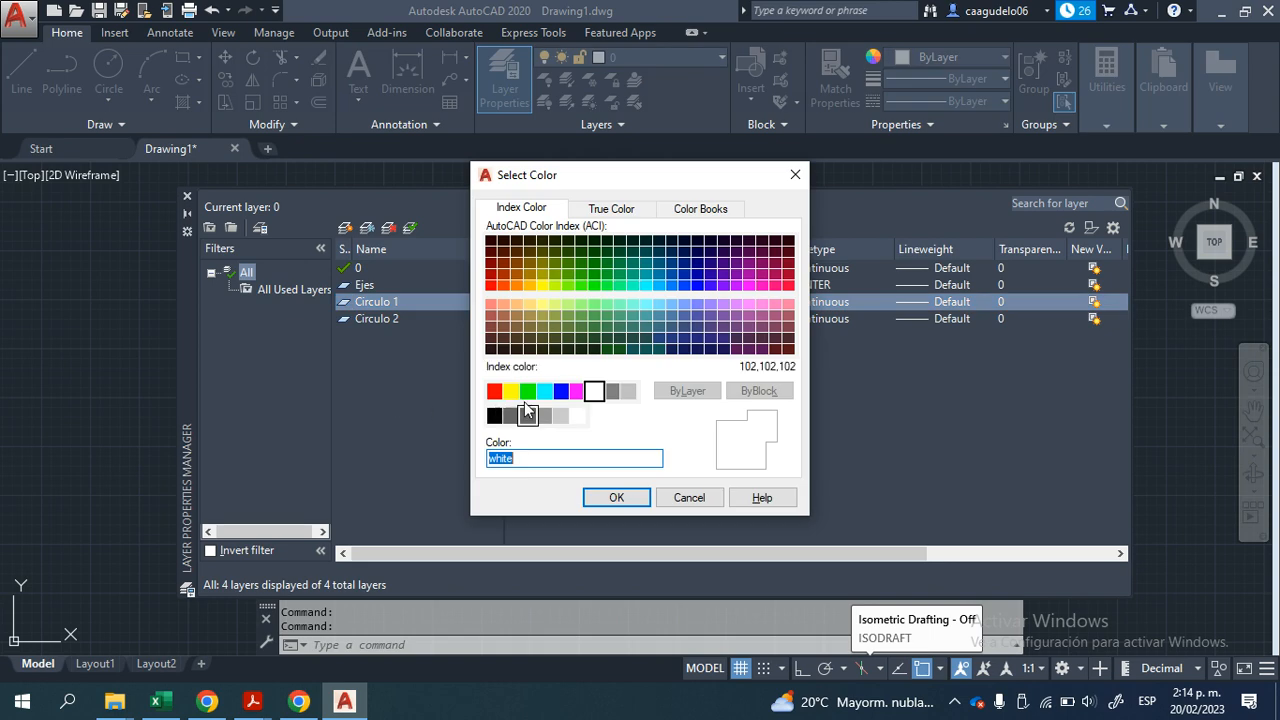
click(506, 389)
click(606, 497)
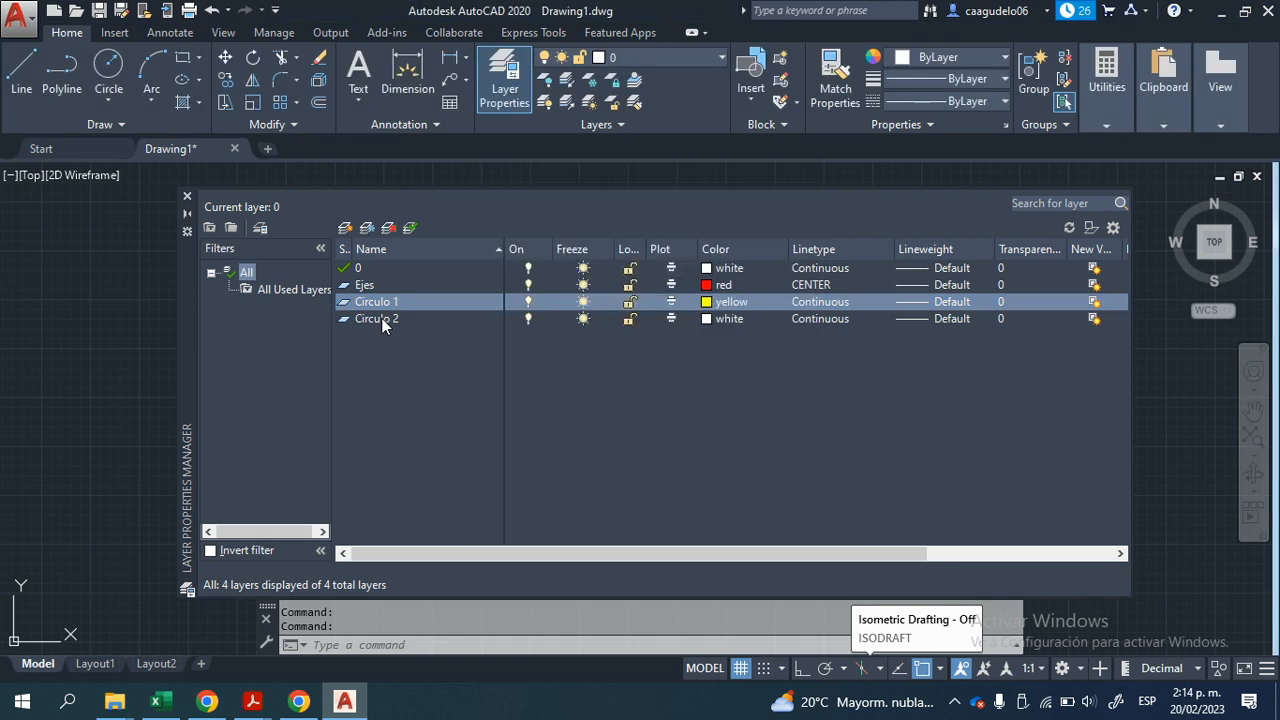
Step: Set the colour of the Circulo 2 layer to green and close the Layer Properties Manager
click(704, 318)
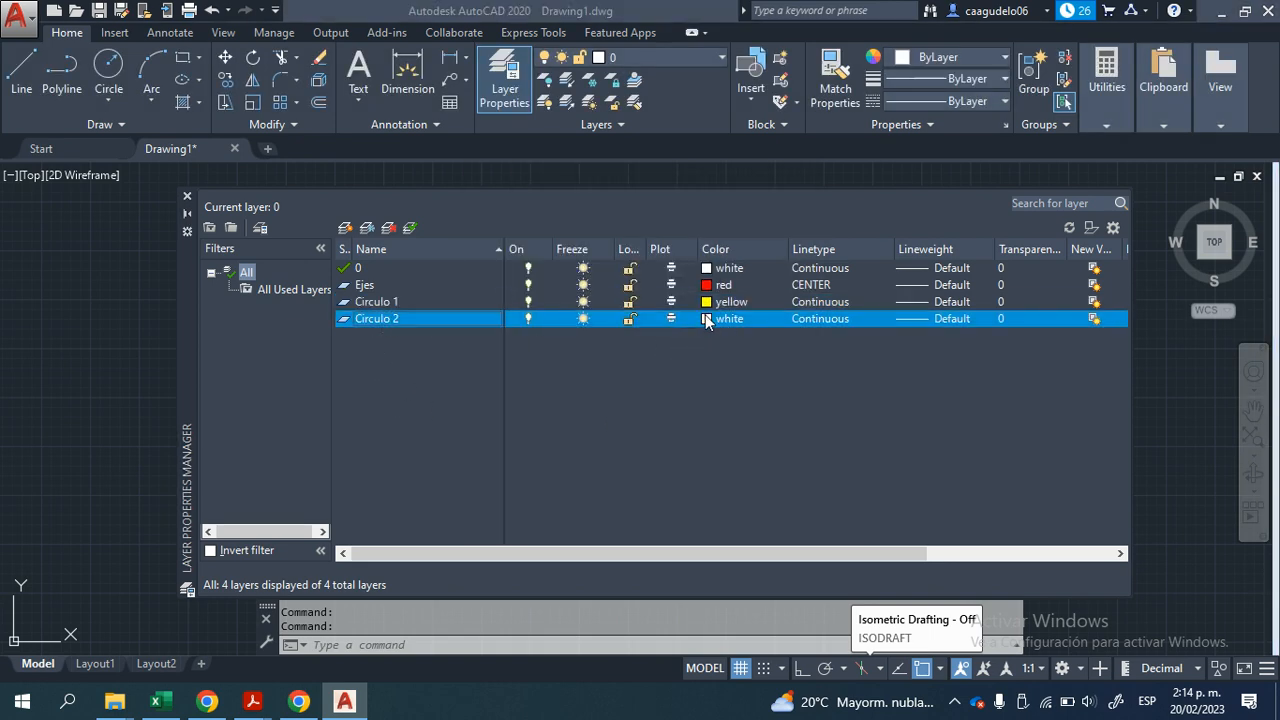
click(525, 389)
click(612, 497)
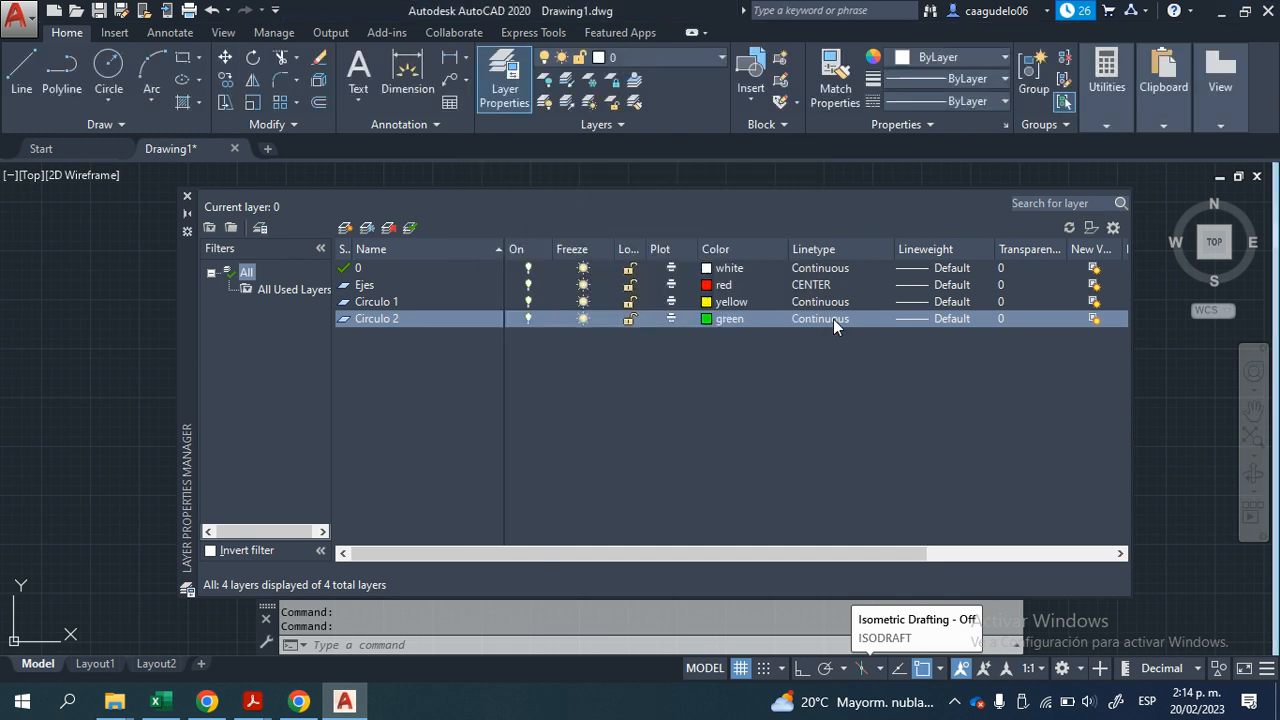
click(188, 197)
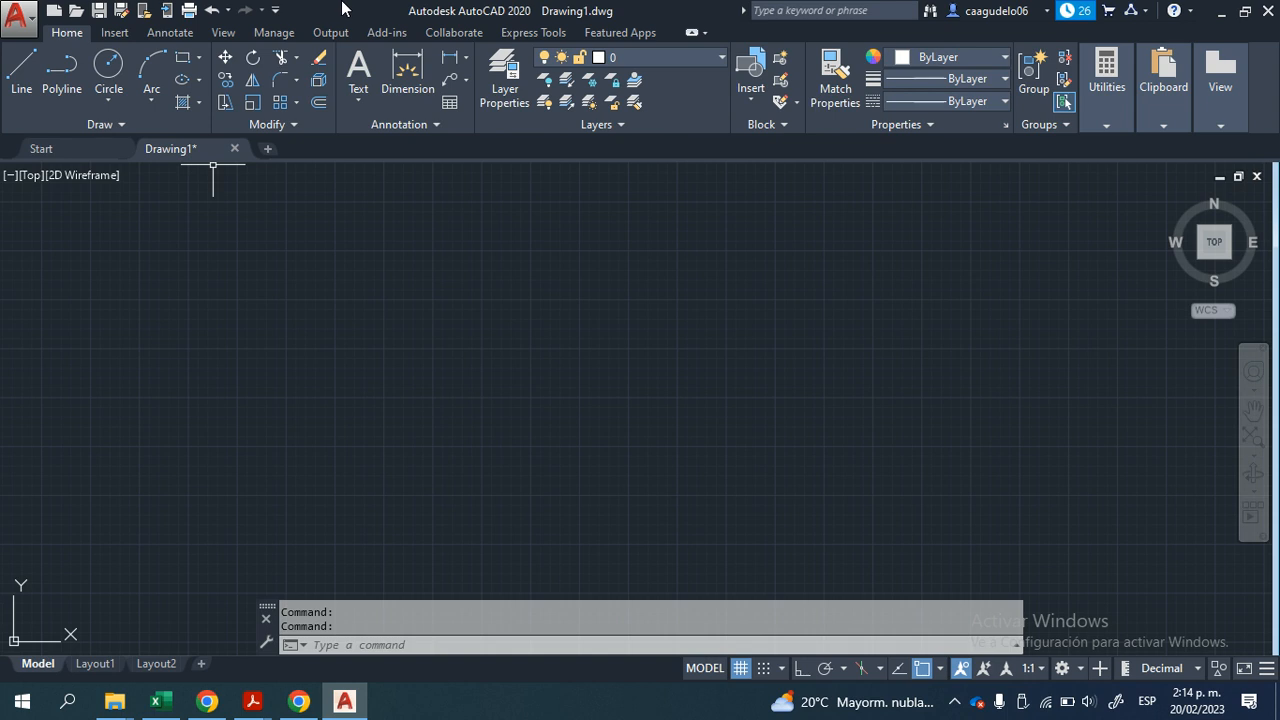
Step: Make Ejes the current layer
click(666, 60)
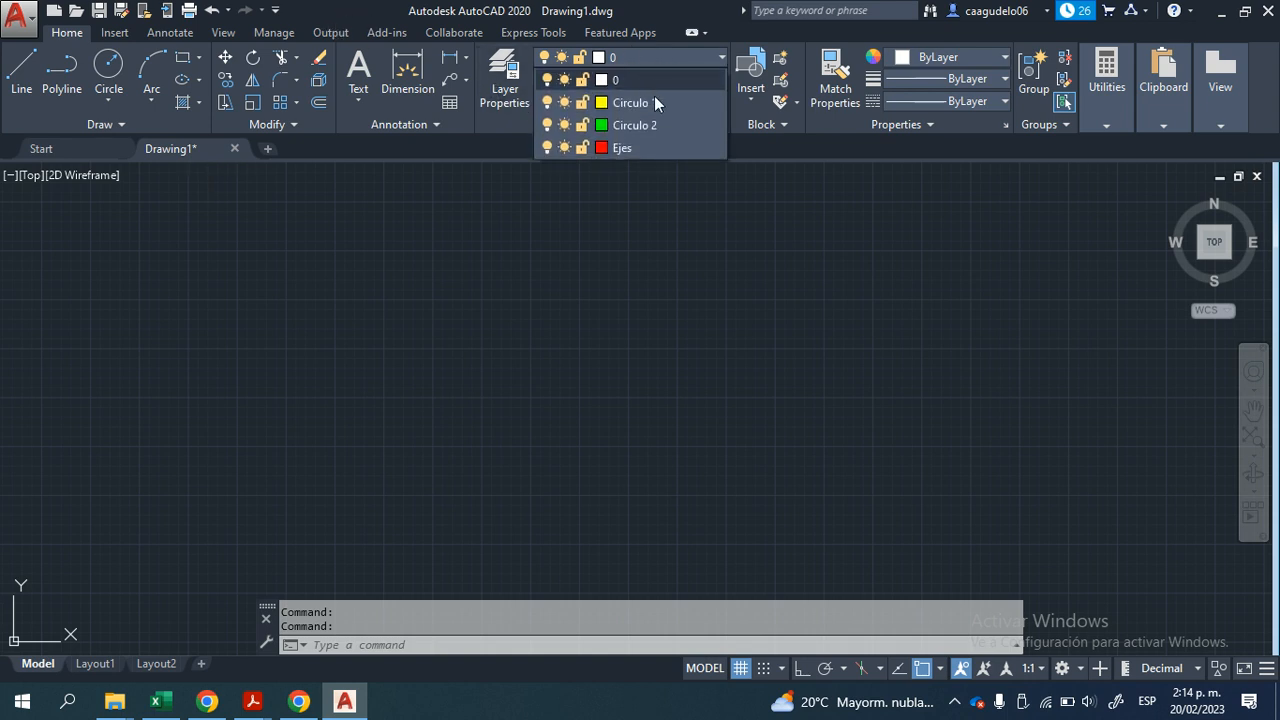
click(664, 147)
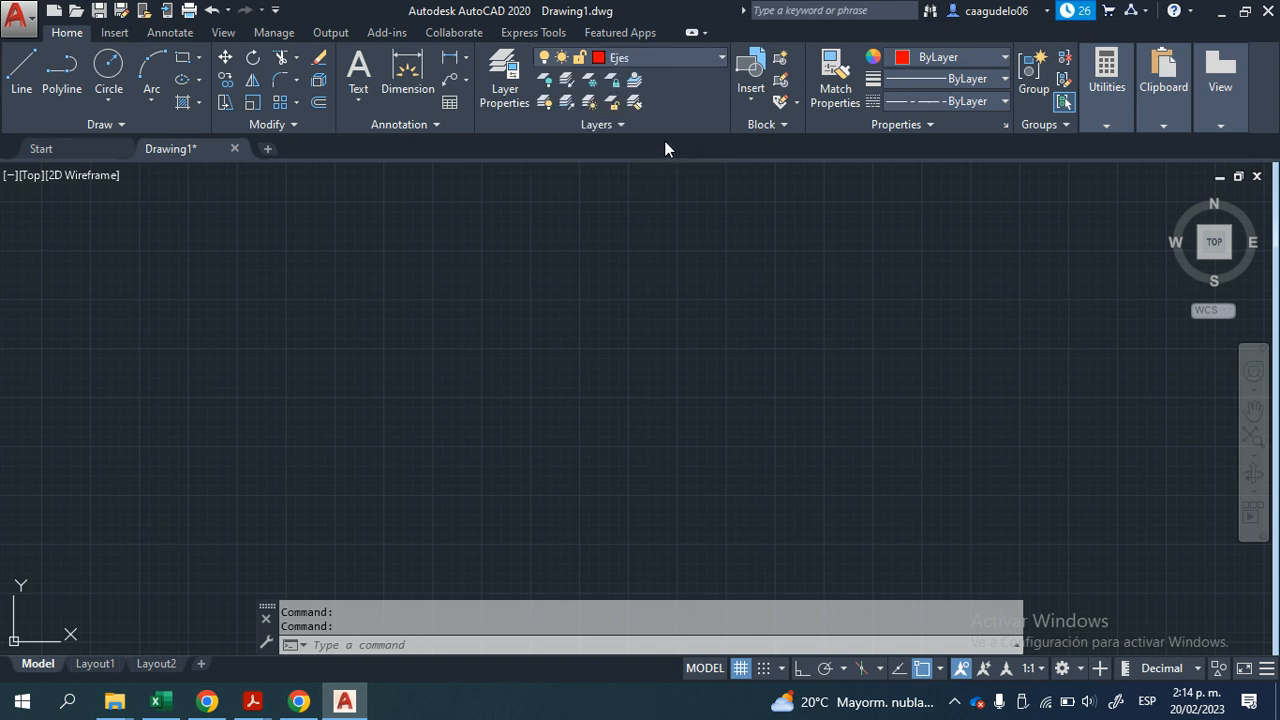
click(653, 57)
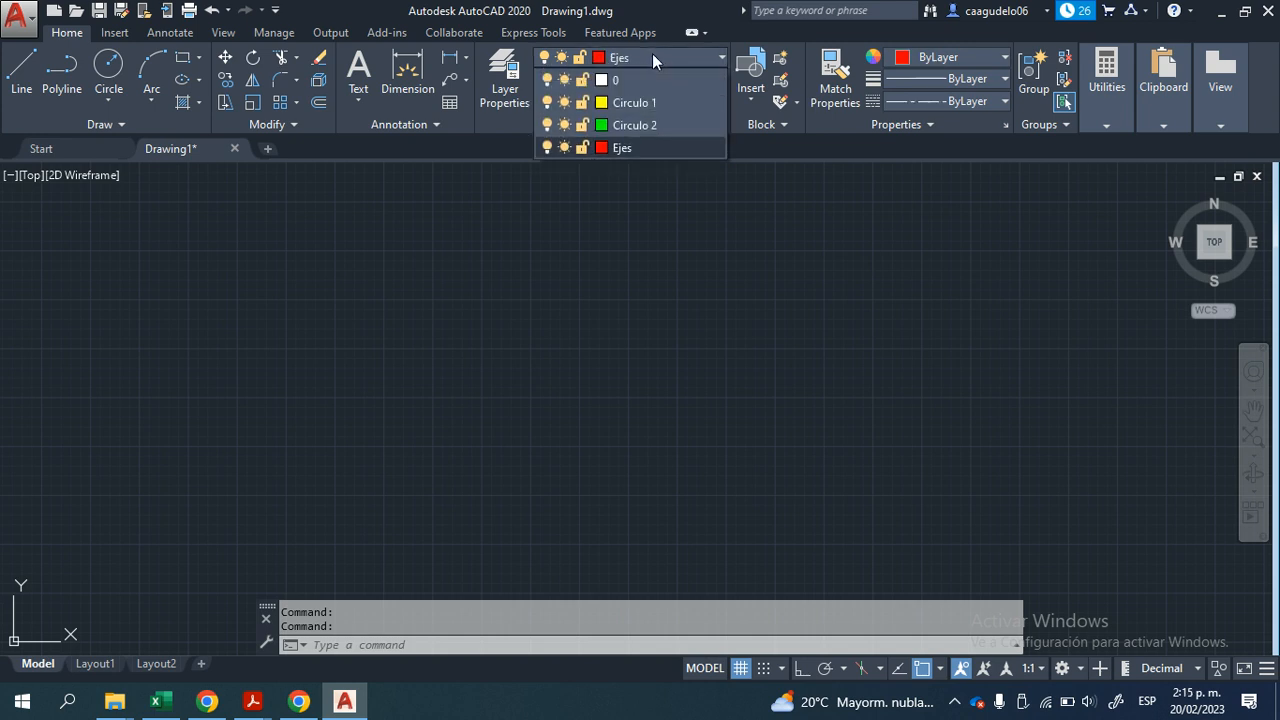
click(636, 148)
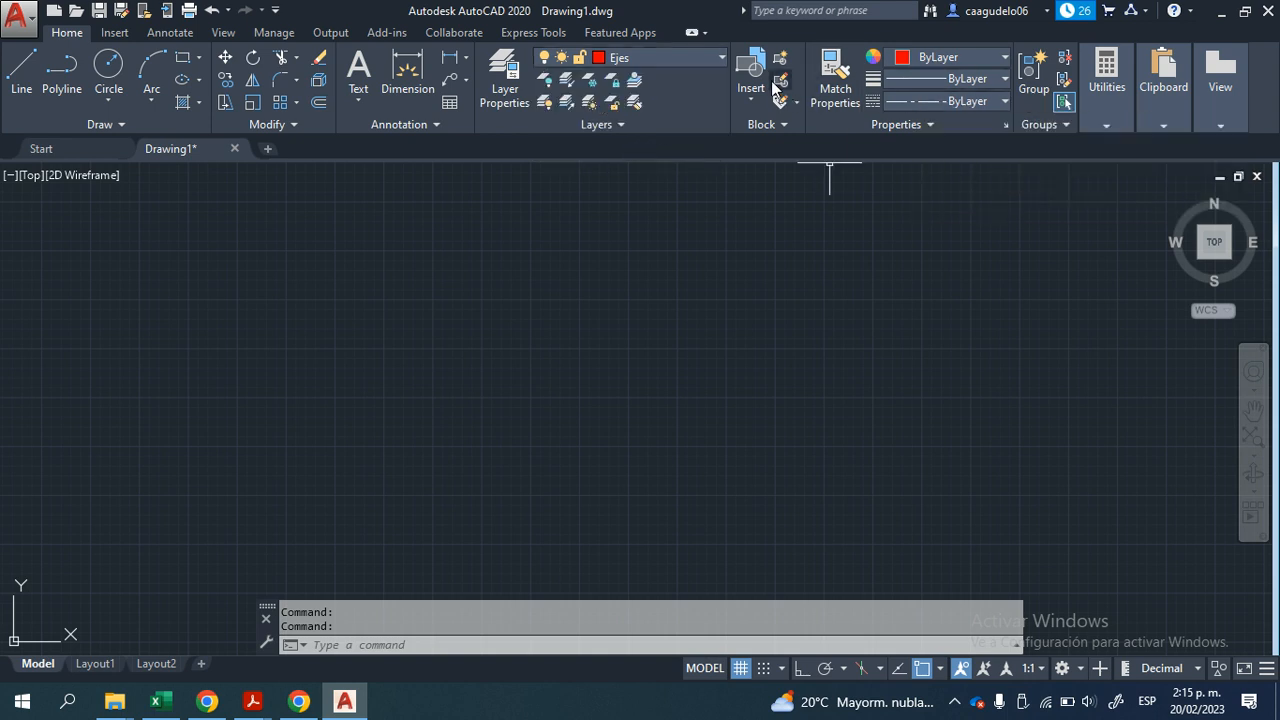
Step: Make Circulo 1 and Circulo 2 the current layer in turn to check their ByLayer colours, and return to Ejes
click(702, 59)
click(685, 103)
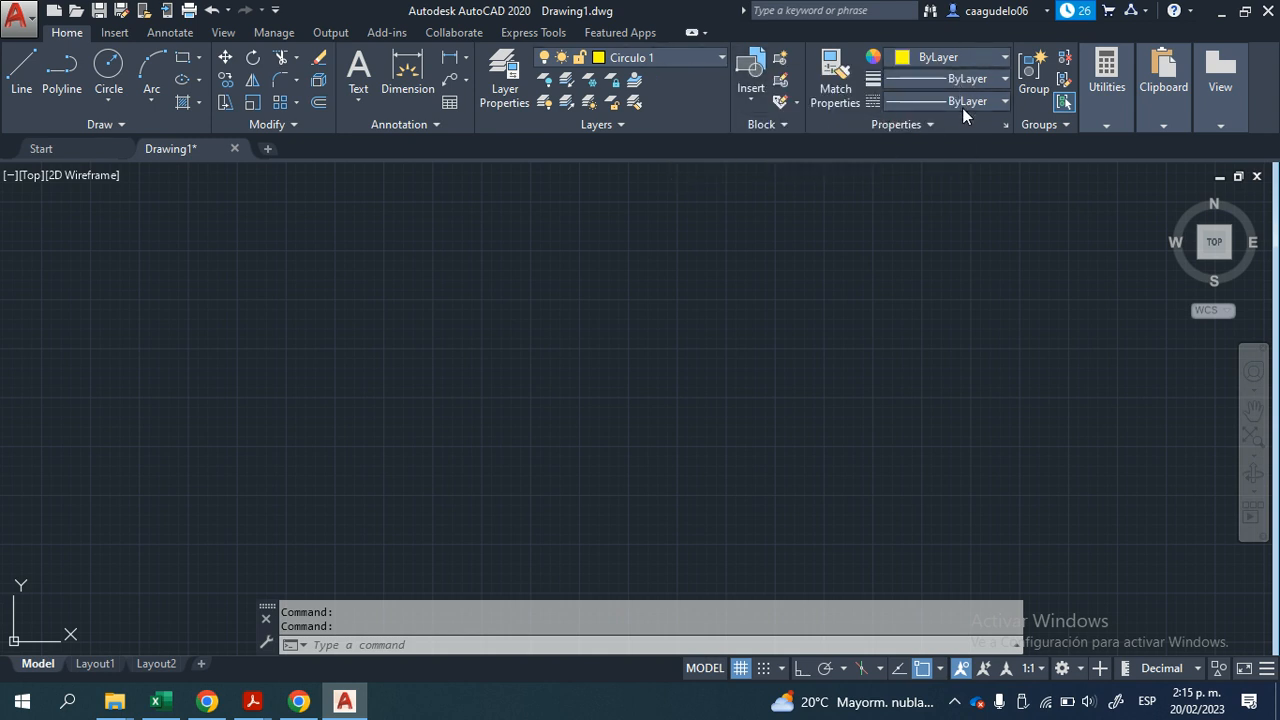
click(645, 60)
click(661, 121)
click(973, 60)
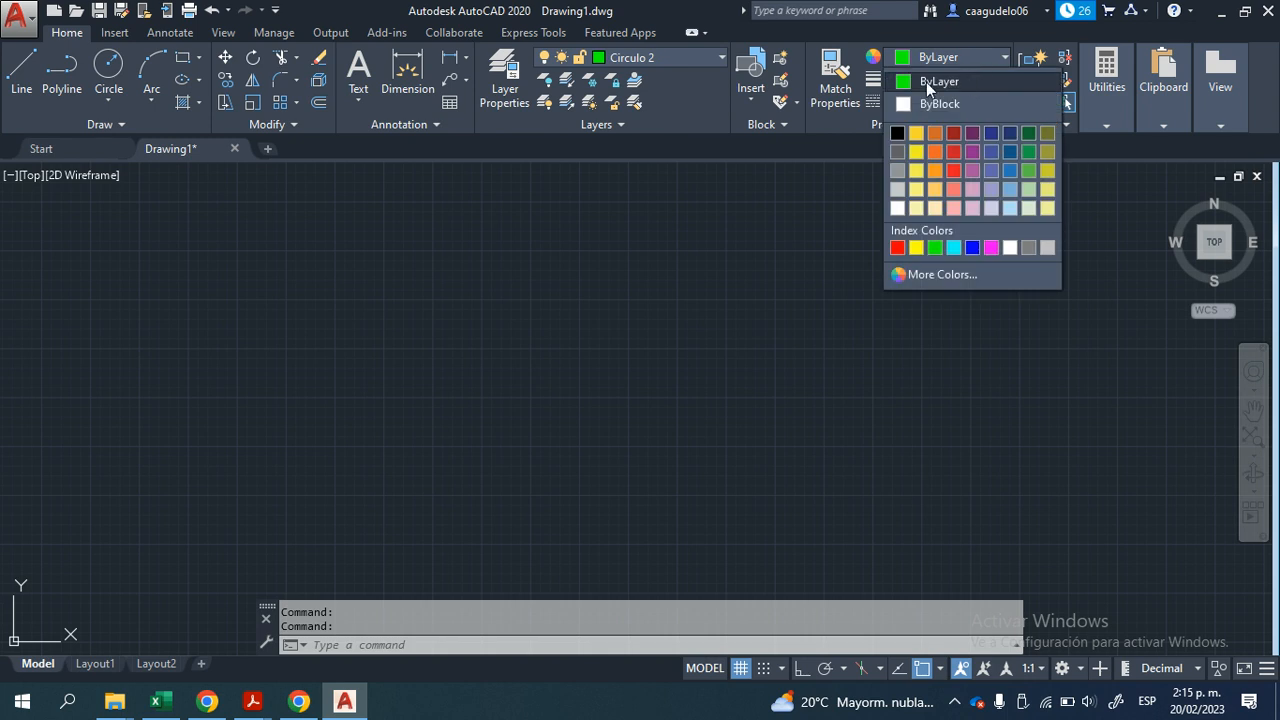
click(888, 82)
click(945, 57)
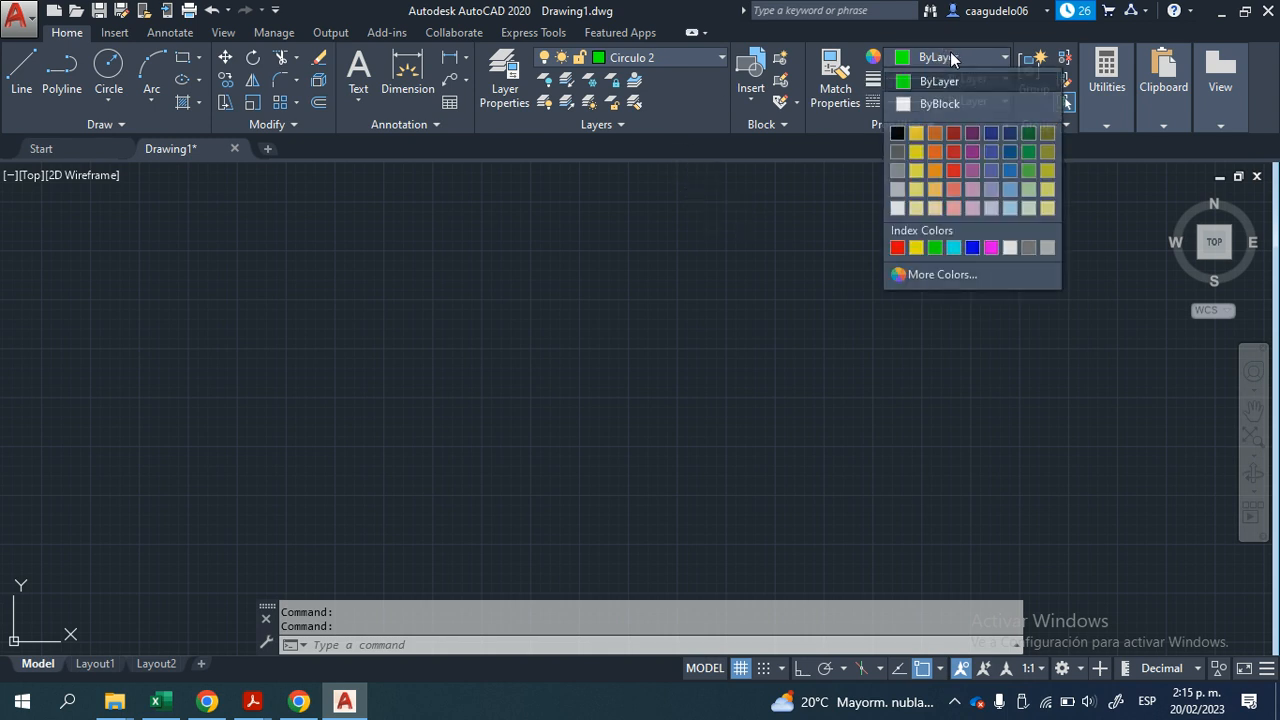
click(707, 254)
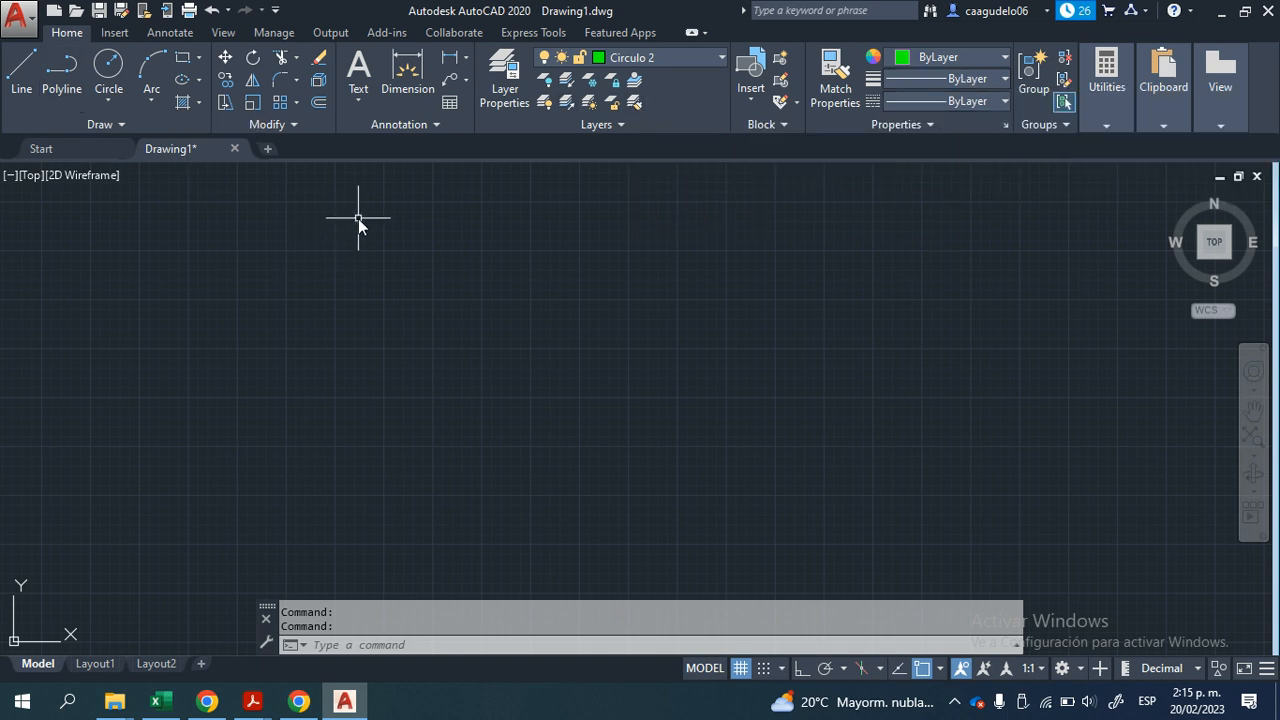
click(652, 57)
click(633, 145)
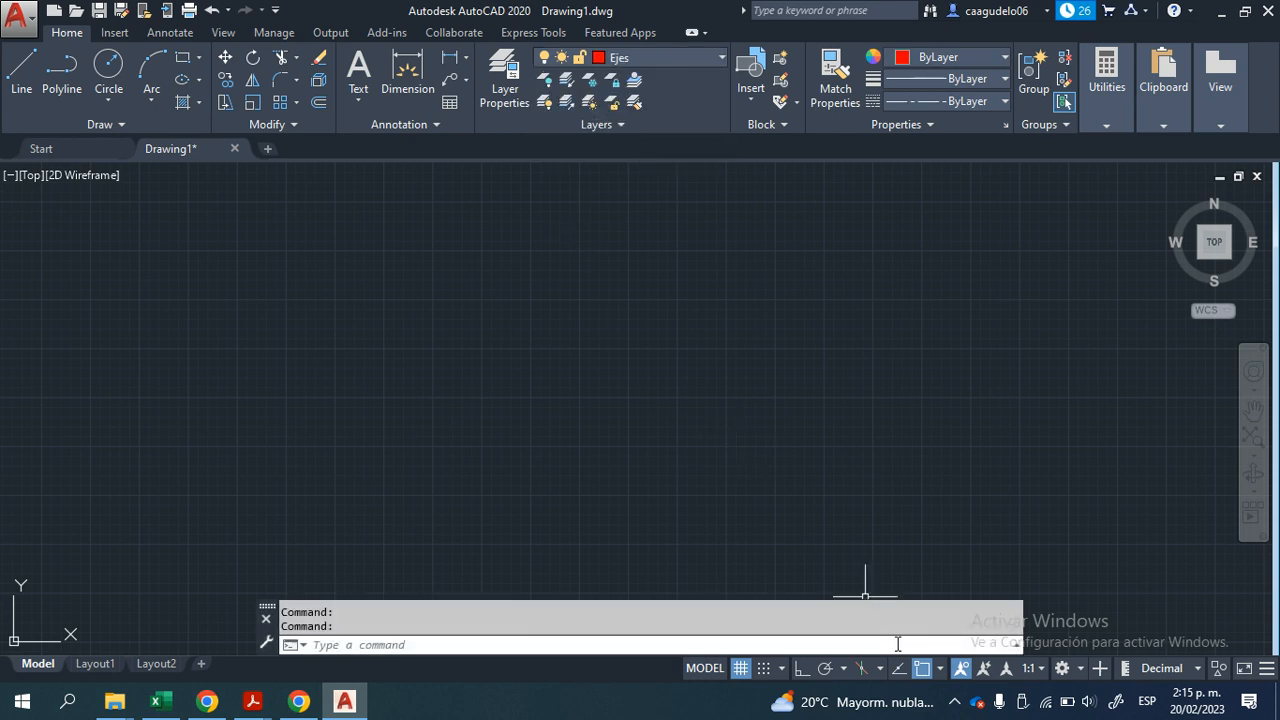
Step: Start the LIMITS command and place the lower-left corner of the drawing limits at 0,0
text(limites)
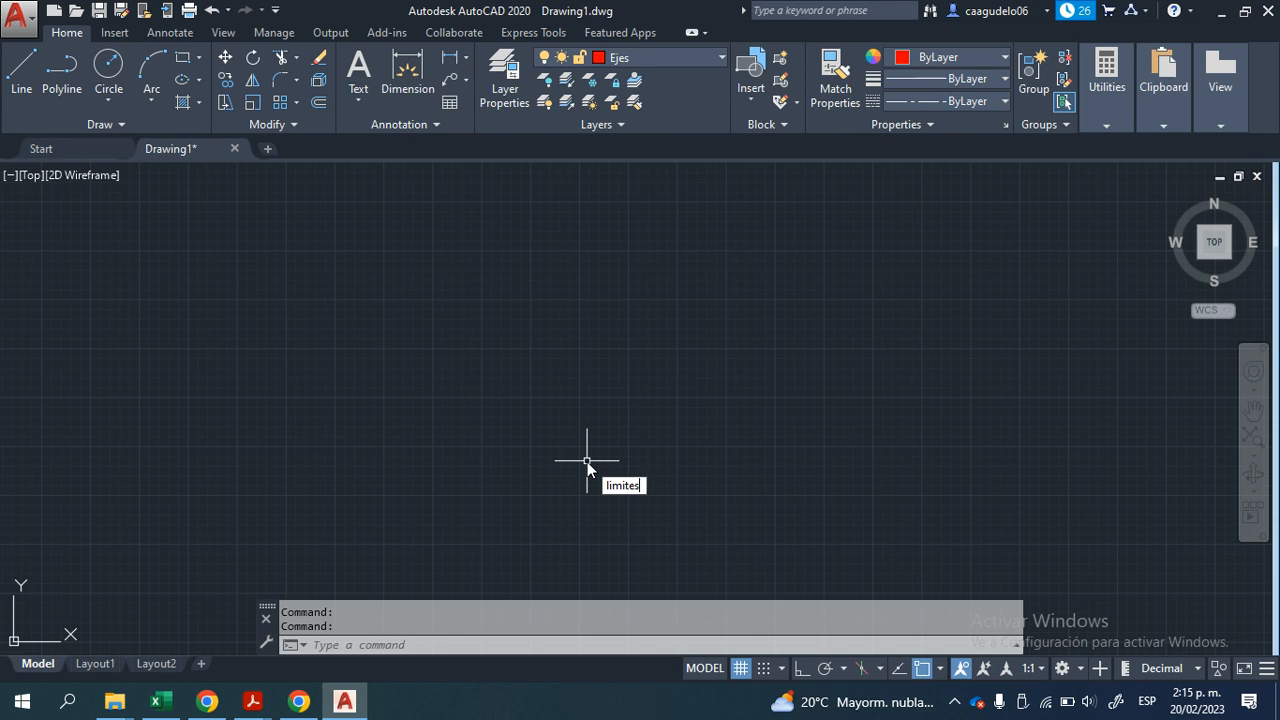
key(Return)
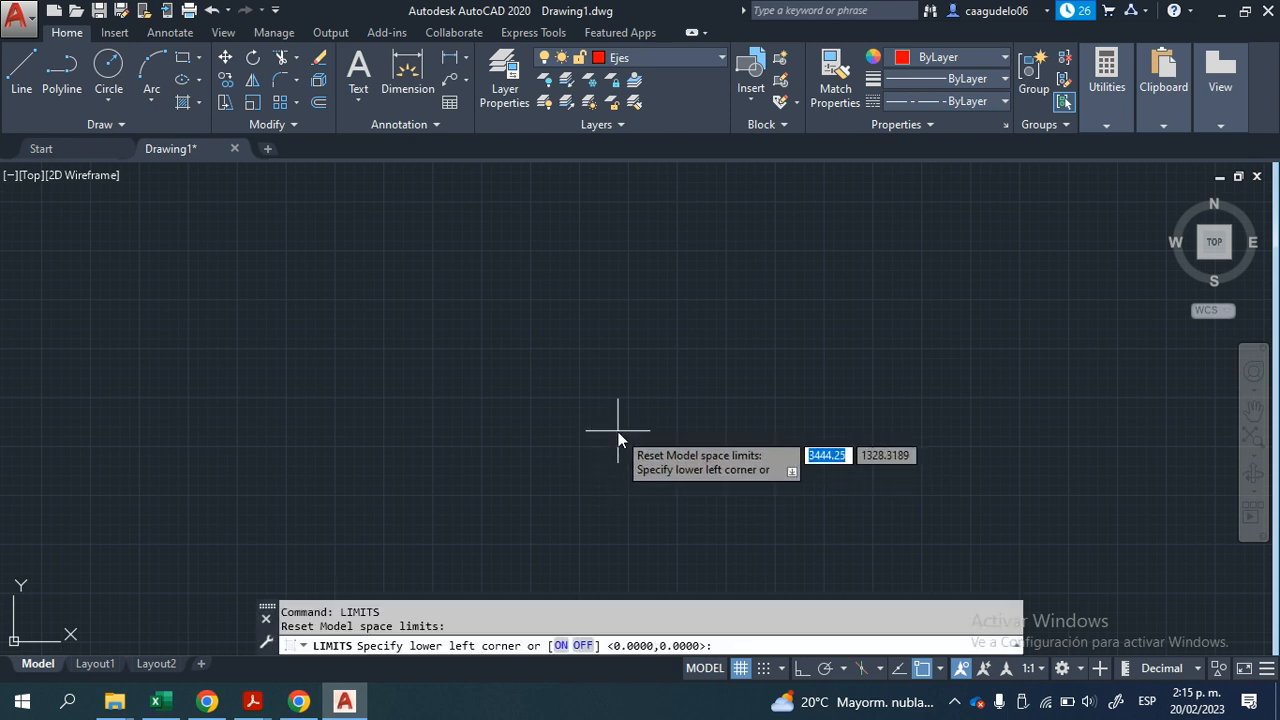
text(0)
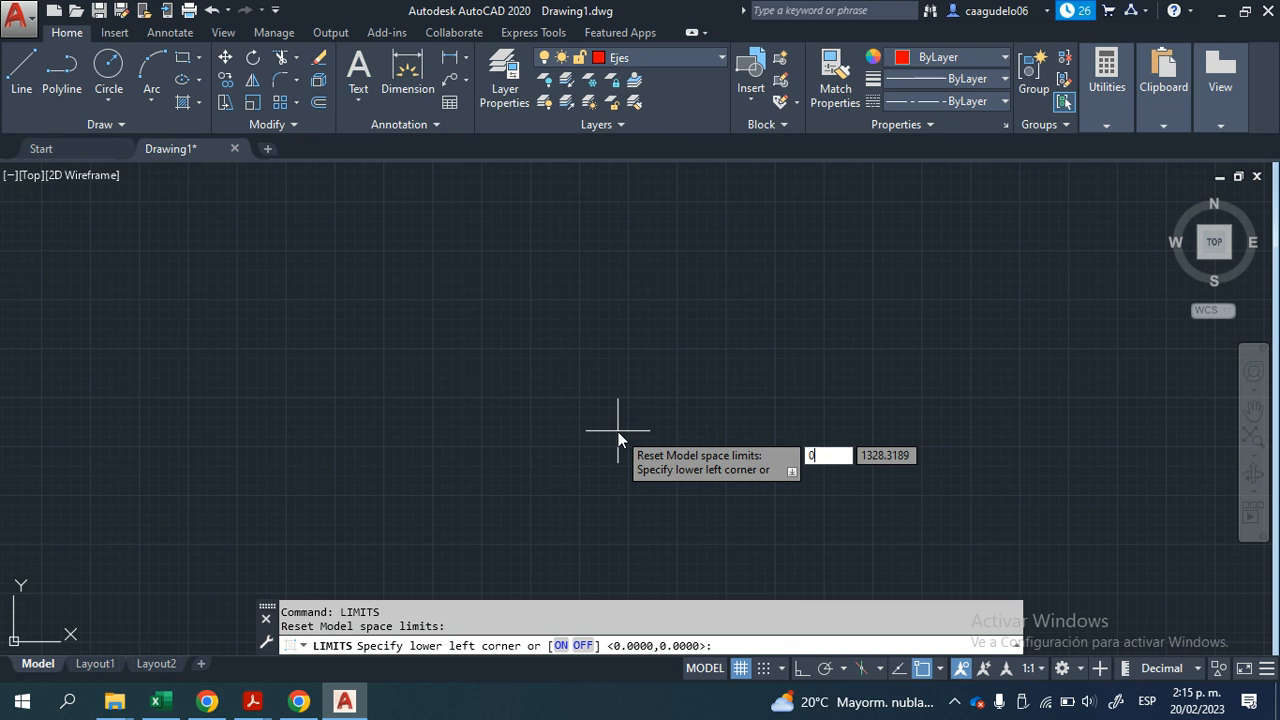
key(Tab)
text(0)
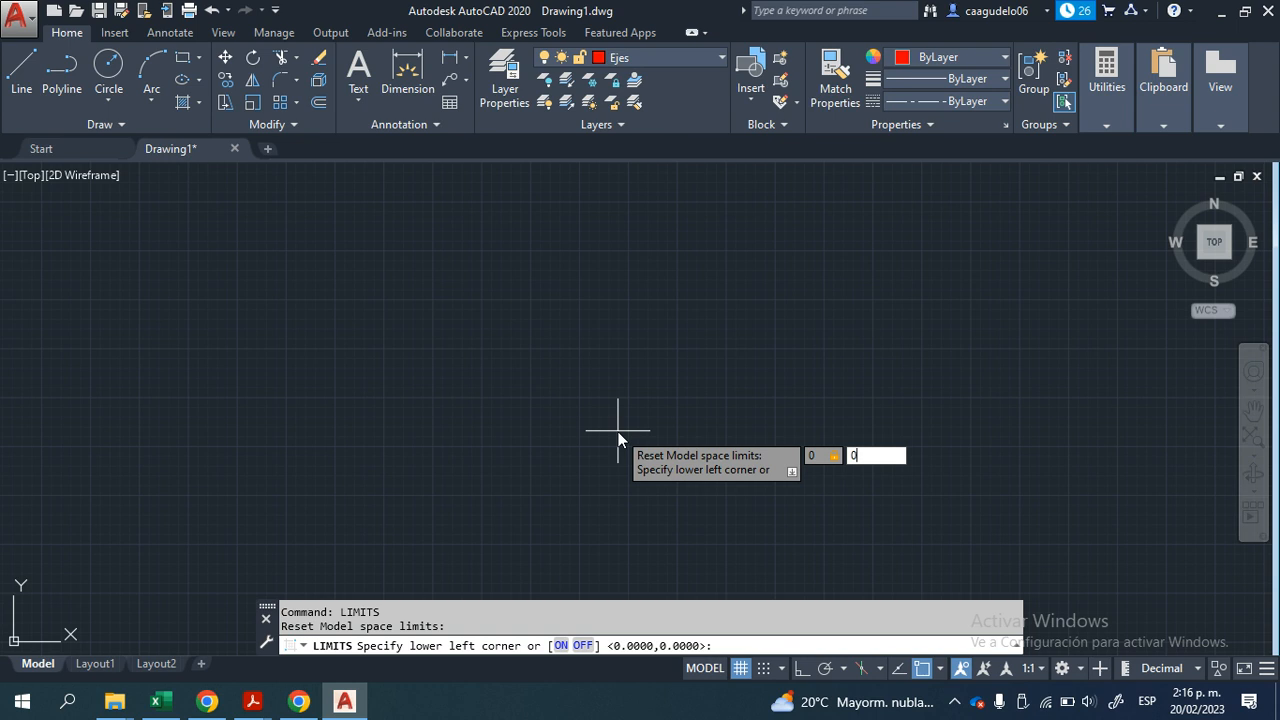
key(Return)
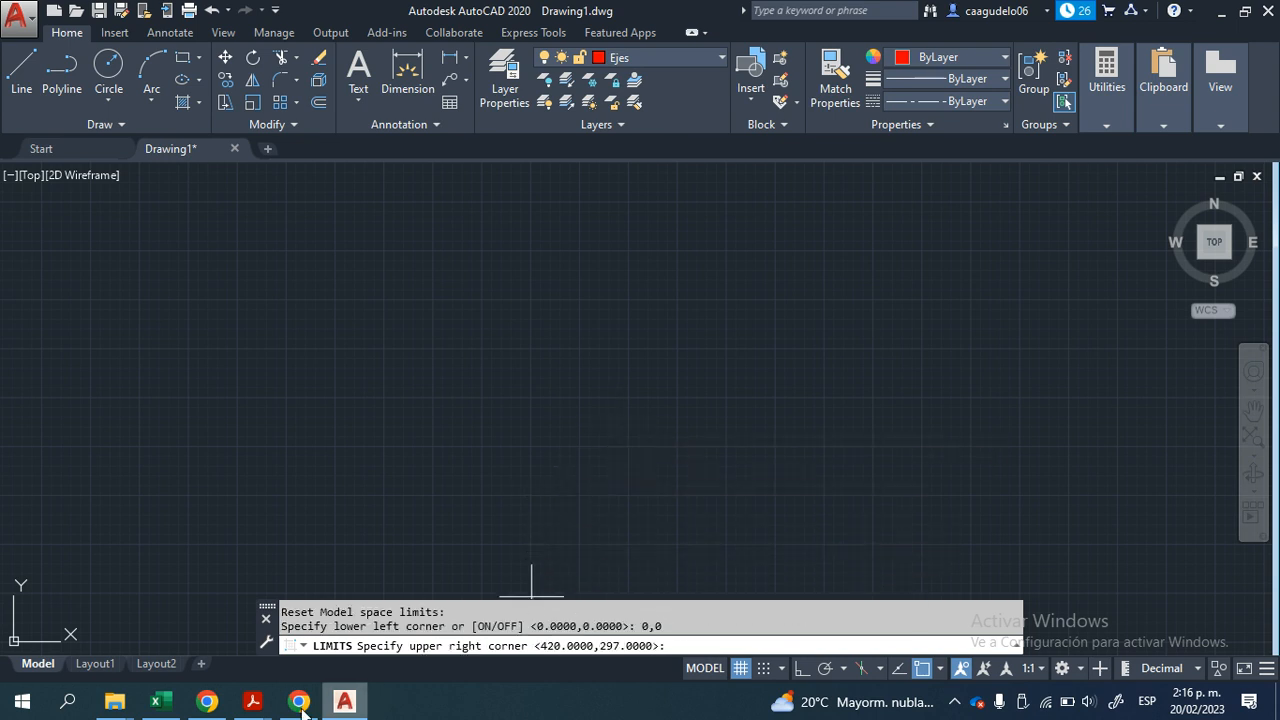
Step: Look up the limits in Ejercicios Actividad 2.pdf and set the upper-right corner of the AutoCAD drawing limits to 50,50
mouse_move(280, 708)
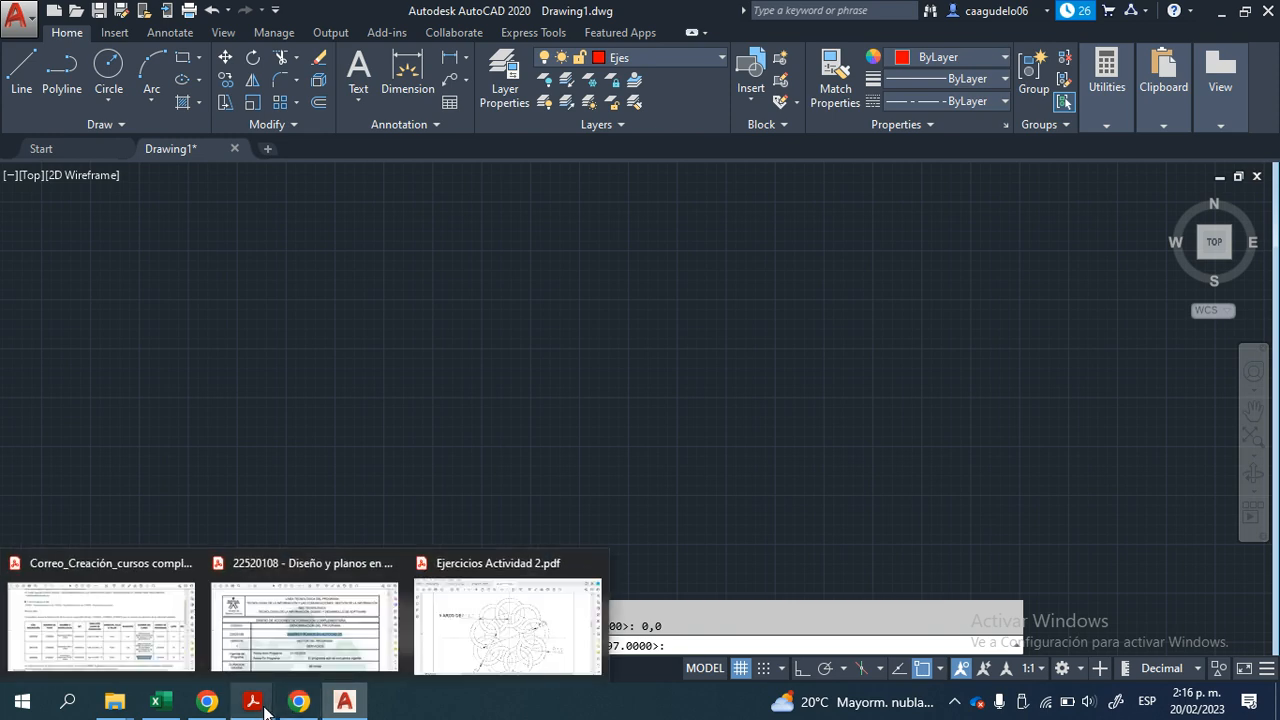
click(425, 592)
scroll(520, 590, down, 5)
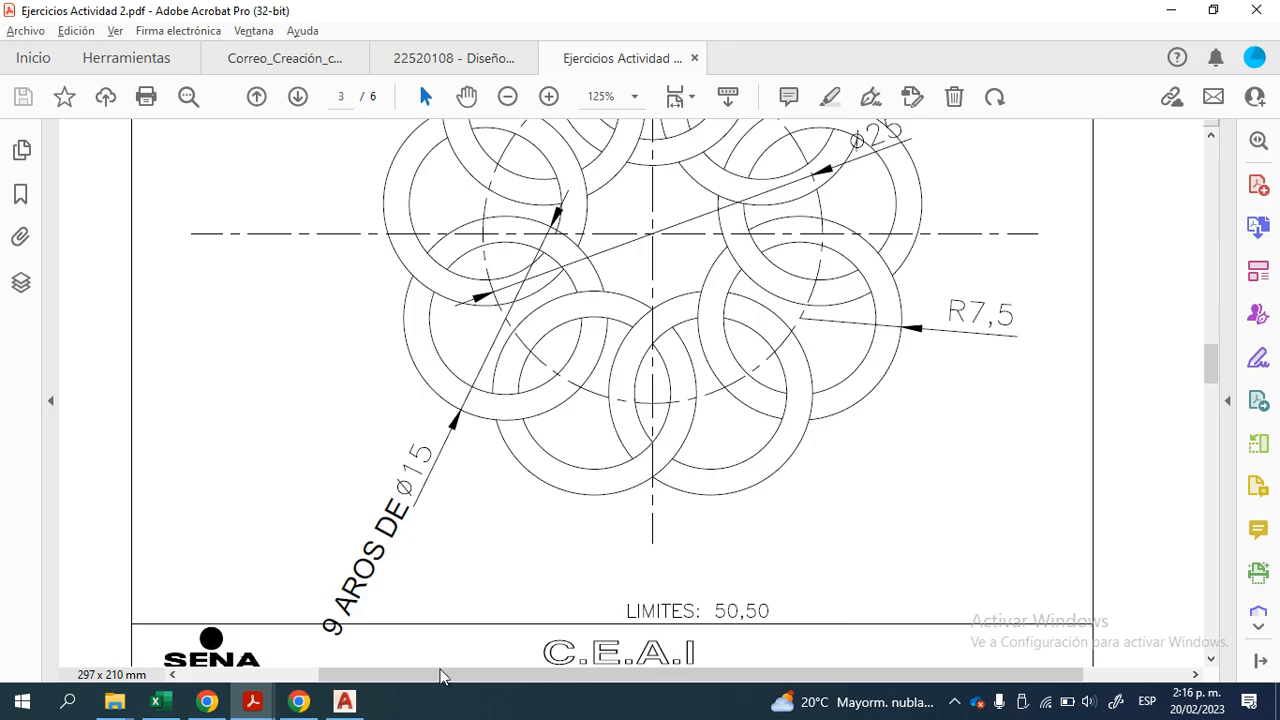
click(344, 702)
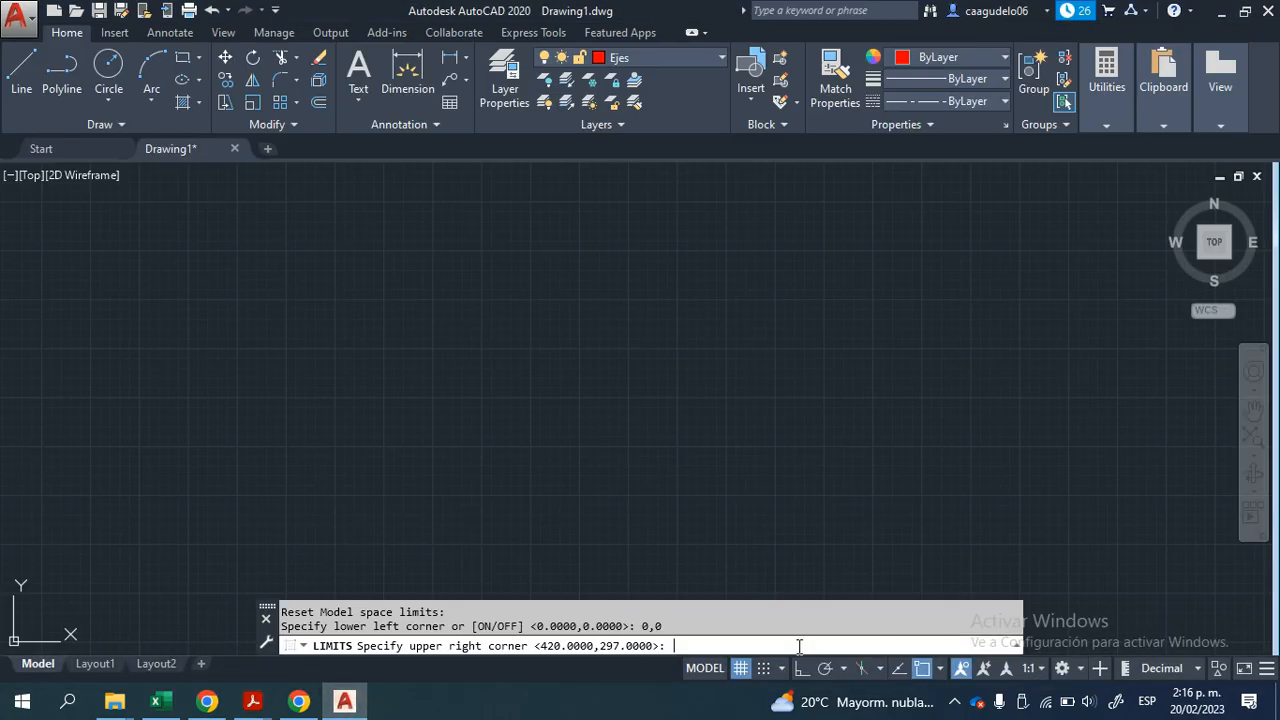
text(50,50)
key(Return)
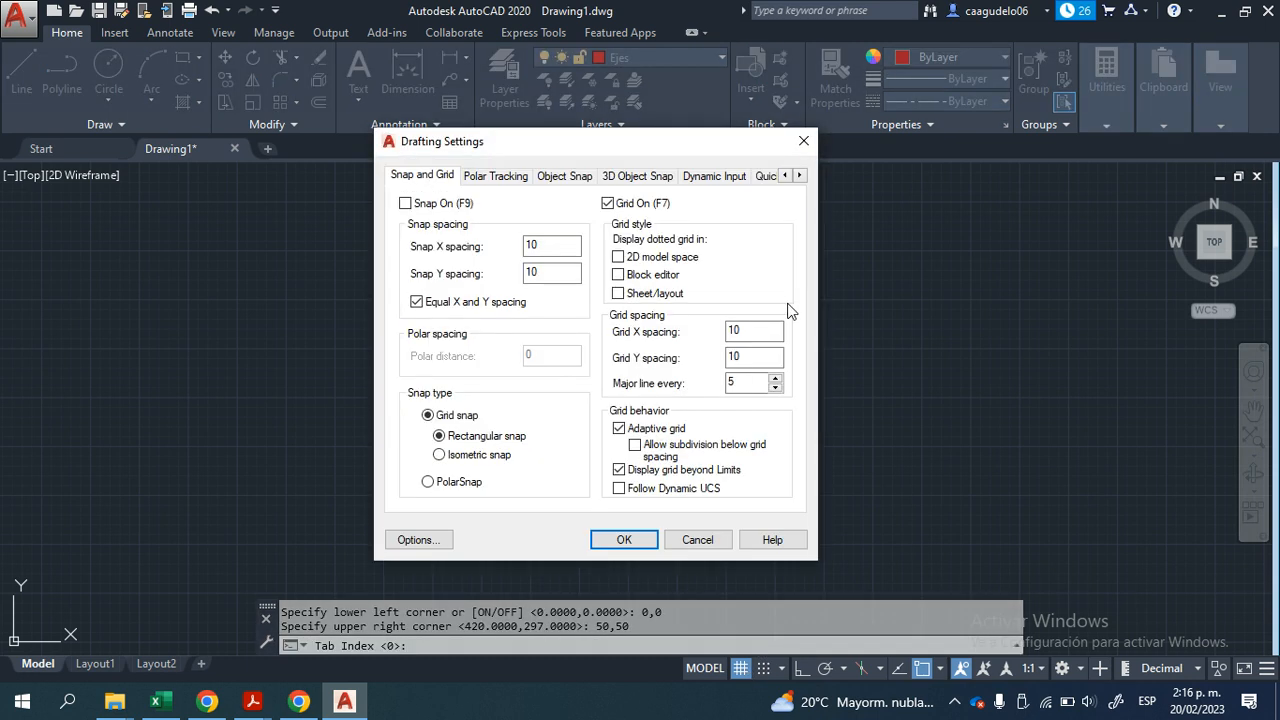
Step: Set the grid X spacing to 1 and turn off the grid display beyond the limits in the drafting settings
click(769, 326)
key(BackSpace)
click(684, 472)
click(598, 542)
Step: Zoom to extents to bring the limited grid area into view and enlarge the command window to show four history lines
right_click(611, 344)
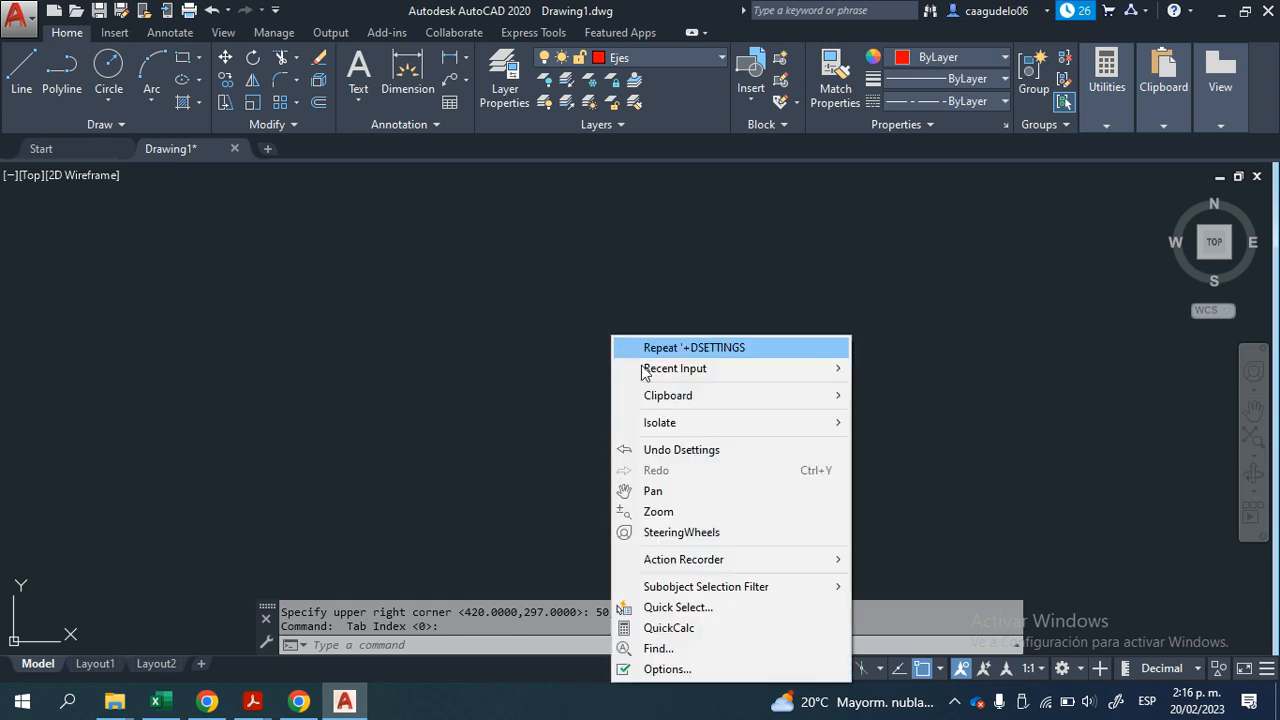
click(660, 511)
right_click(524, 286)
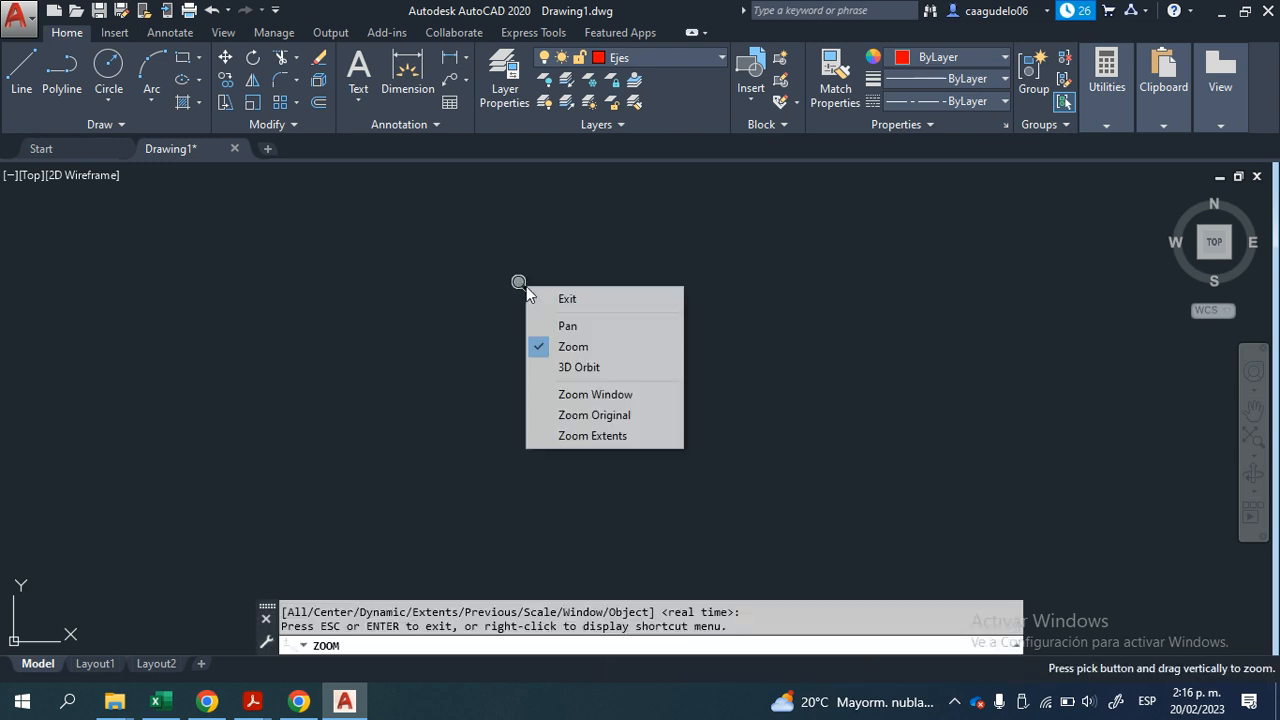
click(630, 438)
middle_drag(551, 395, 591, 396)
scroll(591, 396, up, 2)
scroll(591, 396, down, 2)
key(Escape)
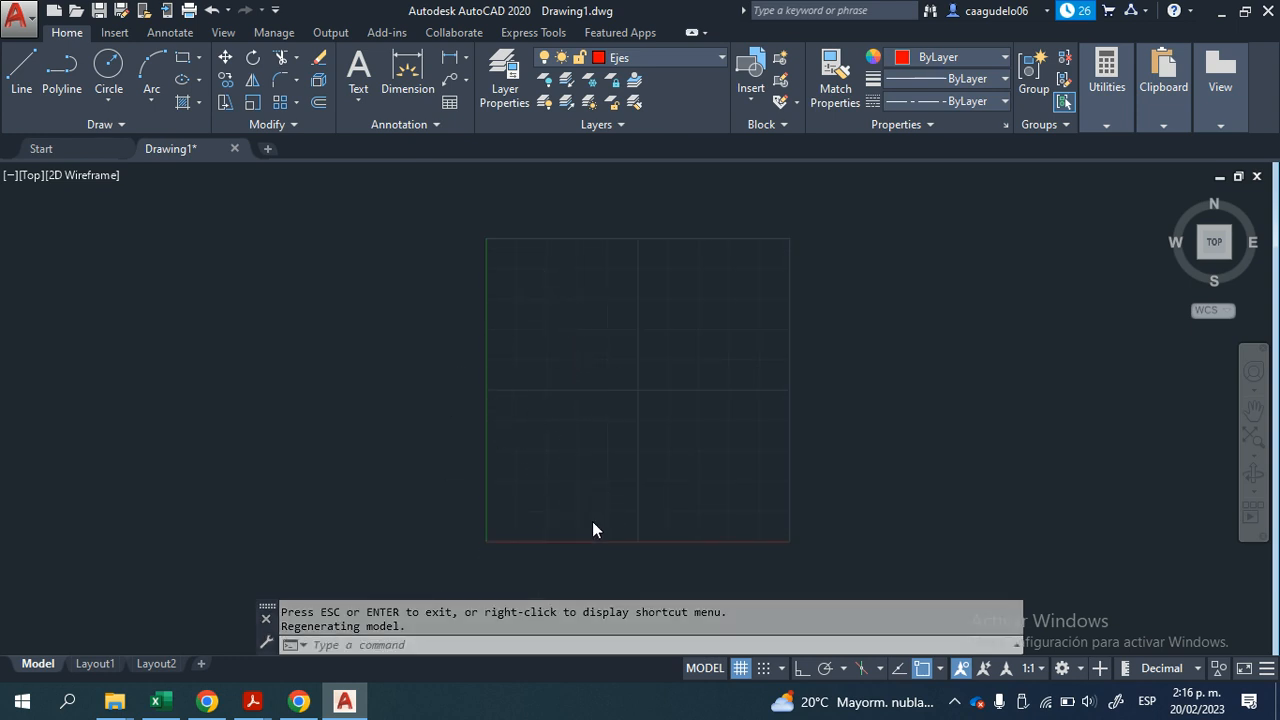
scroll(593, 521, up, 2)
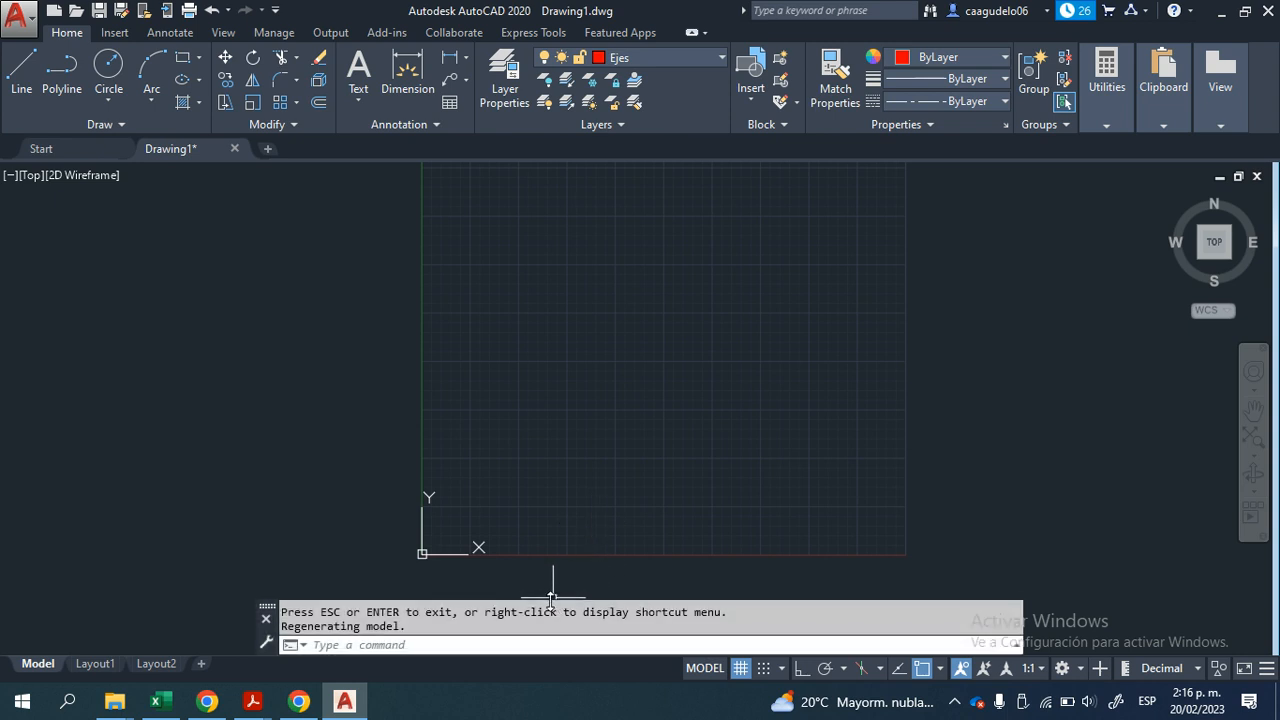
drag(551, 601, 551, 567)
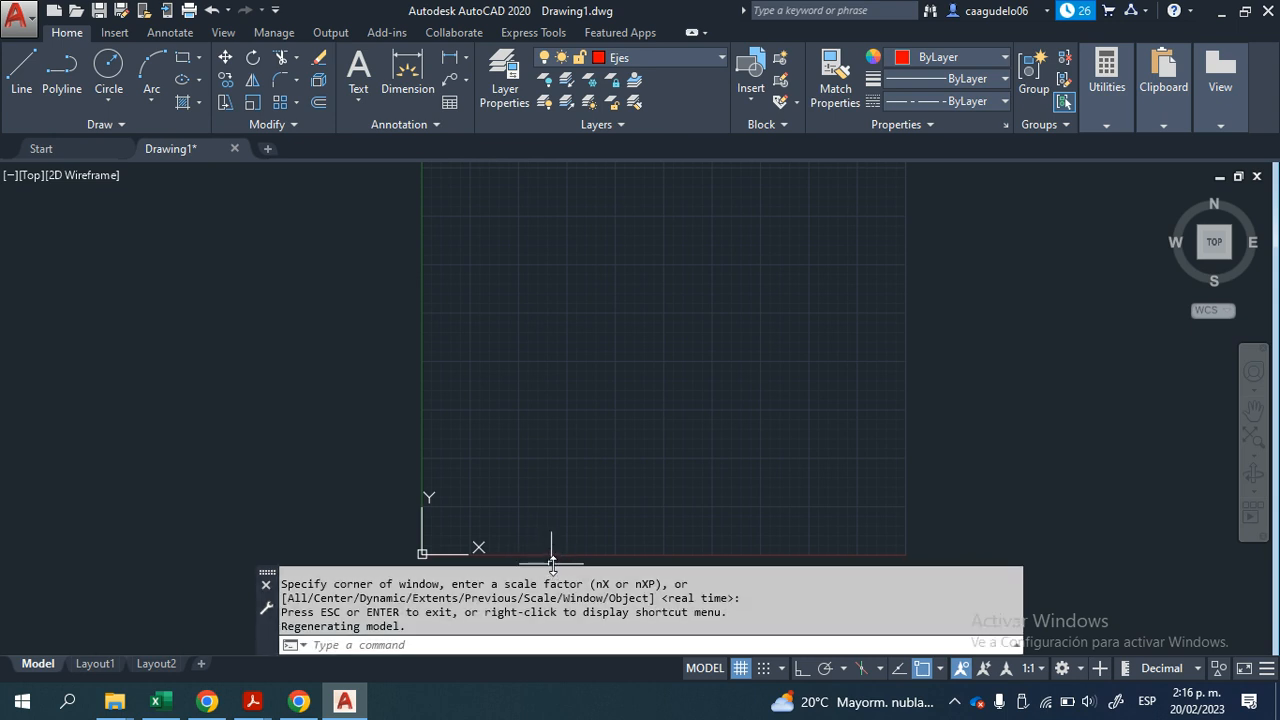
click(553, 591)
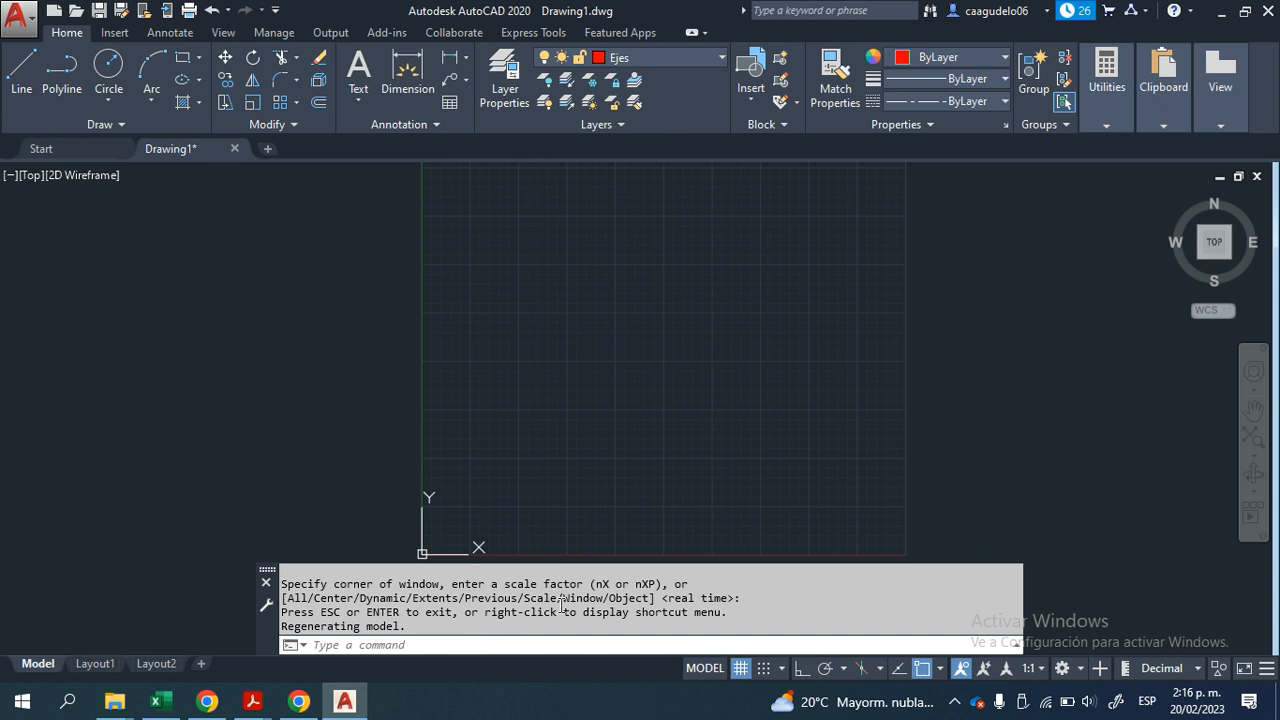
Step: Set the uniform background colour of the 2D model space to White in the display options and apply it
right_click(561, 633)
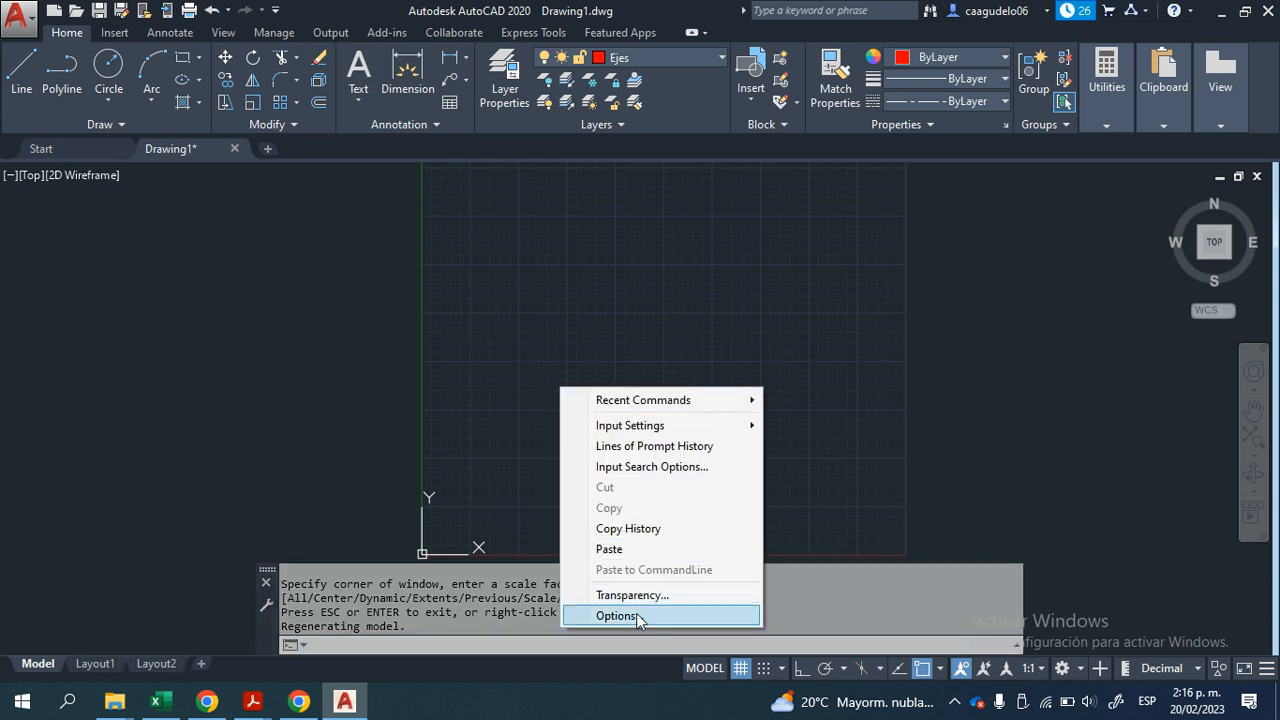
click(620, 616)
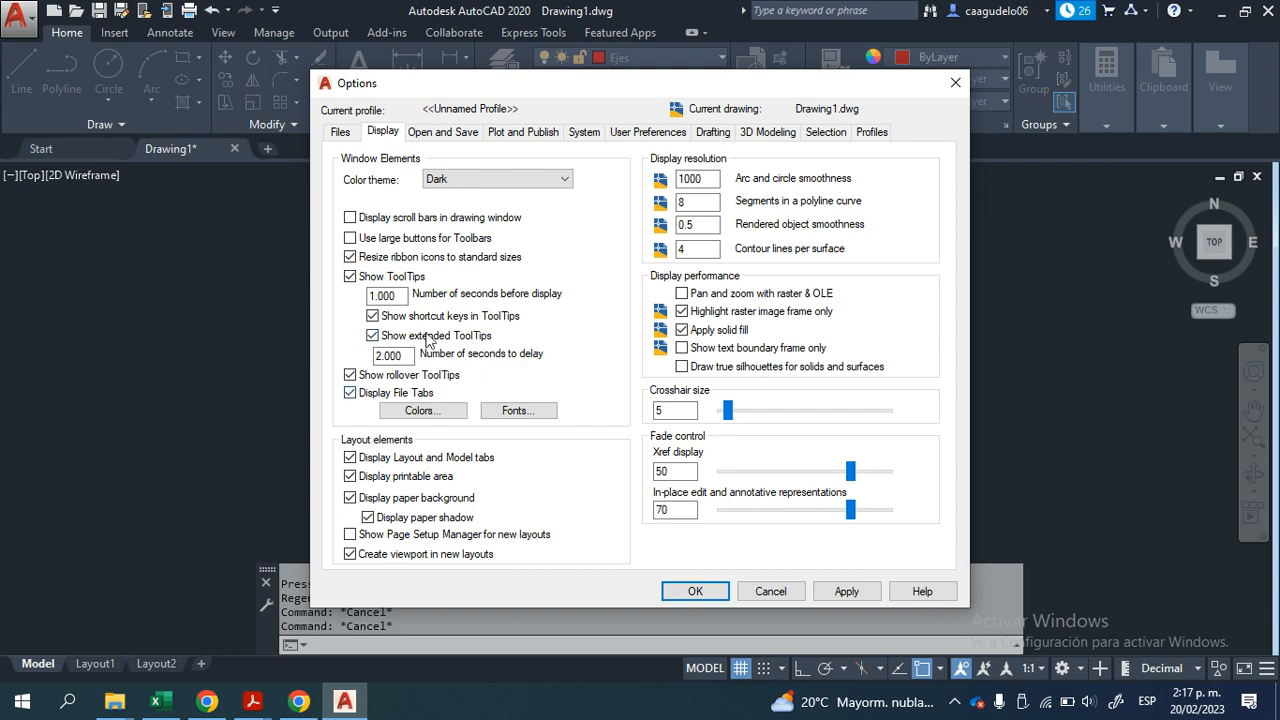
click(441, 412)
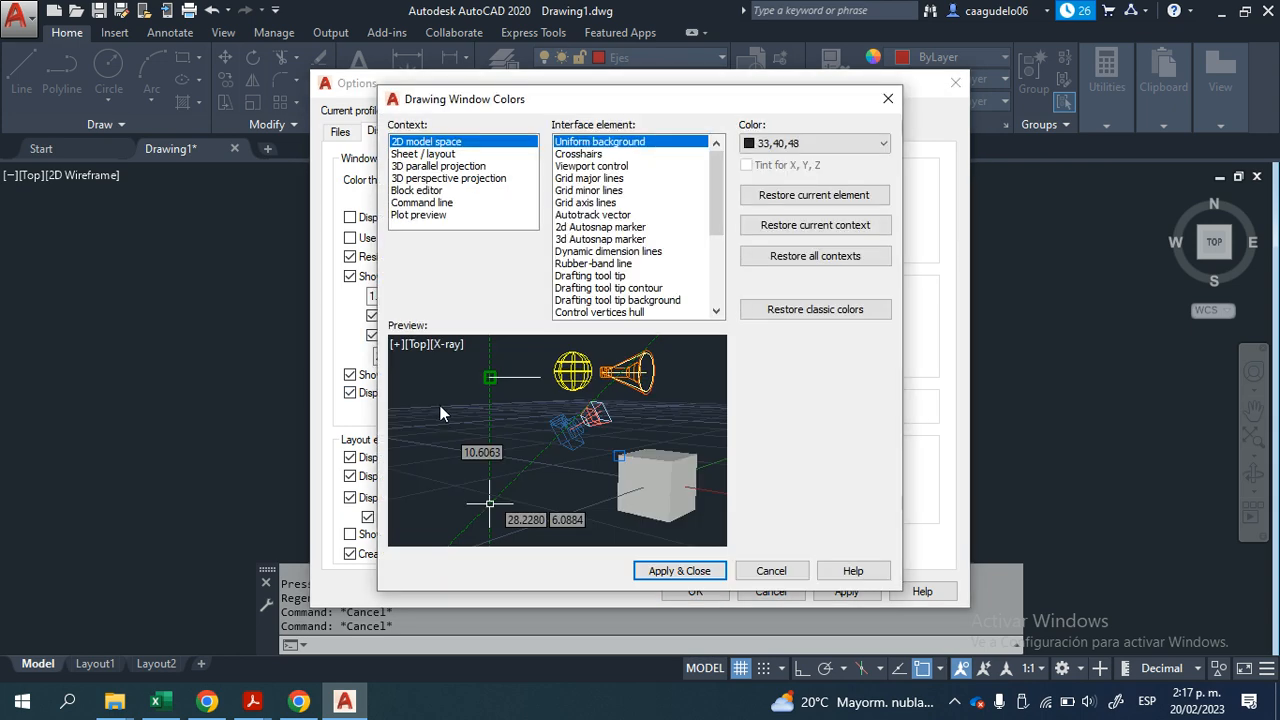
click(430, 145)
click(820, 143)
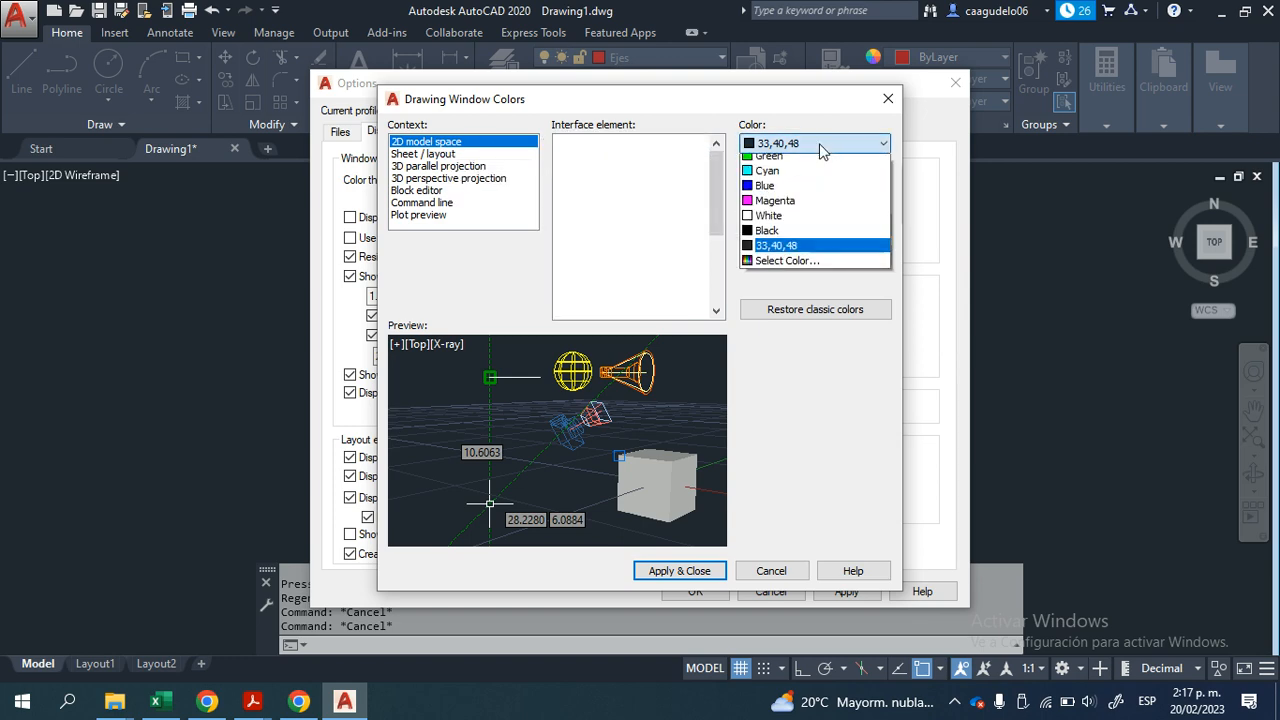
click(785, 252)
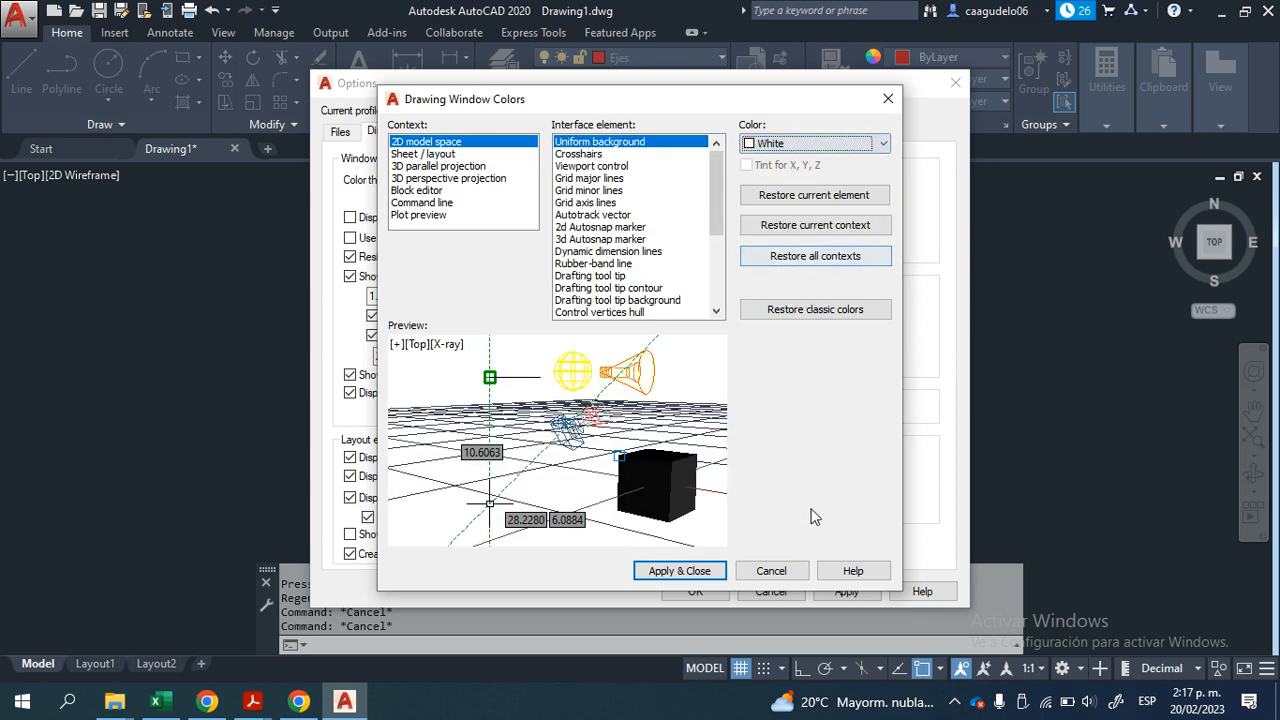
click(690, 571)
click(846, 591)
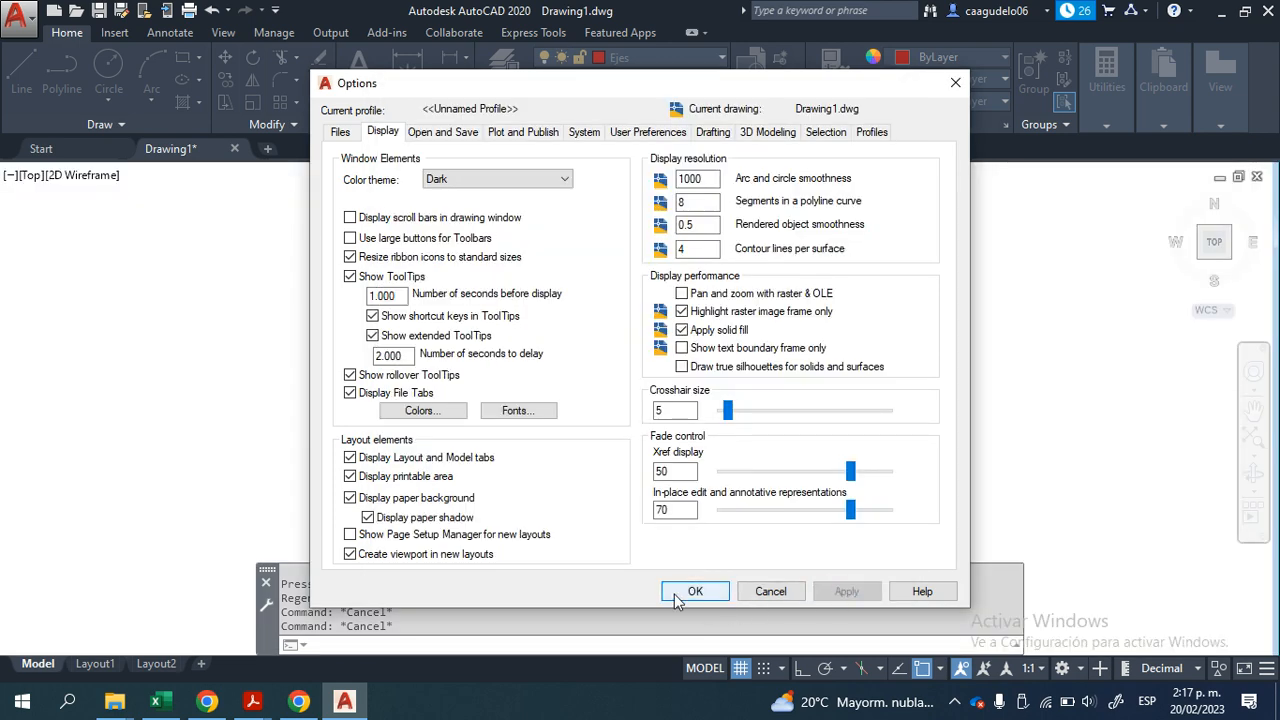
click(692, 591)
scroll(616, 391, down, 1)
scroll(595, 426, up, 1)
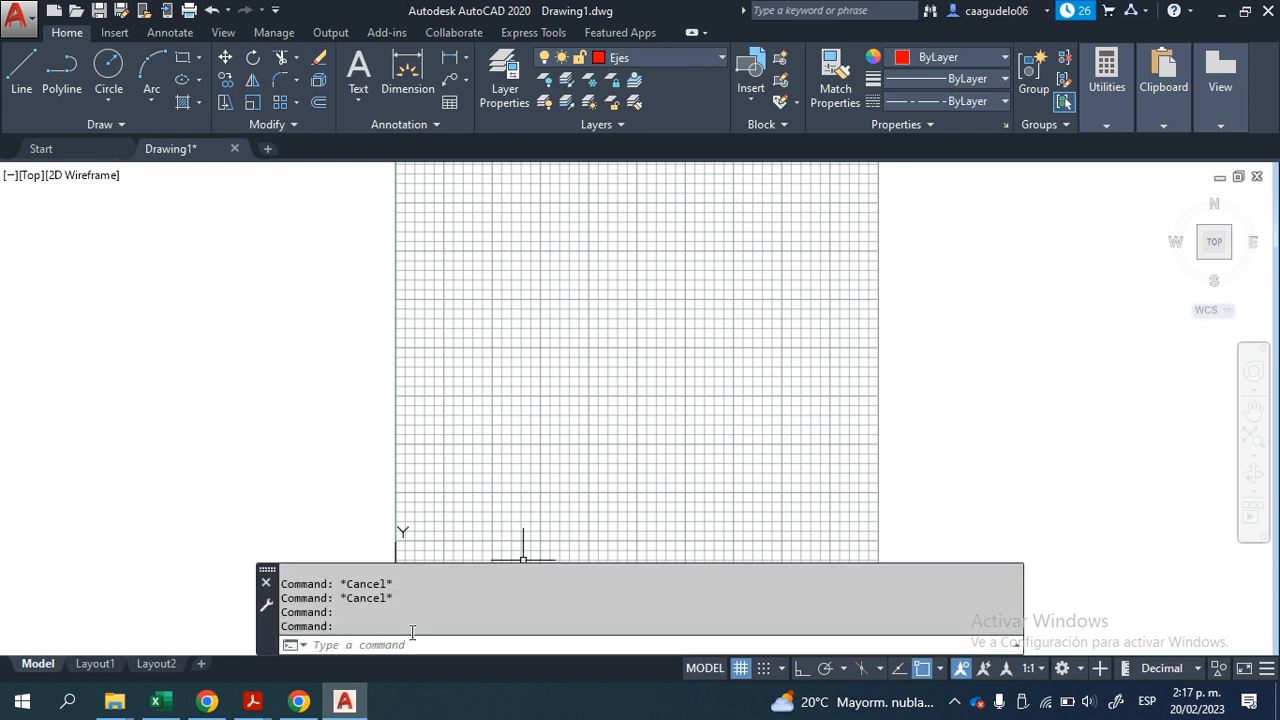
click(297, 703)
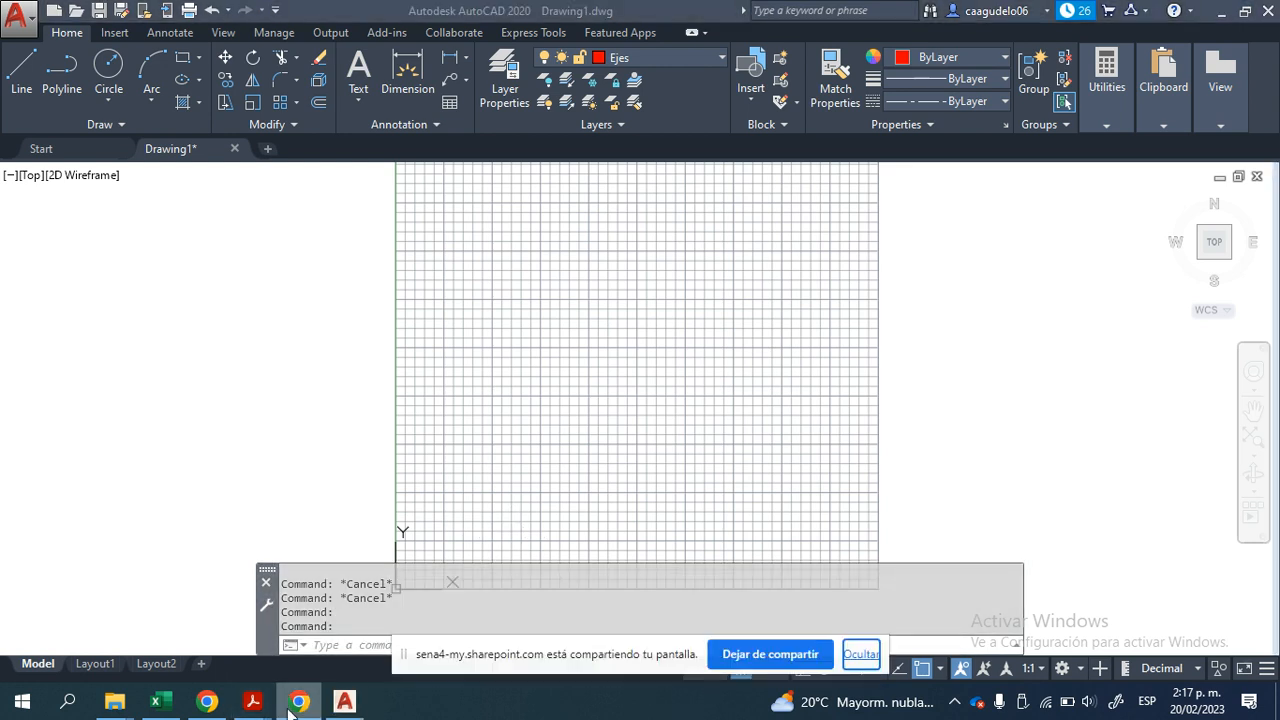
click(207, 703)
click(344, 703)
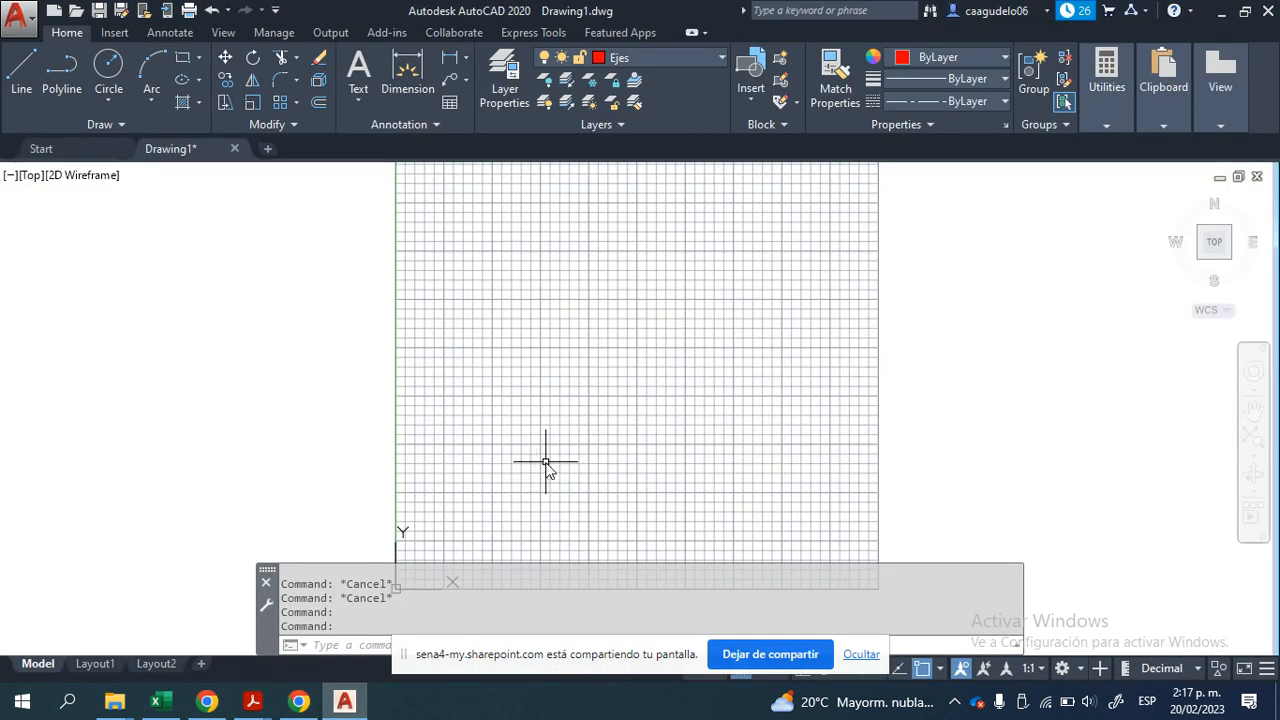
middle_drag(543, 457, 549, 401)
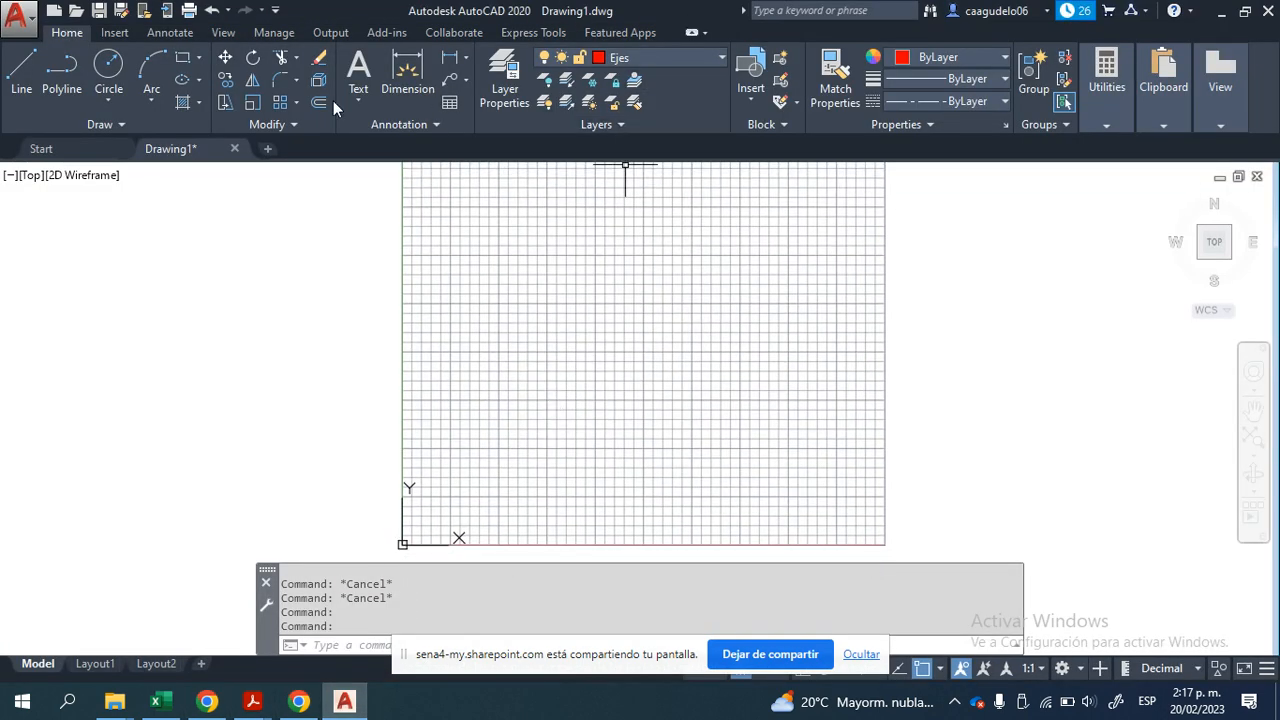
middle_drag(286, 240, 281, 280)
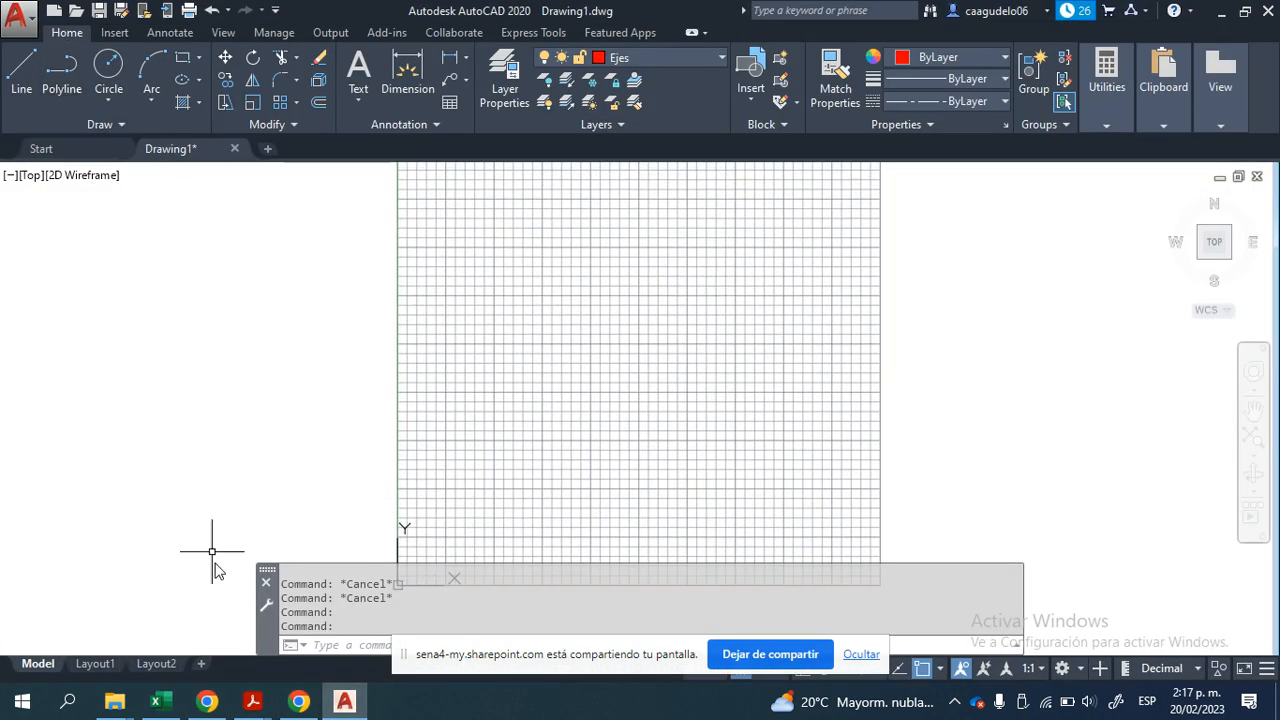
Step: Examine the ring exercise's dimensions and axes on page 3 of Ejercicios Actividad 2.pdf and return to AutoCAD
mouse_move(253, 703)
click(497, 605)
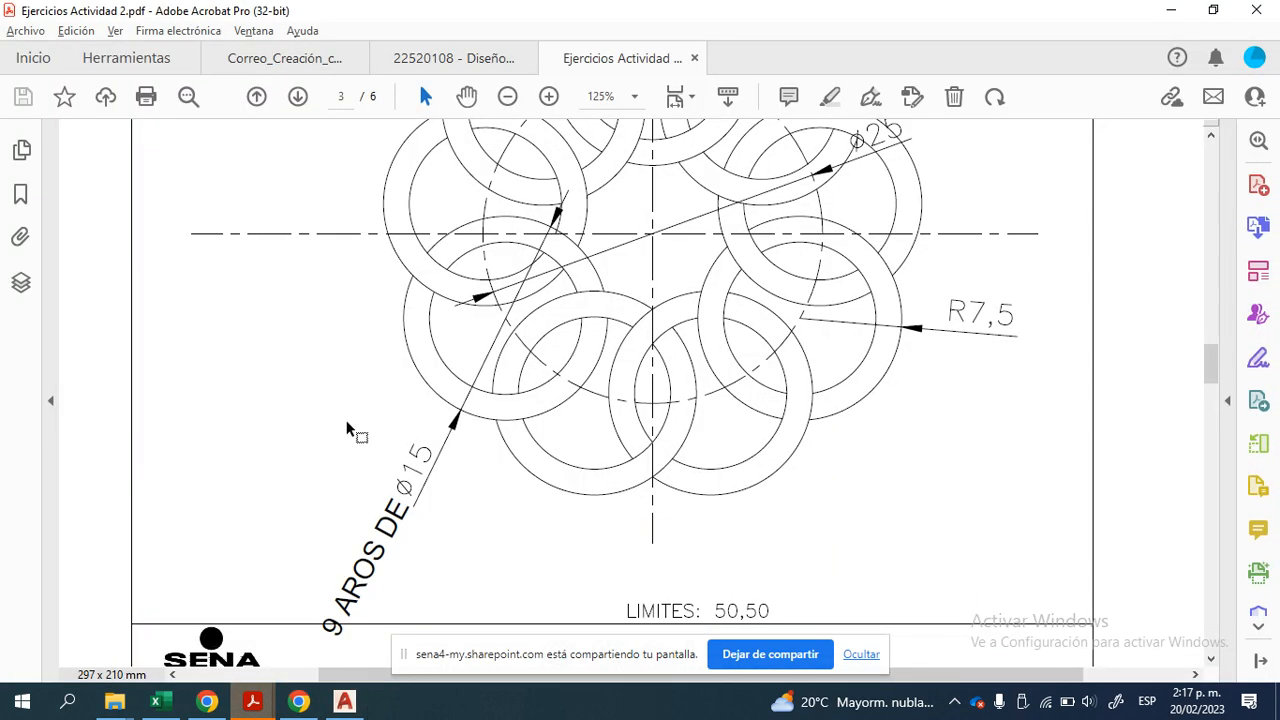
scroll(398, 330, up, 2)
scroll(398, 330, up, 1)
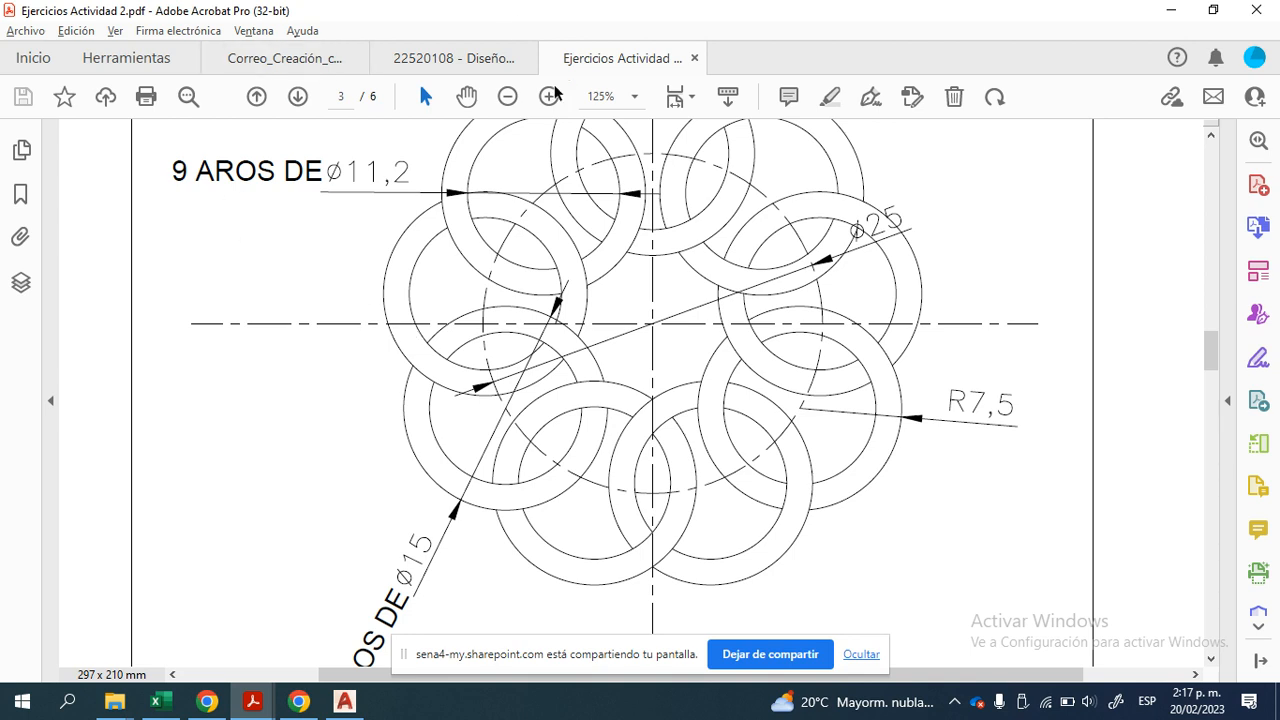
click(507, 97)
scroll(686, 549, up, 2)
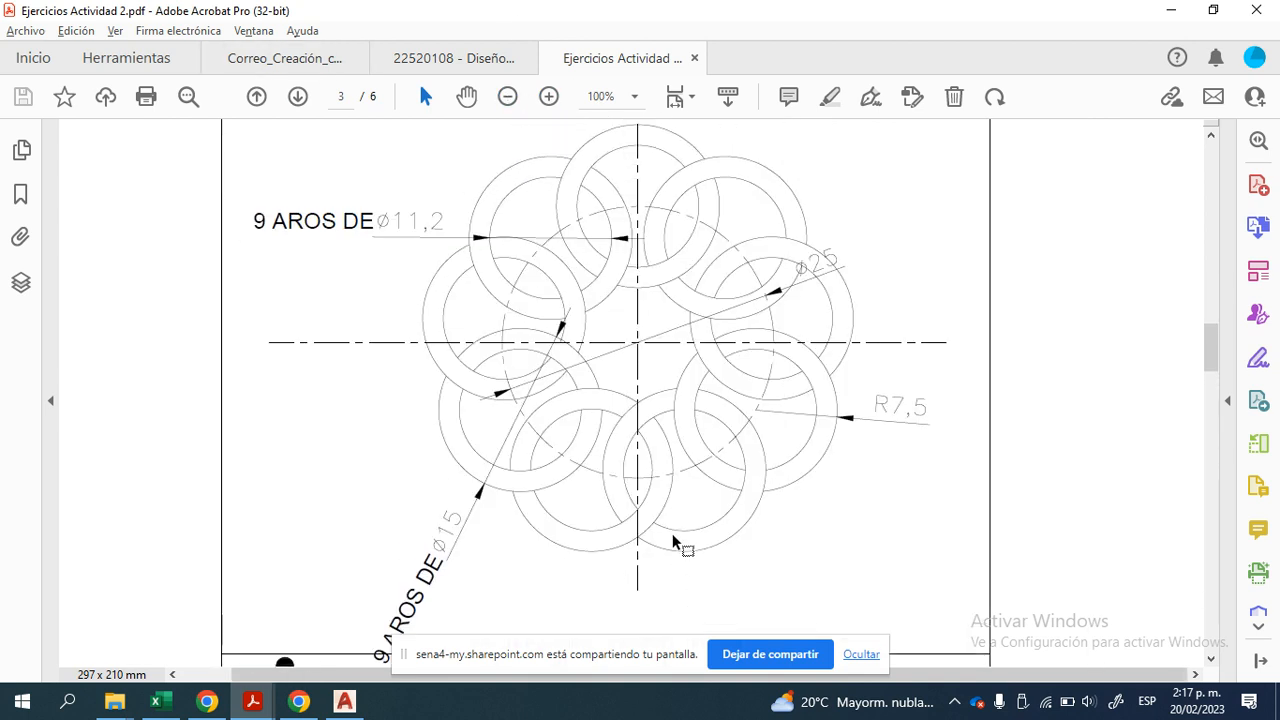
click(344, 701)
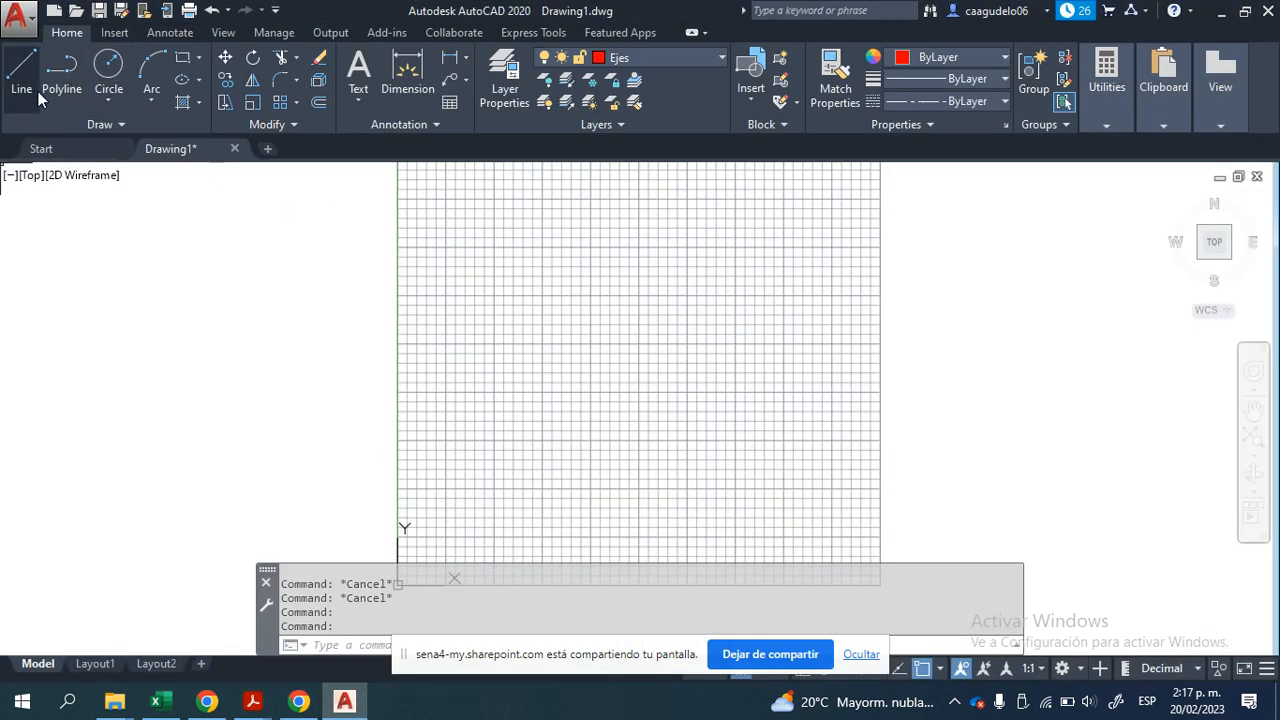
Step: Draw the horizontal axis on the Ejes layer as a line starting at 0,25 with length 50 and angle 0°
click(650, 57)
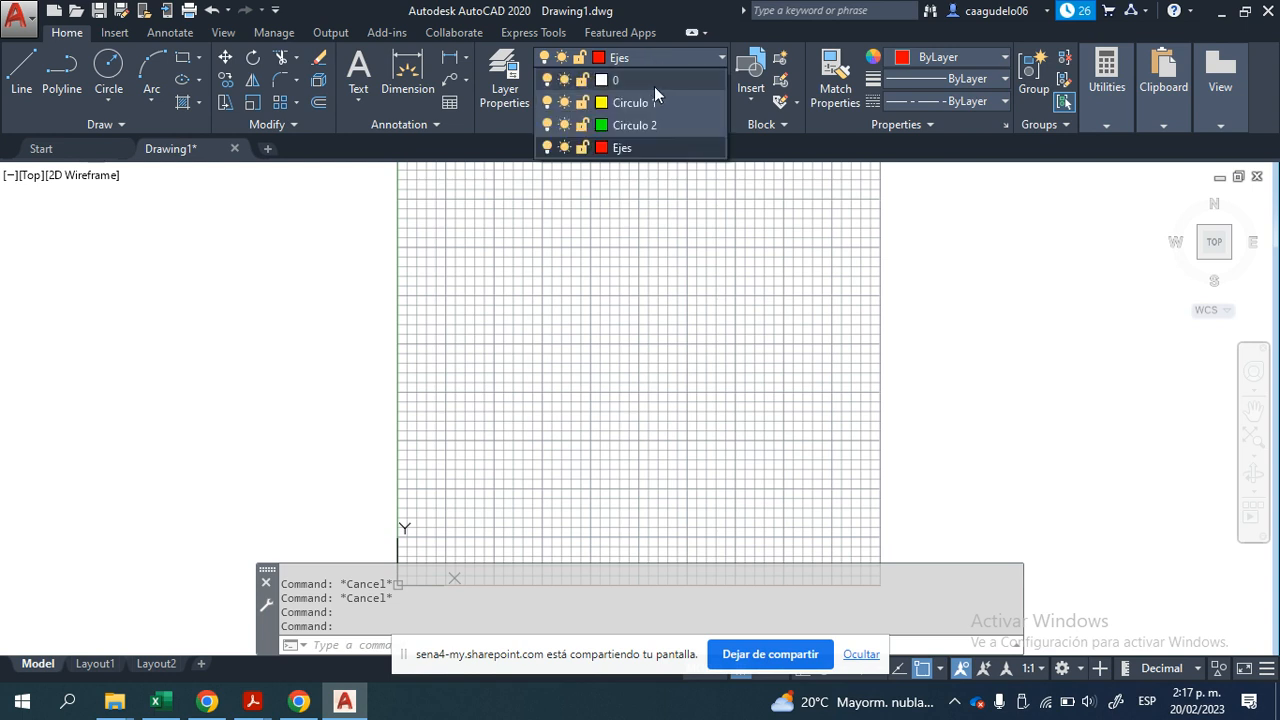
click(21, 68)
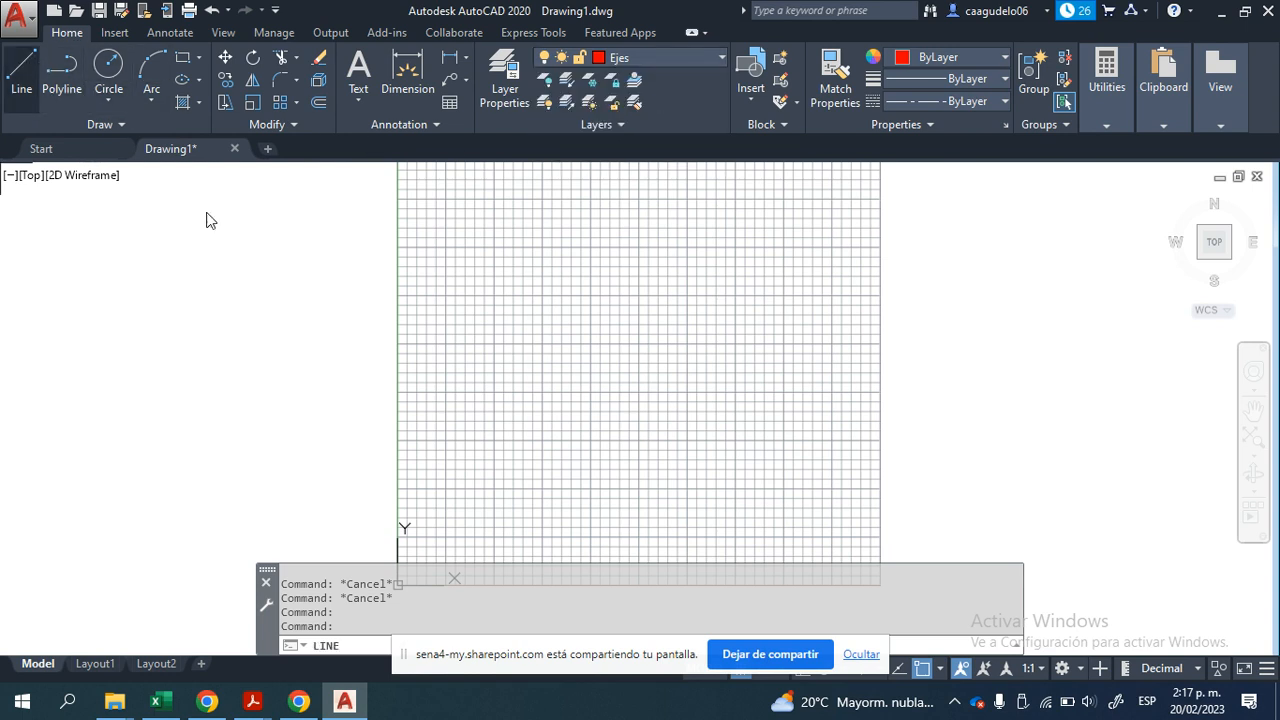
text(0)
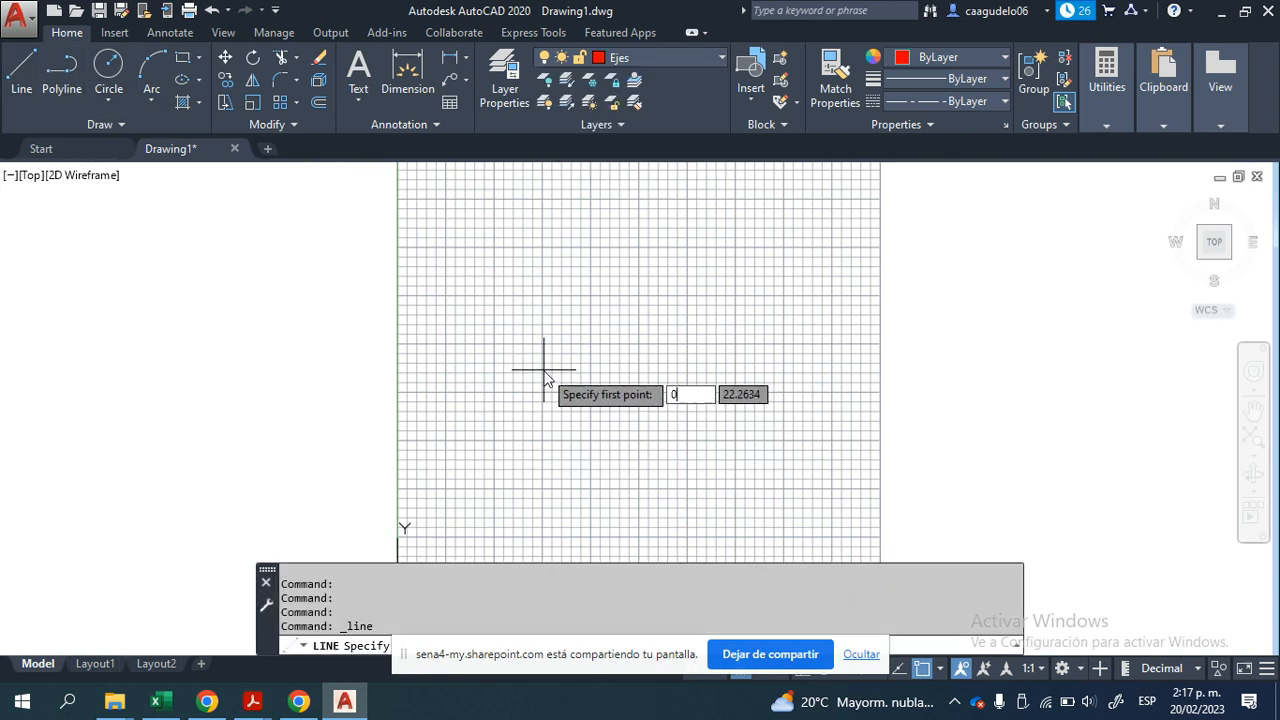
key(Tab)
text(25)
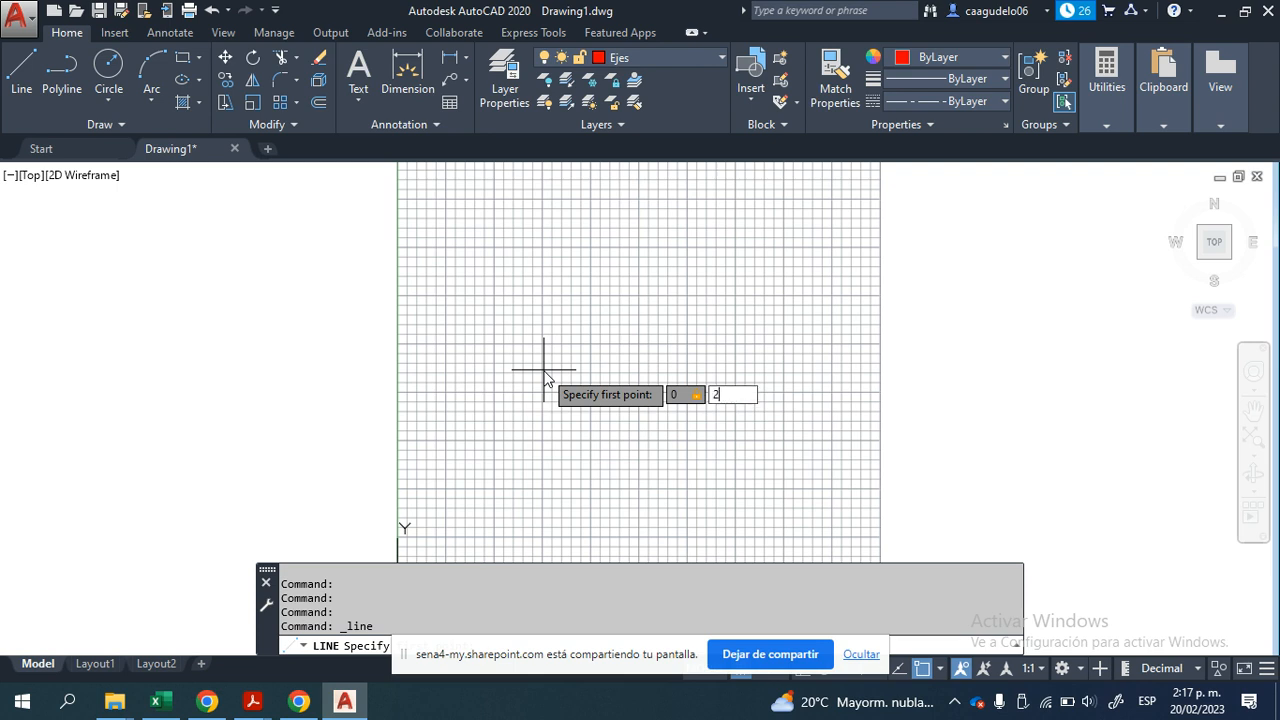
key(Return)
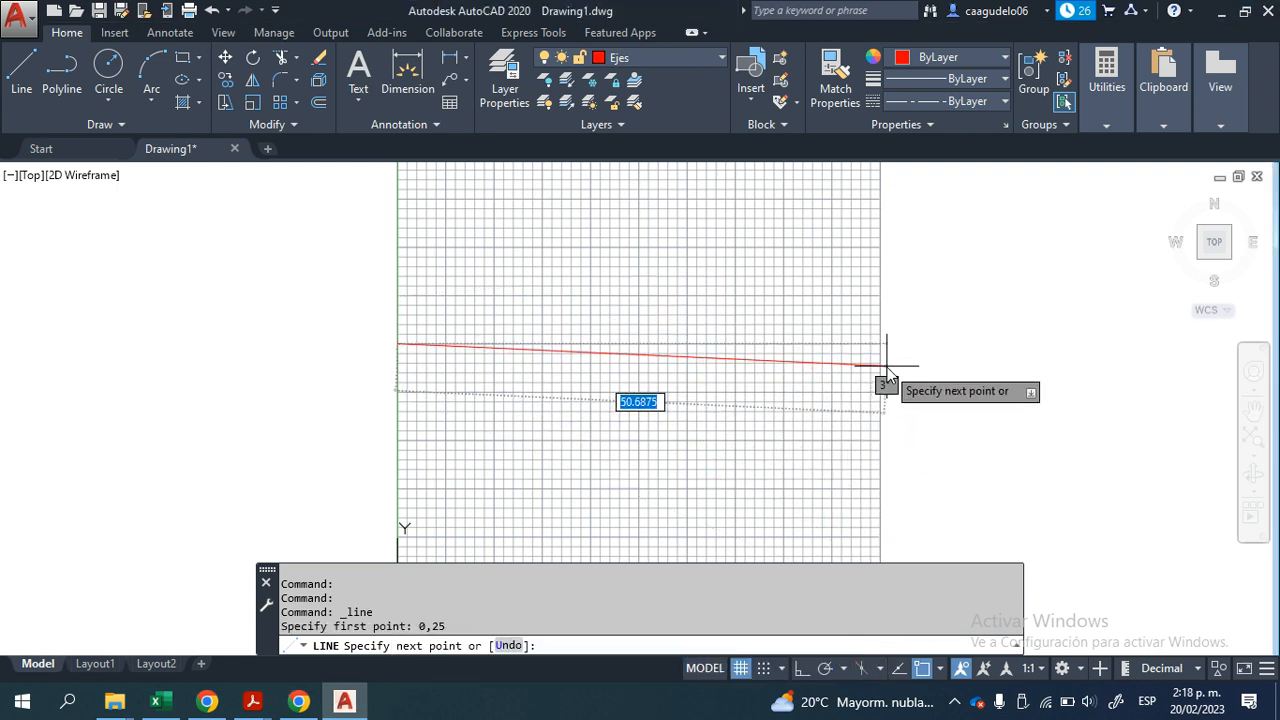
text(50)
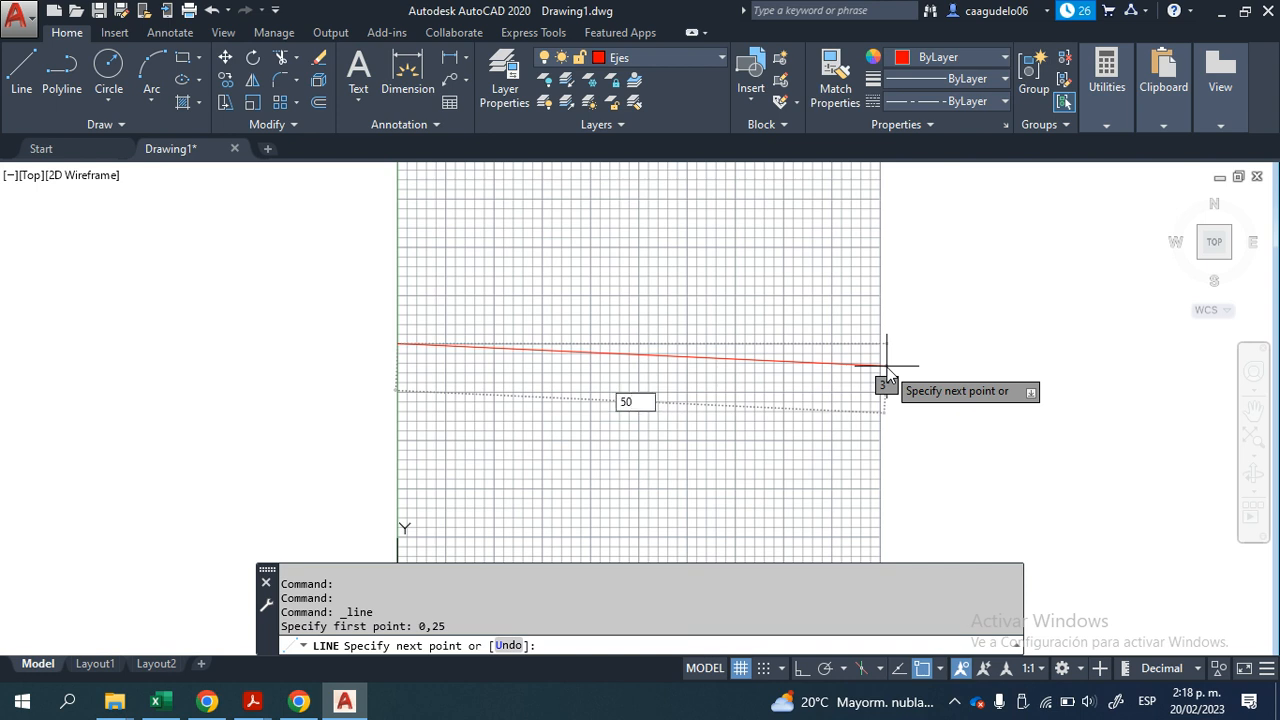
key(Tab)
text(0)
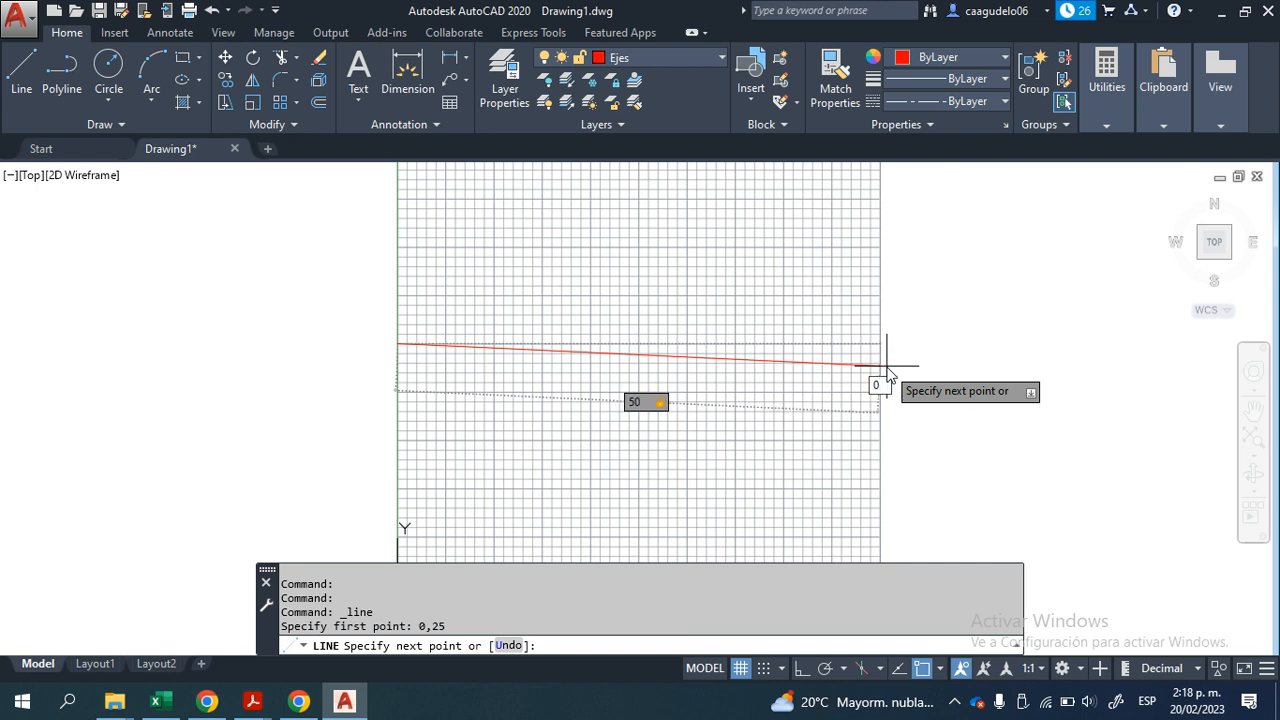
key(Return)
key(Return)
scroll(790, 378, down, 2)
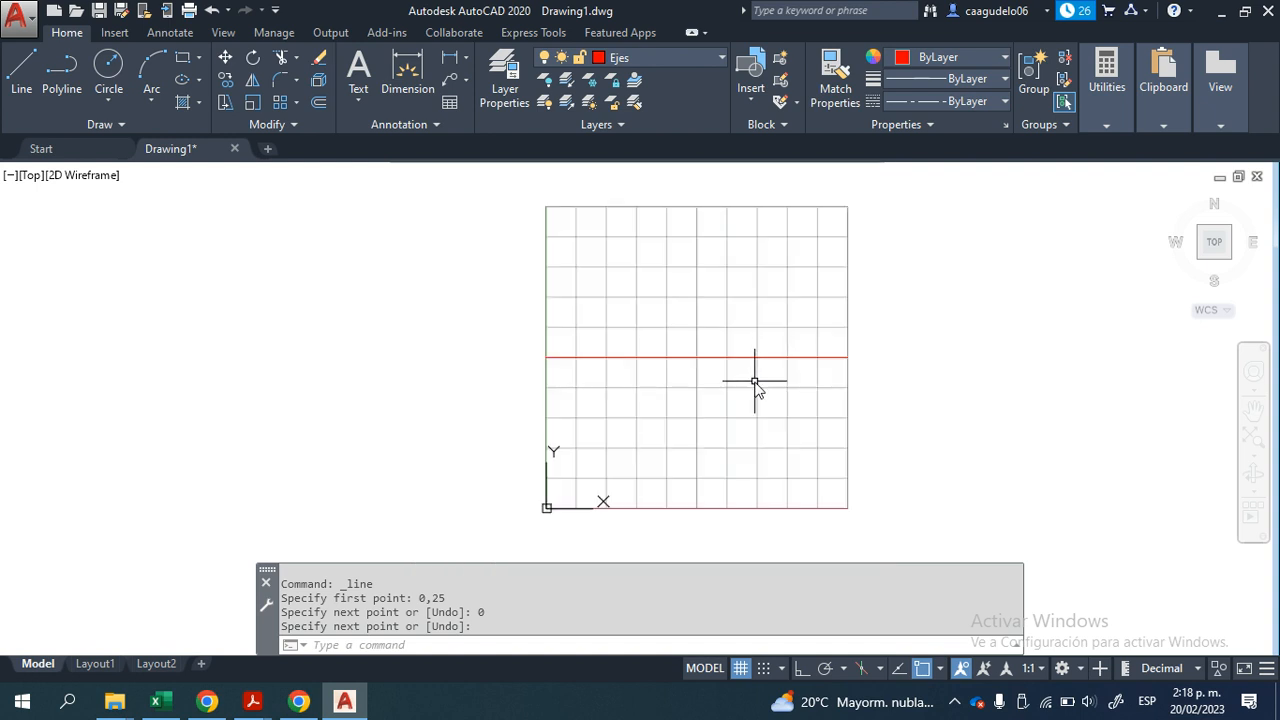
middle_drag(755, 382, 666, 405)
click(540, 379)
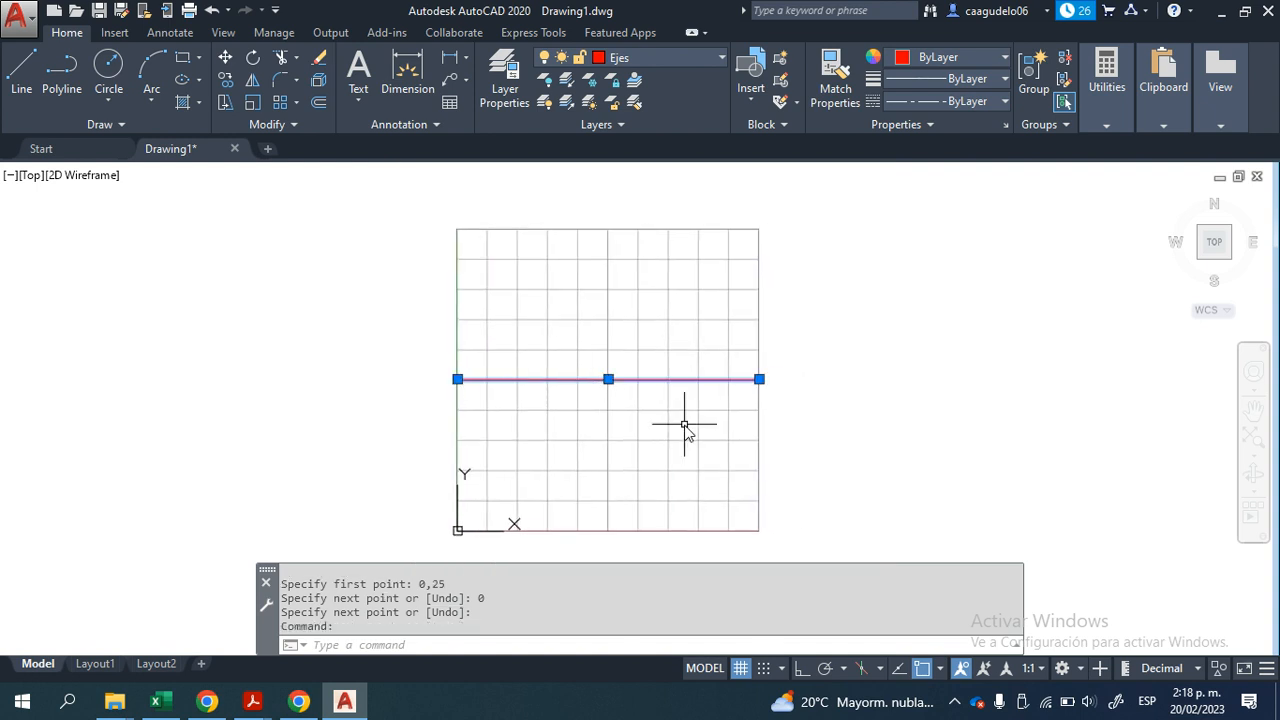
key(Escape)
key(Escape)
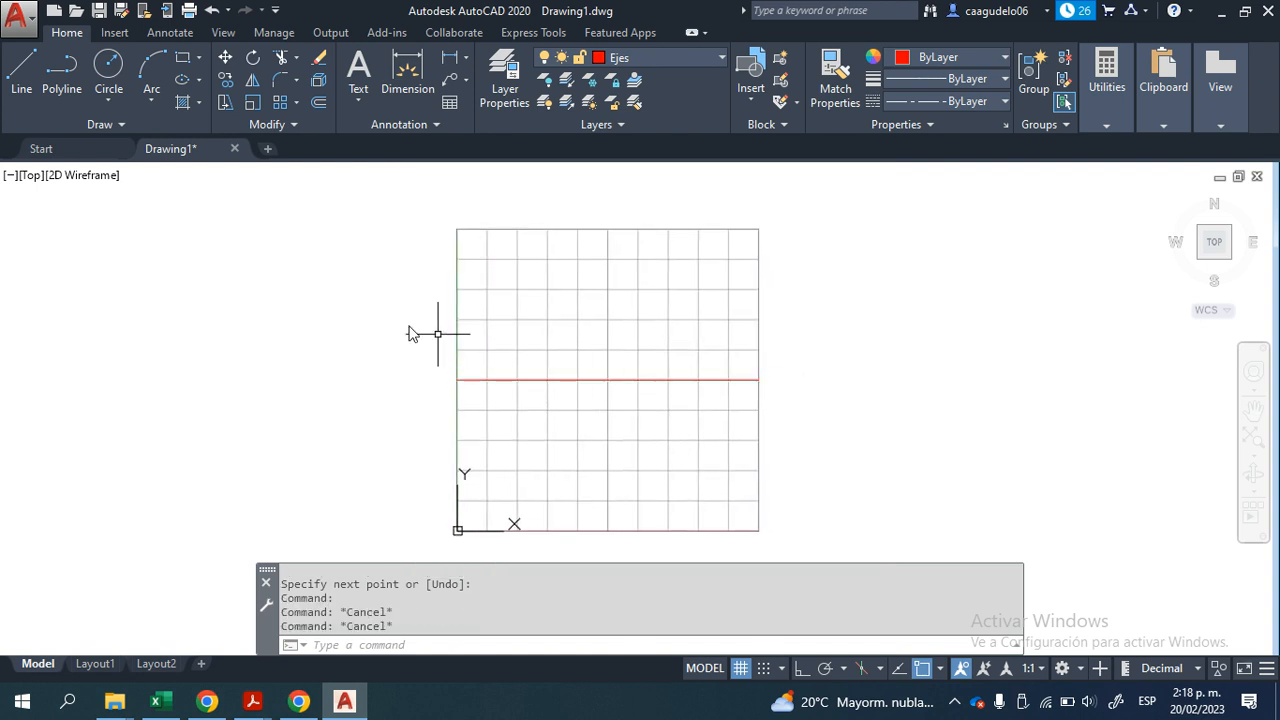
Step: Draw the vertical axis as a line starting at 25,0 with length 50 and angle 90°
click(21, 70)
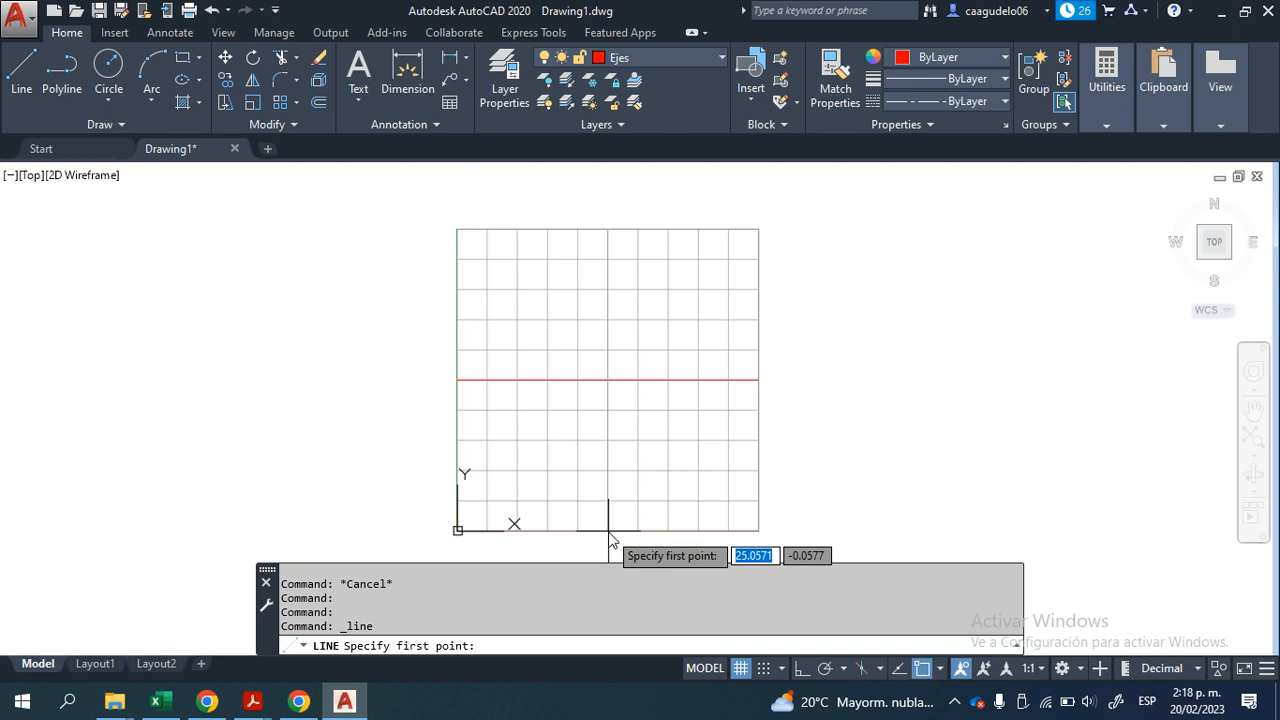
text(25)
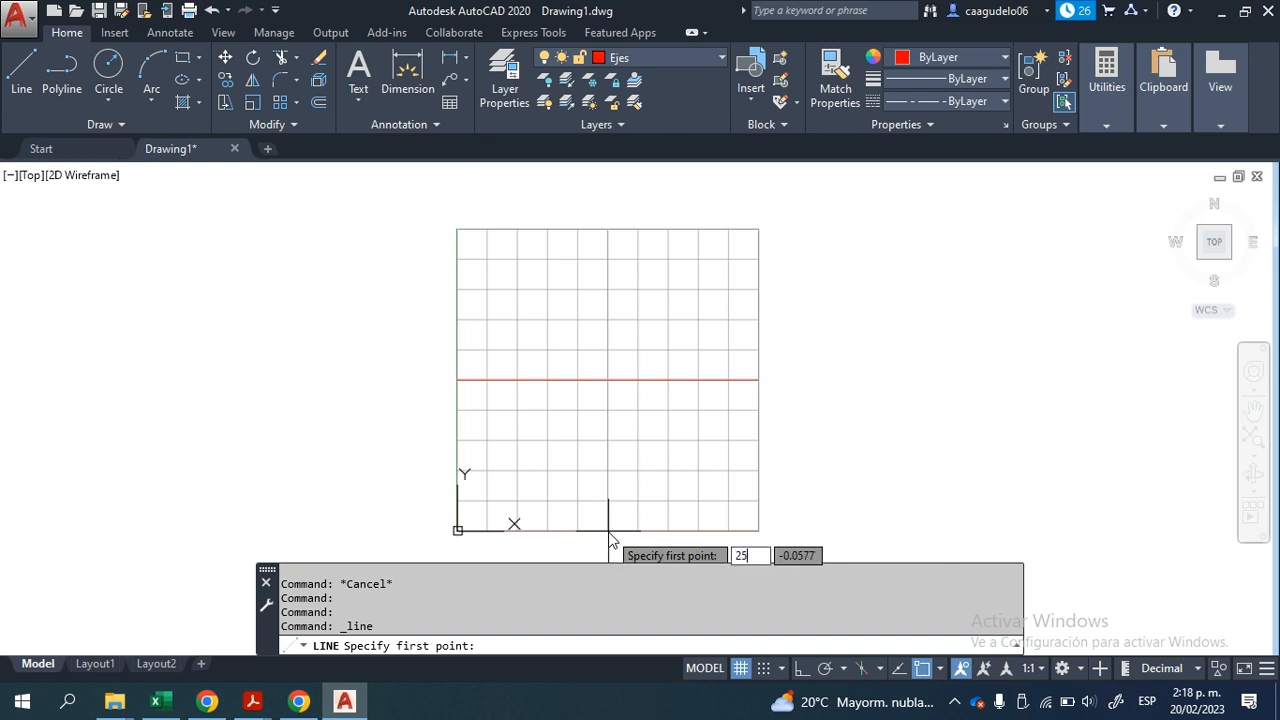
key(Tab)
text(0)
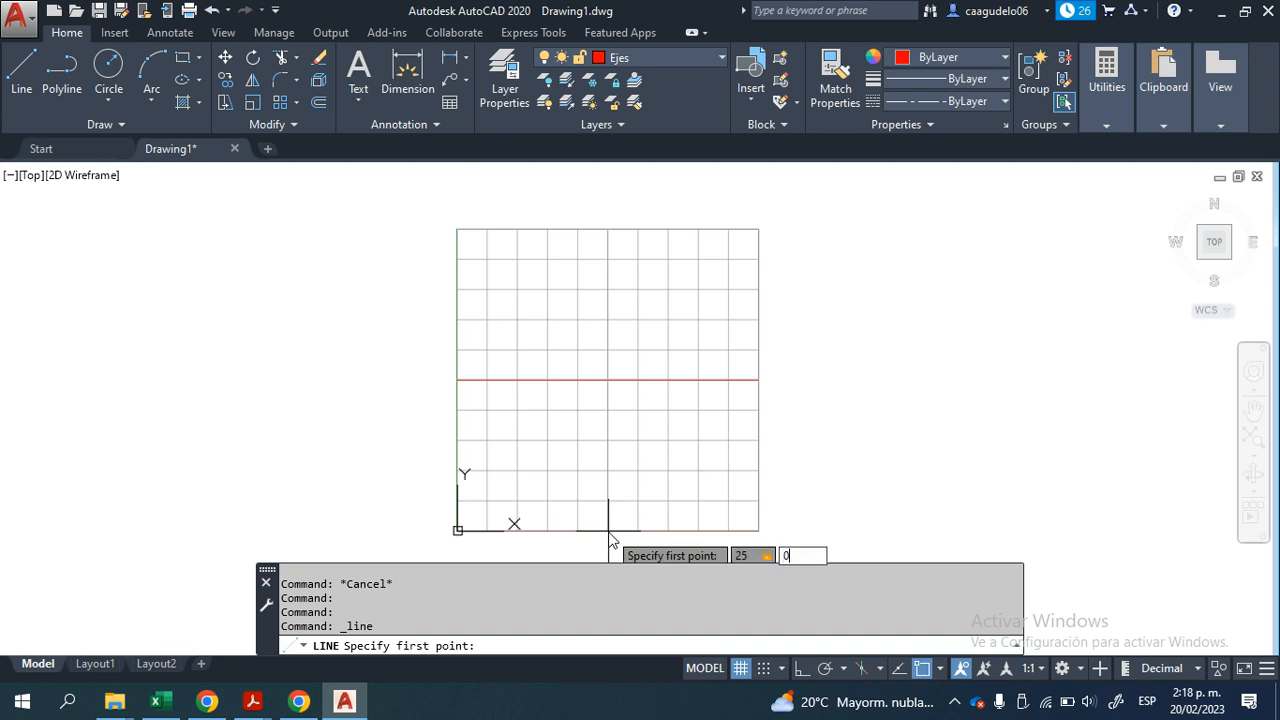
key(Return)
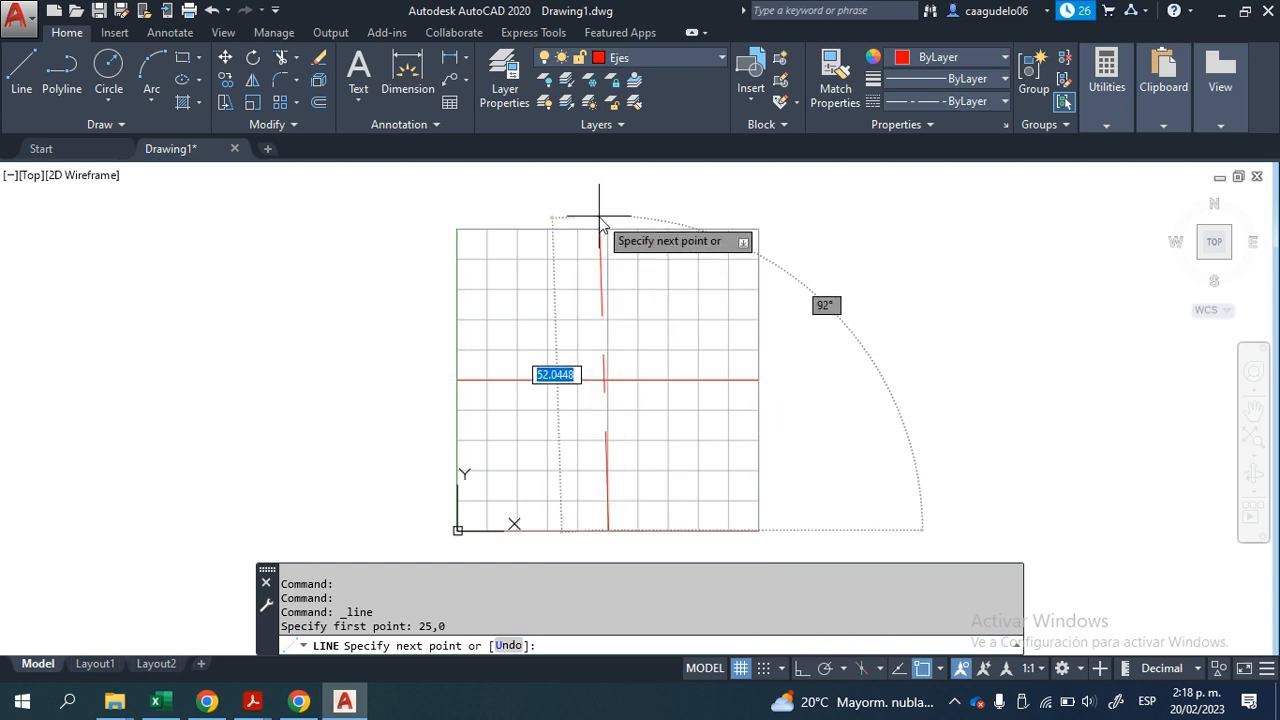
text(50)
key(Tab)
text(90)
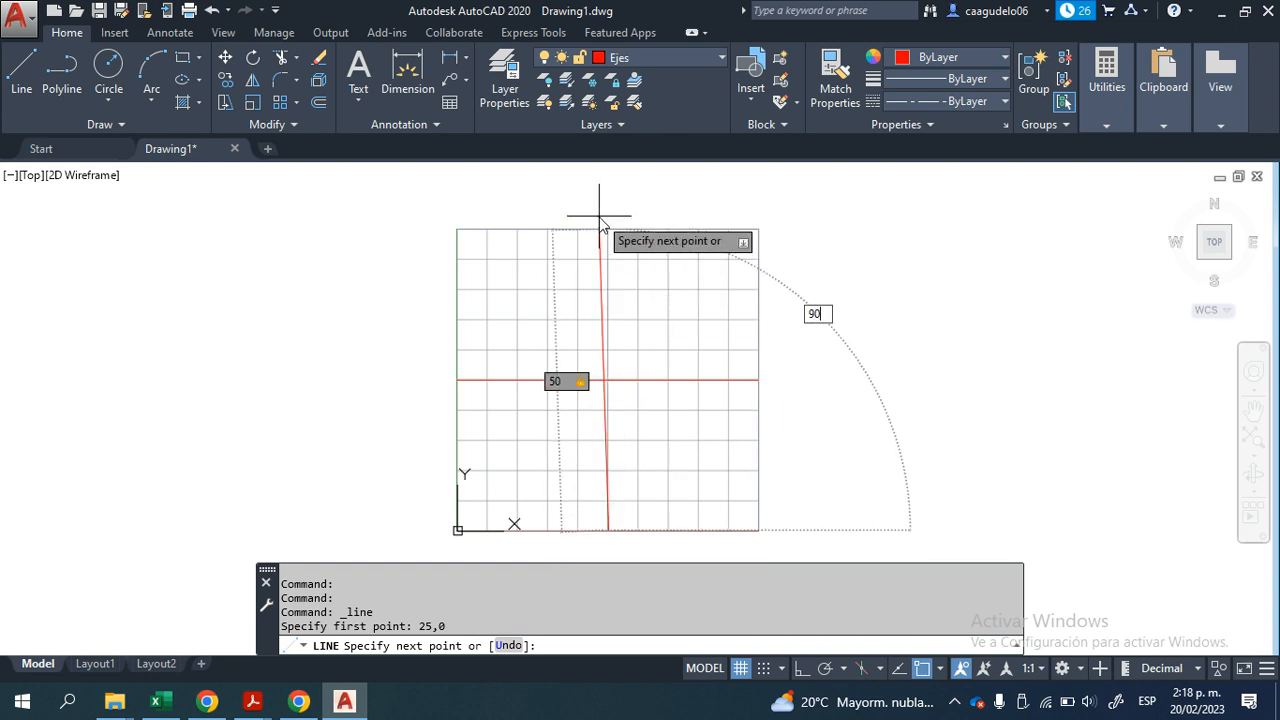
key(Return)
key(Return)
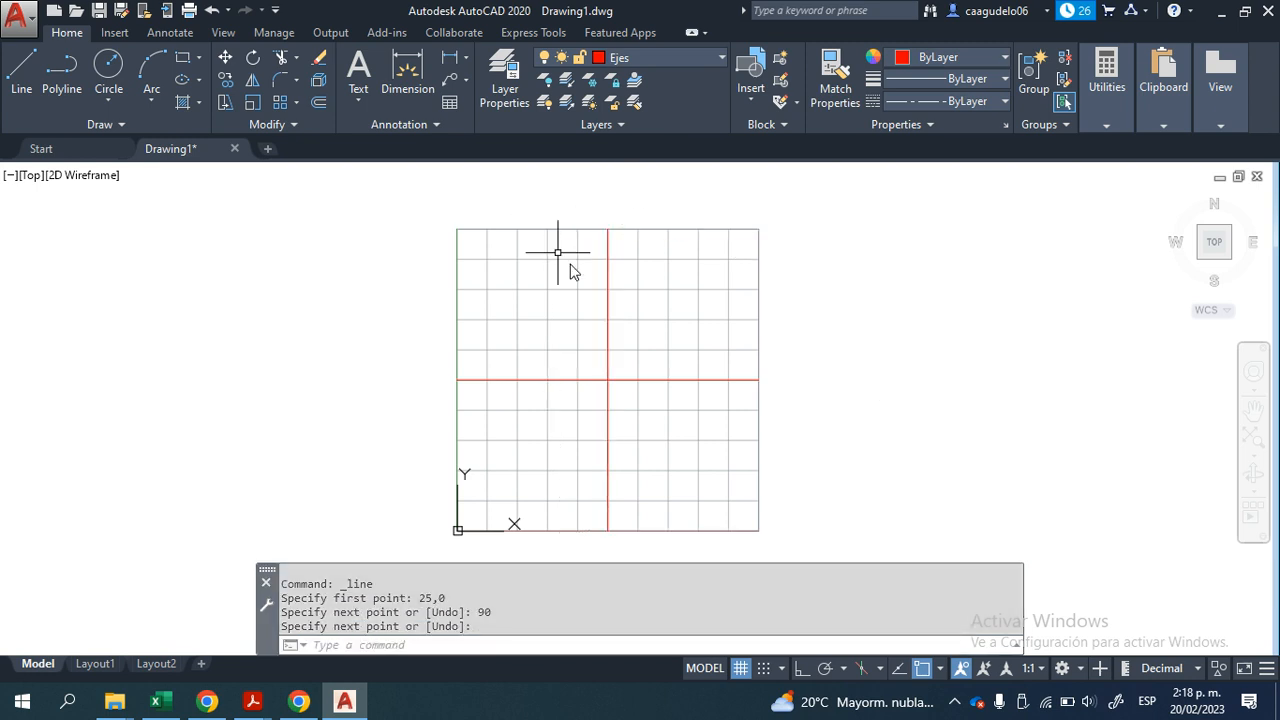
Step: Turn off the grid display so that only the two axes are shown
click(740, 668)
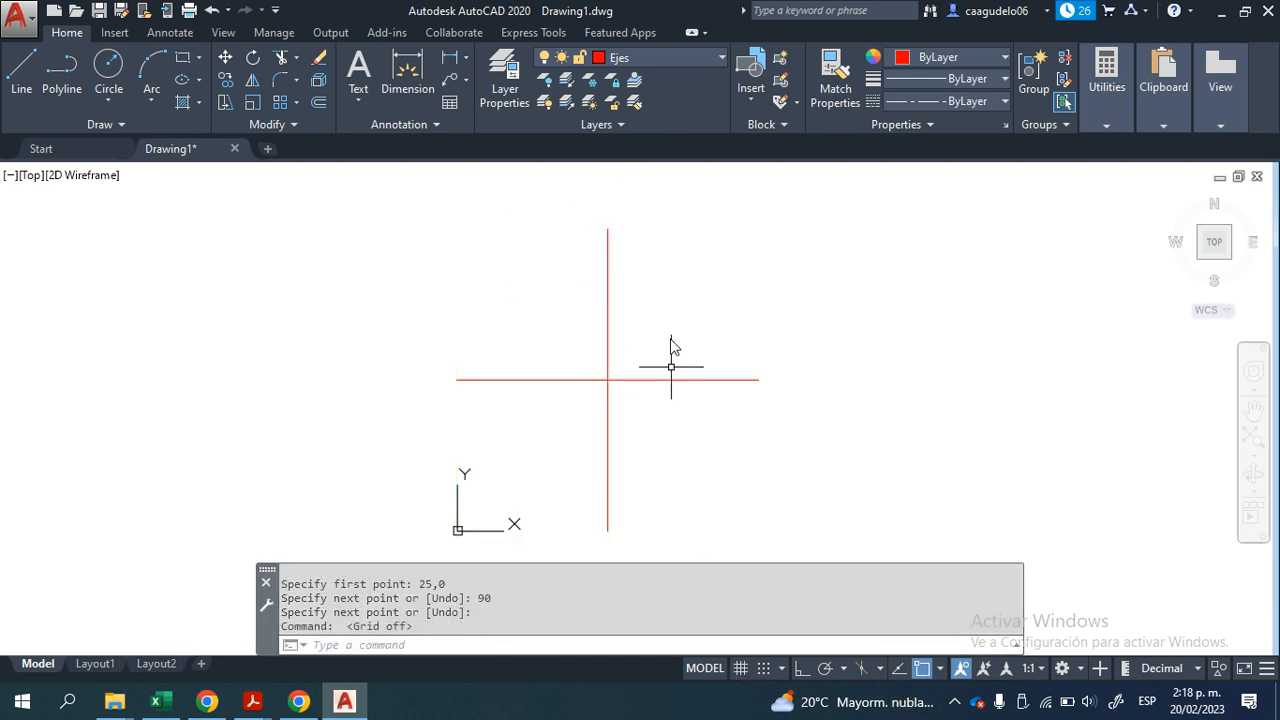
click(738, 668)
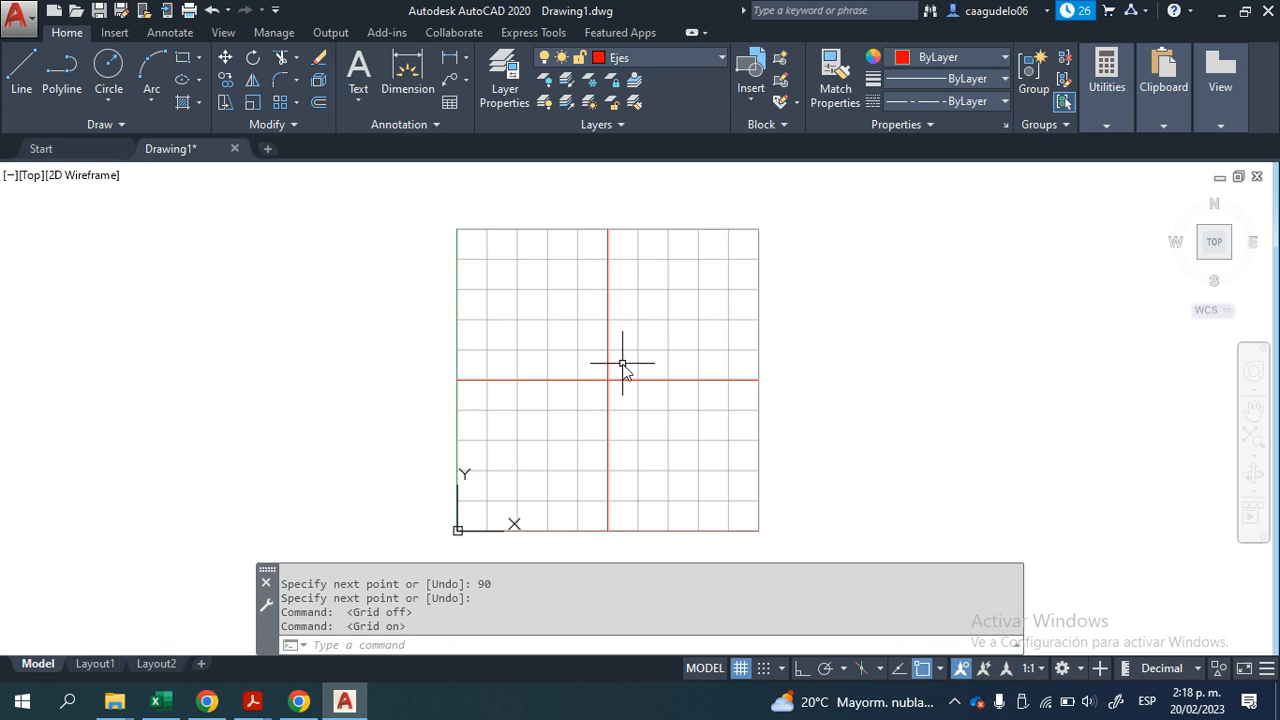
scroll(649, 349, up, 4)
click(740, 668)
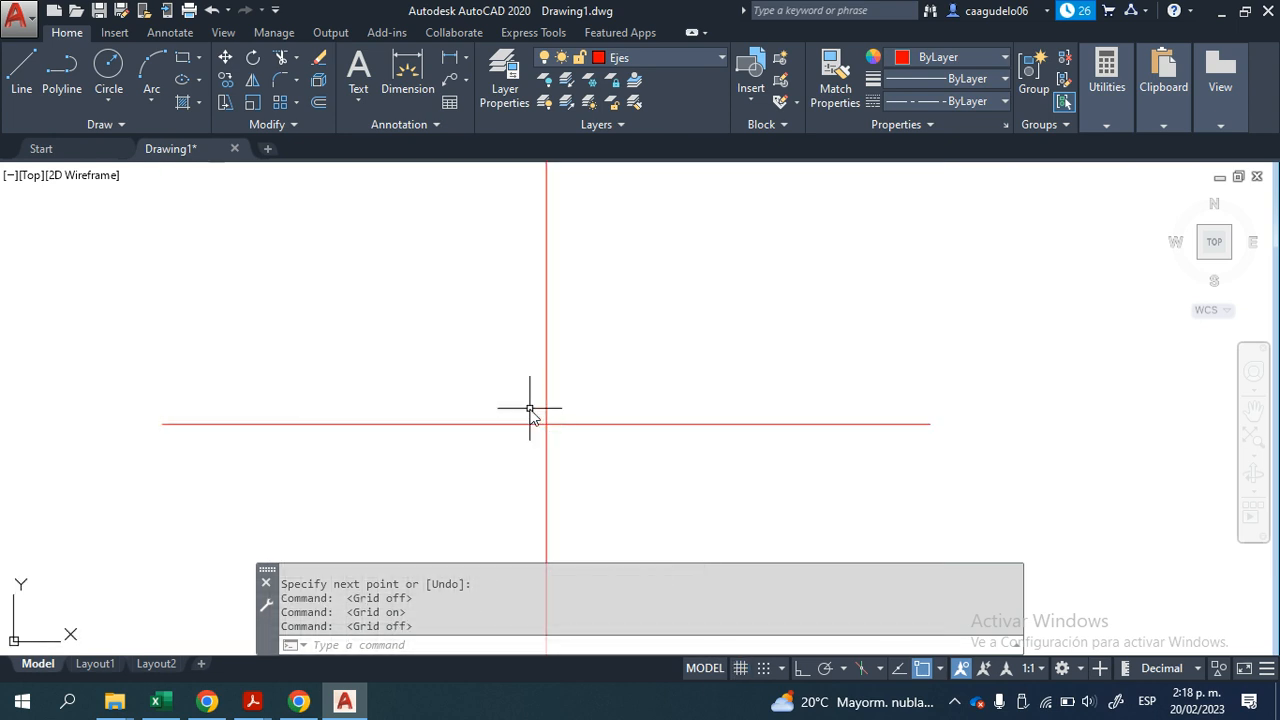
scroll(531, 409, down, 4)
Step: Set the linetype scale factor to 0.2 with the LTSCALE command
mouse_move(600, 416)
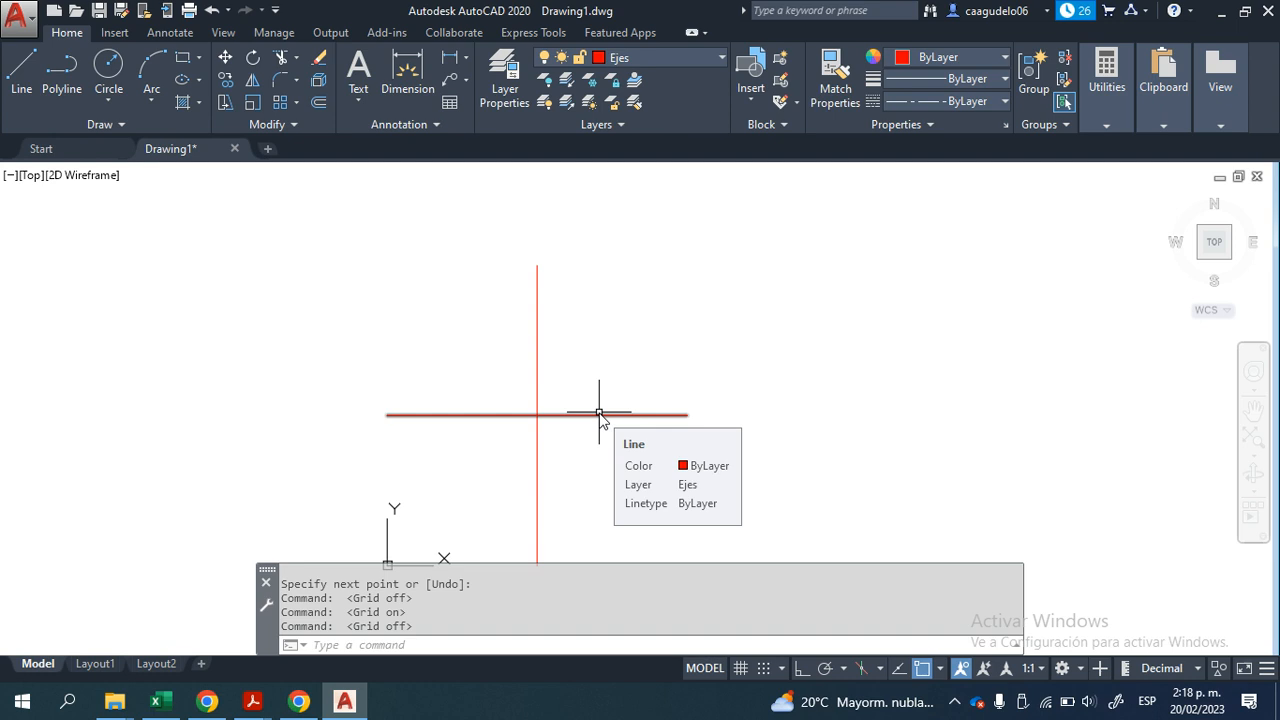
text(_LTSCA)
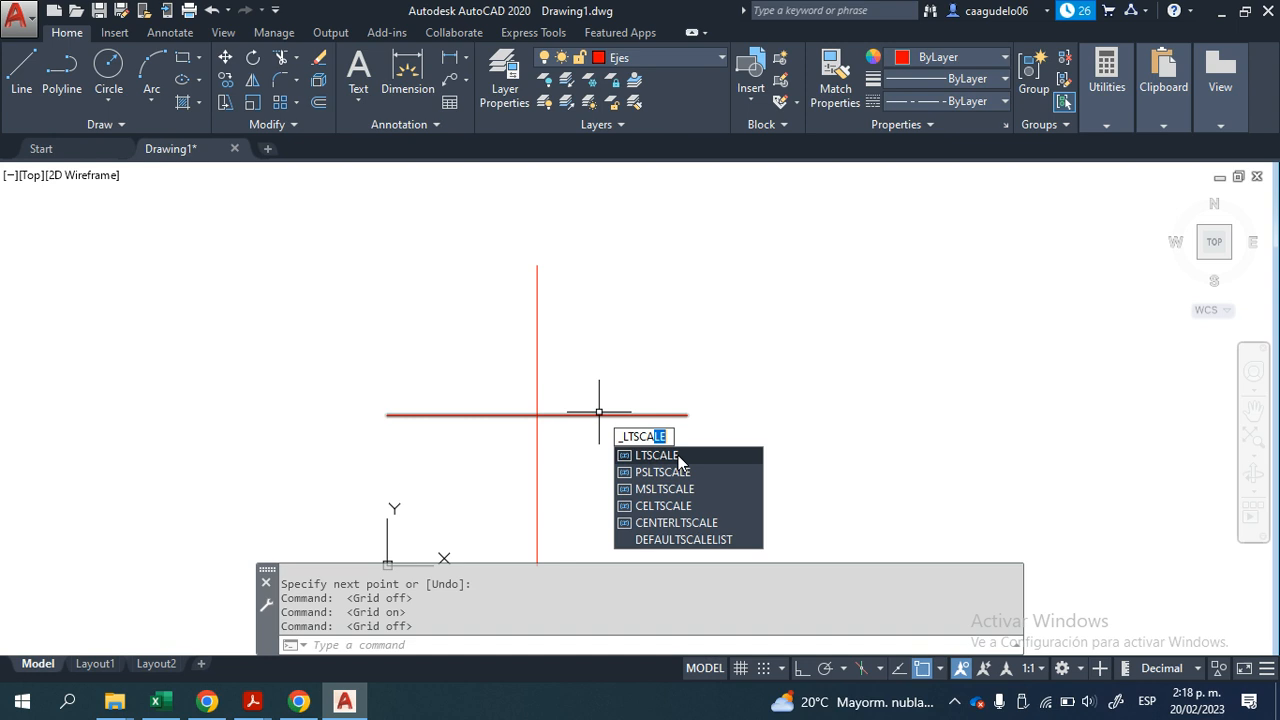
click(627, 437)
click(670, 431)
key(Return)
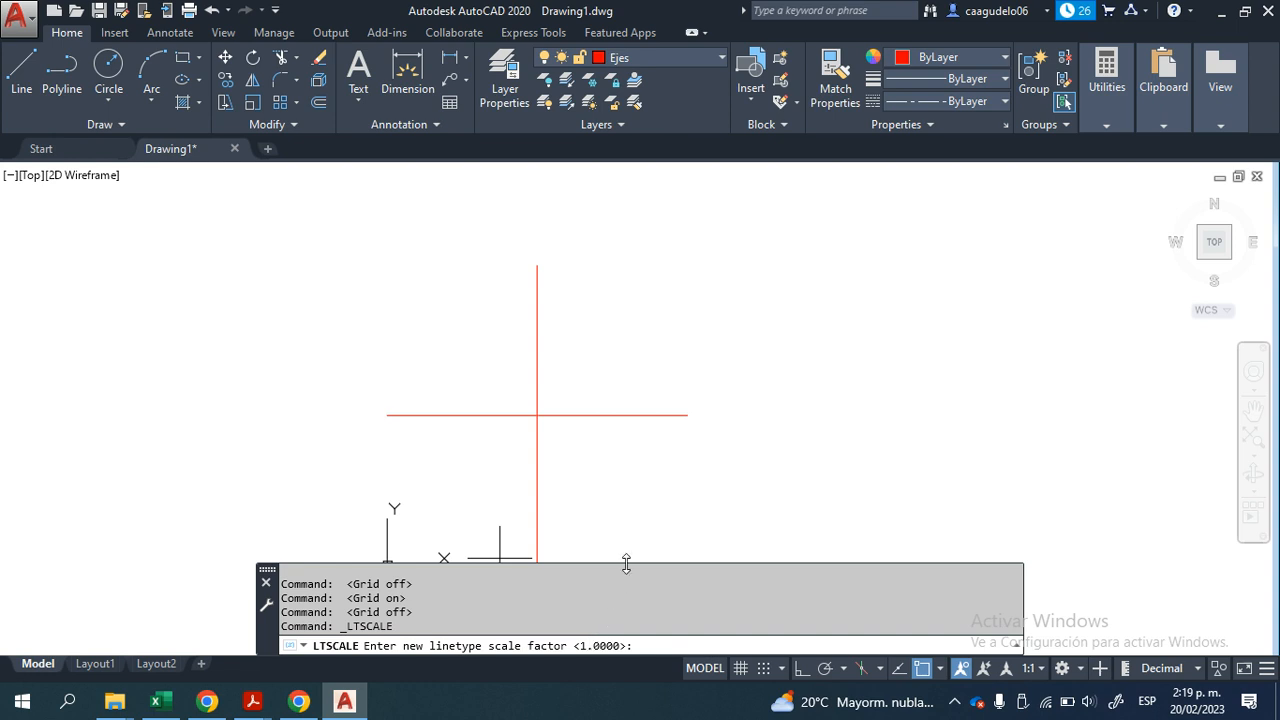
text(0.2)
key(Return)
scroll(560, 382, up, 2)
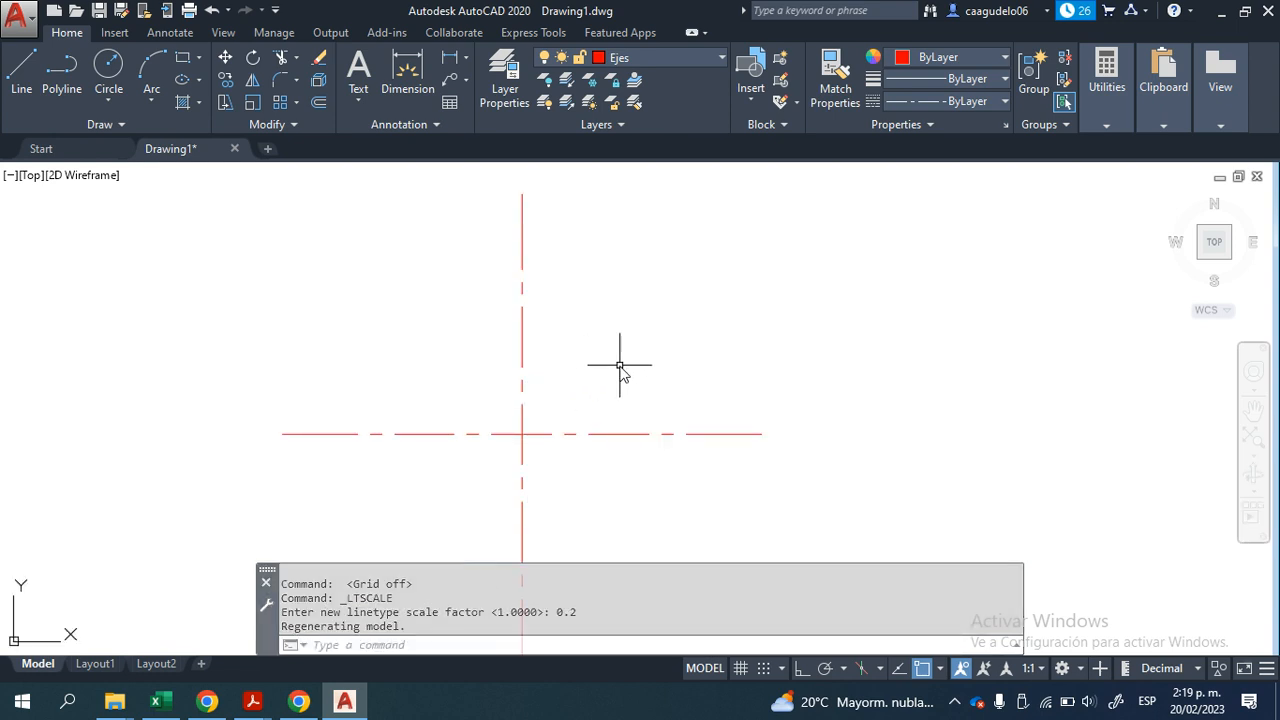
scroll(492, 434, up, 2)
middle_drag(457, 434, 471, 474)
scroll(529, 447, down, 2)
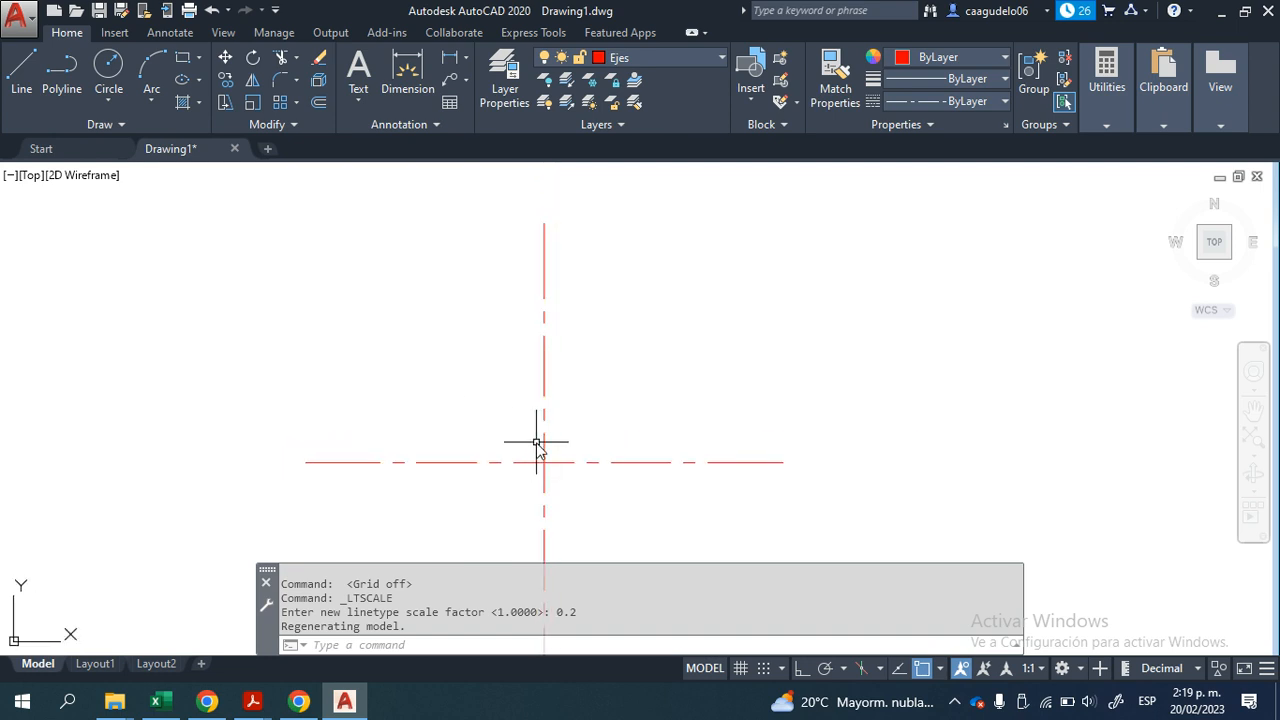
Step: Set the linetype scale factor of the axes to 0.1 with LTSCALE
text(_LTSCa)
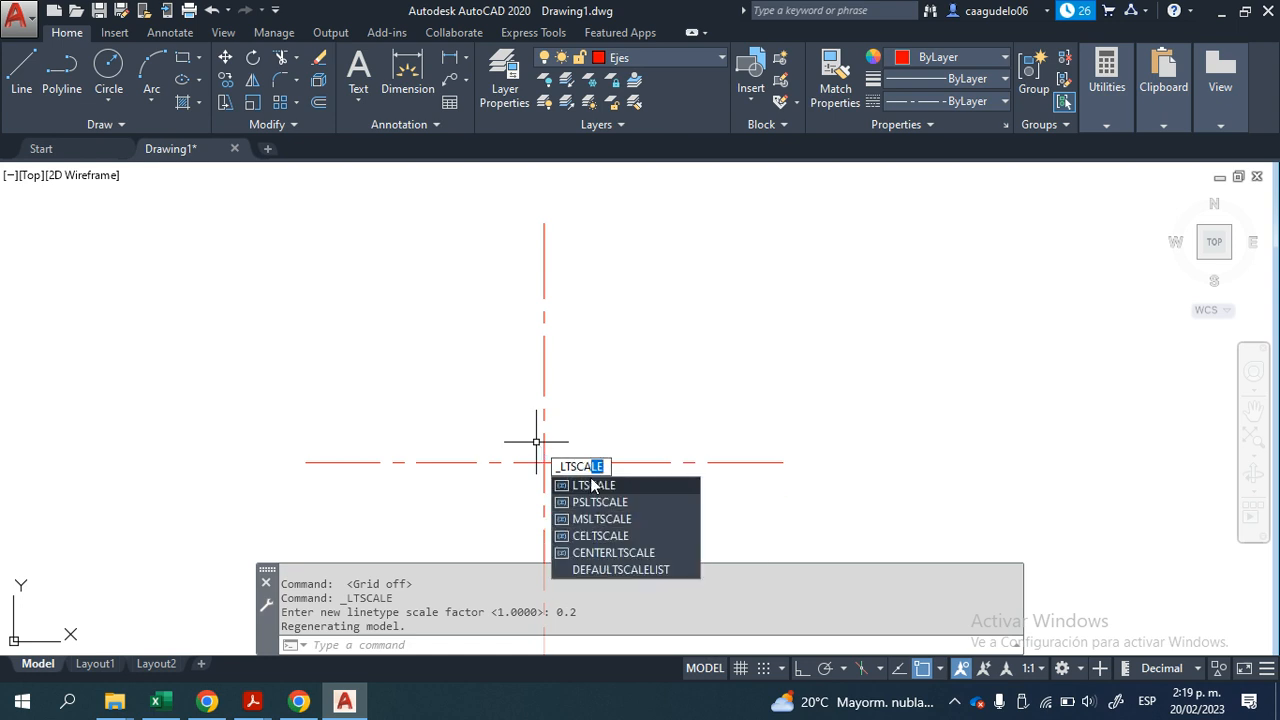
key(Return)
text(0.1)
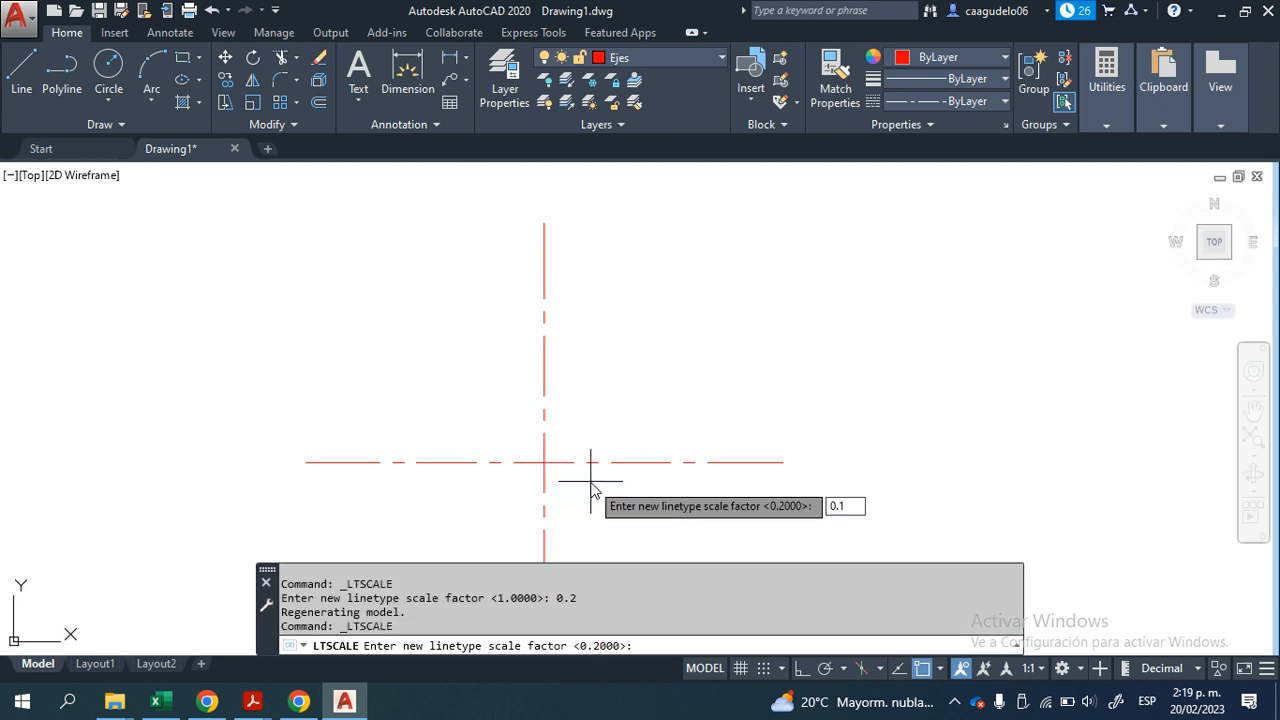
key(Return)
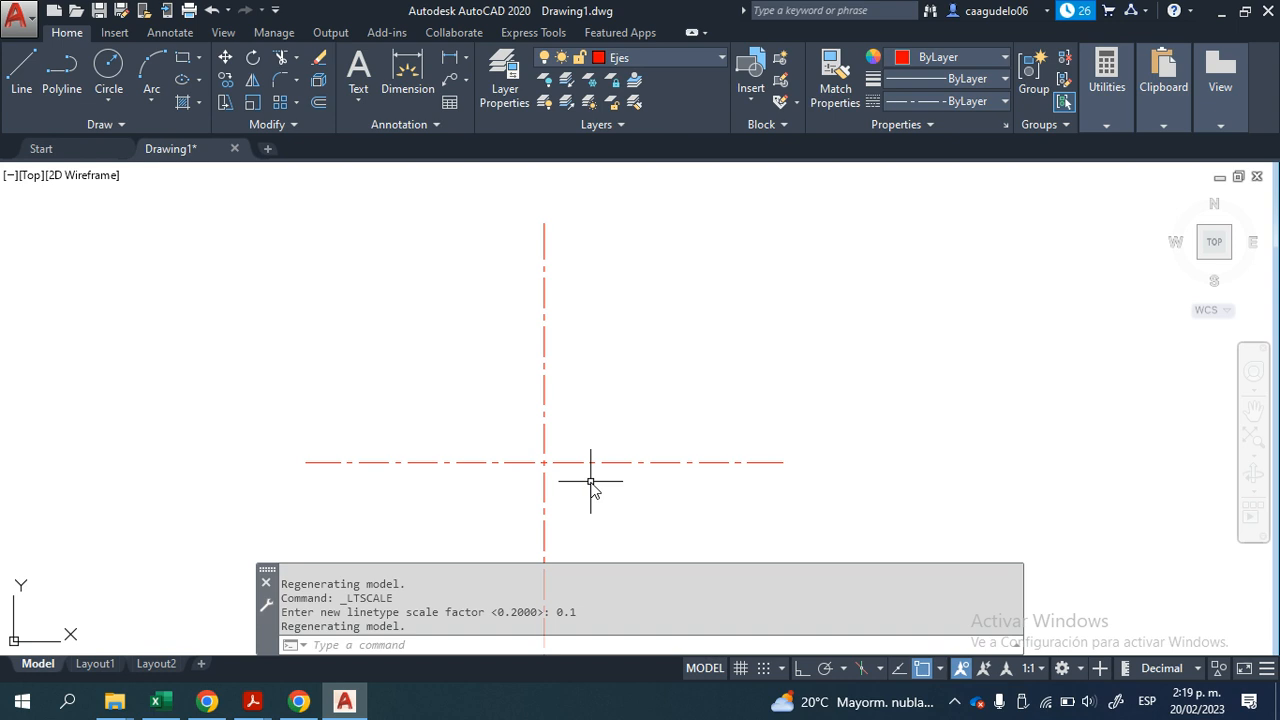
scroll(563, 440, up, 2)
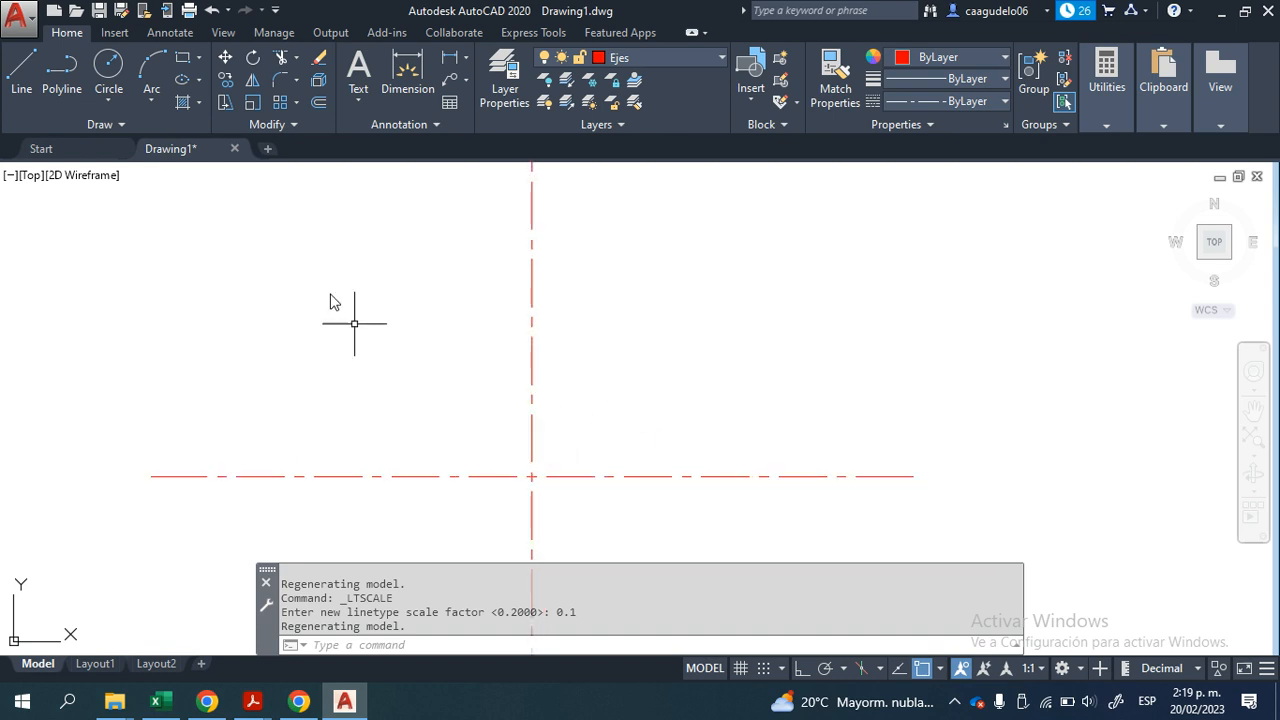
click(115, 104)
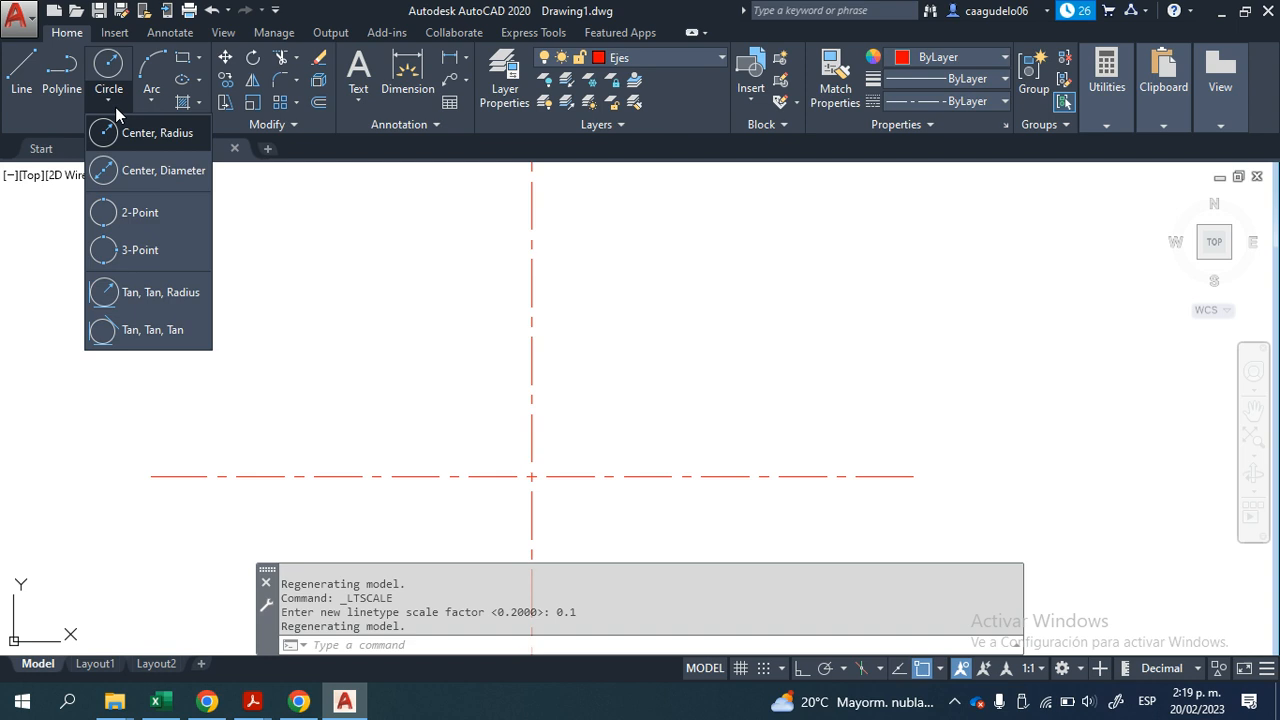
click(115, 107)
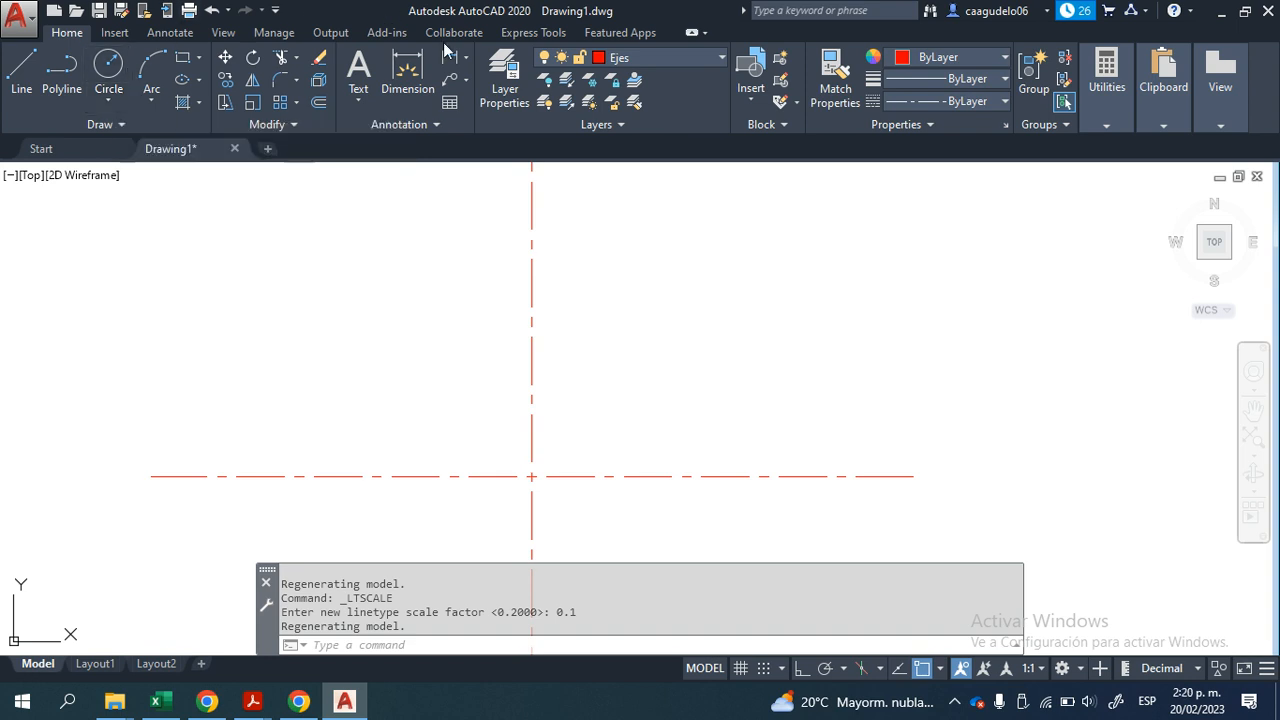
Step: Try to draw a line of length 0 from a free point beside the axes, and leave the Line command
scroll(351, 357, down, 6)
click(21, 72)
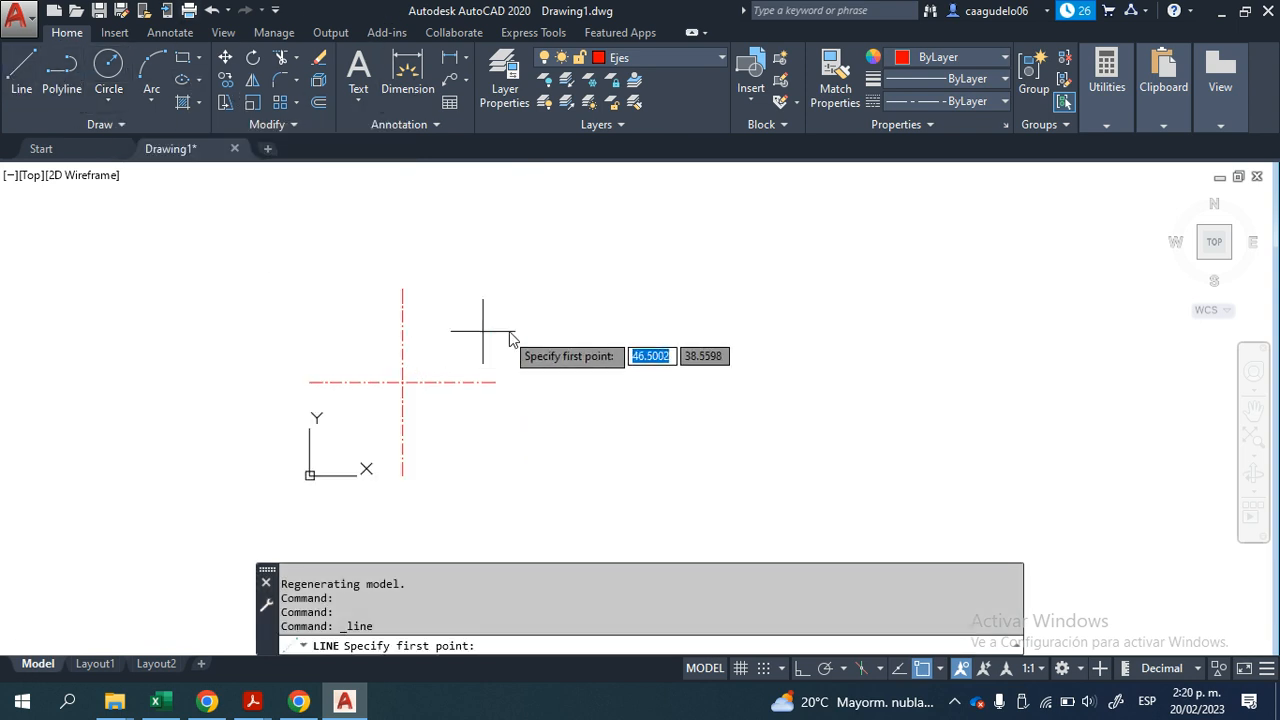
click(491, 316)
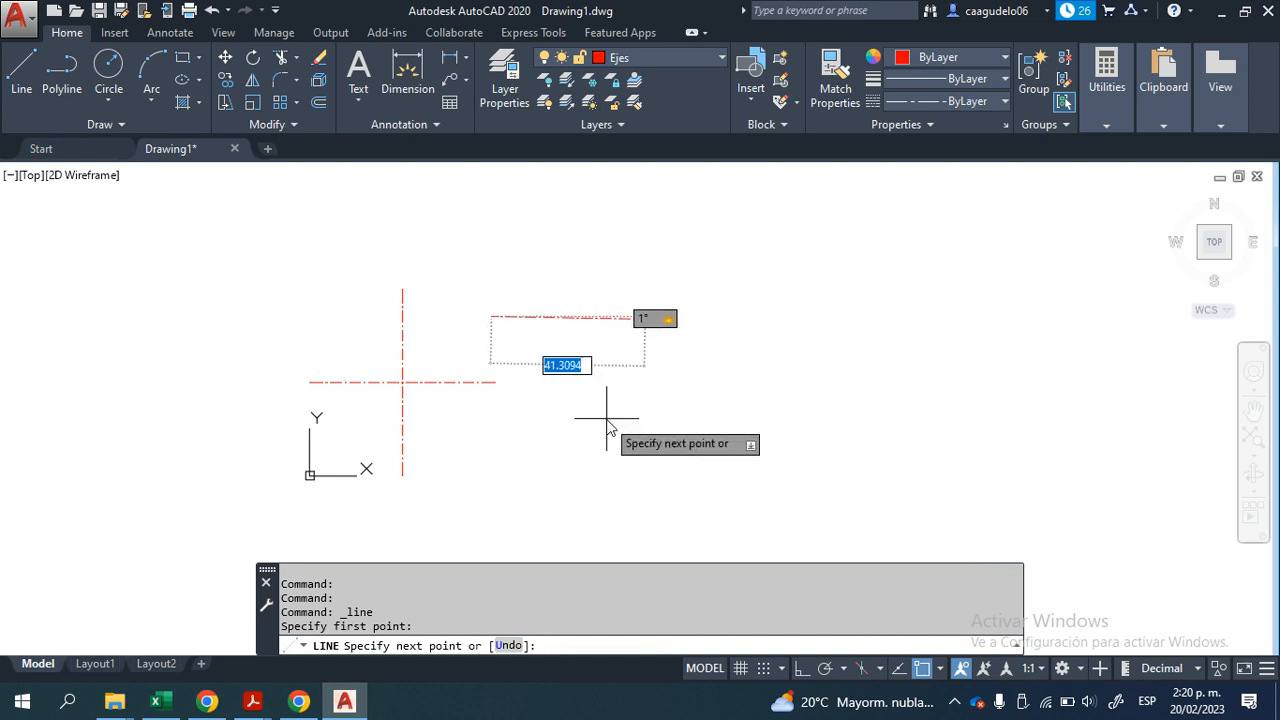
text(0)
key(Return)
scroll(583, 268, up, 5)
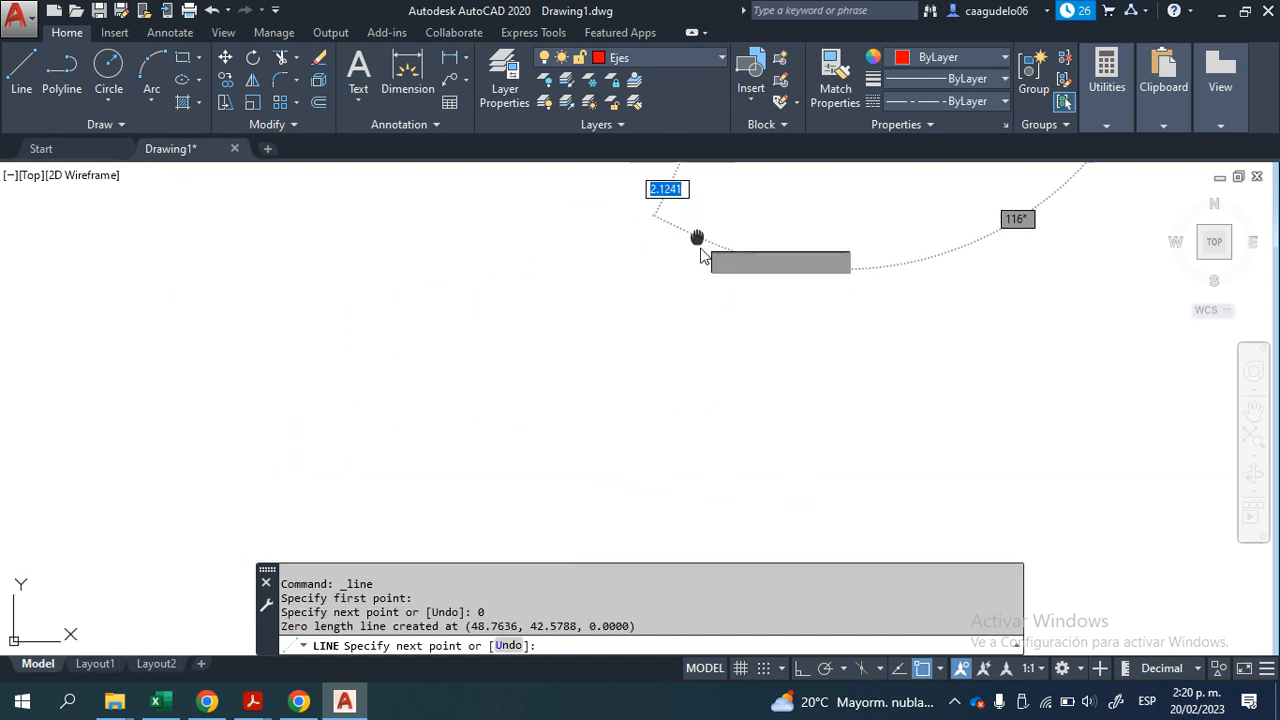
middle_drag(697, 240, 685, 490)
scroll(850, 190, up, 5)
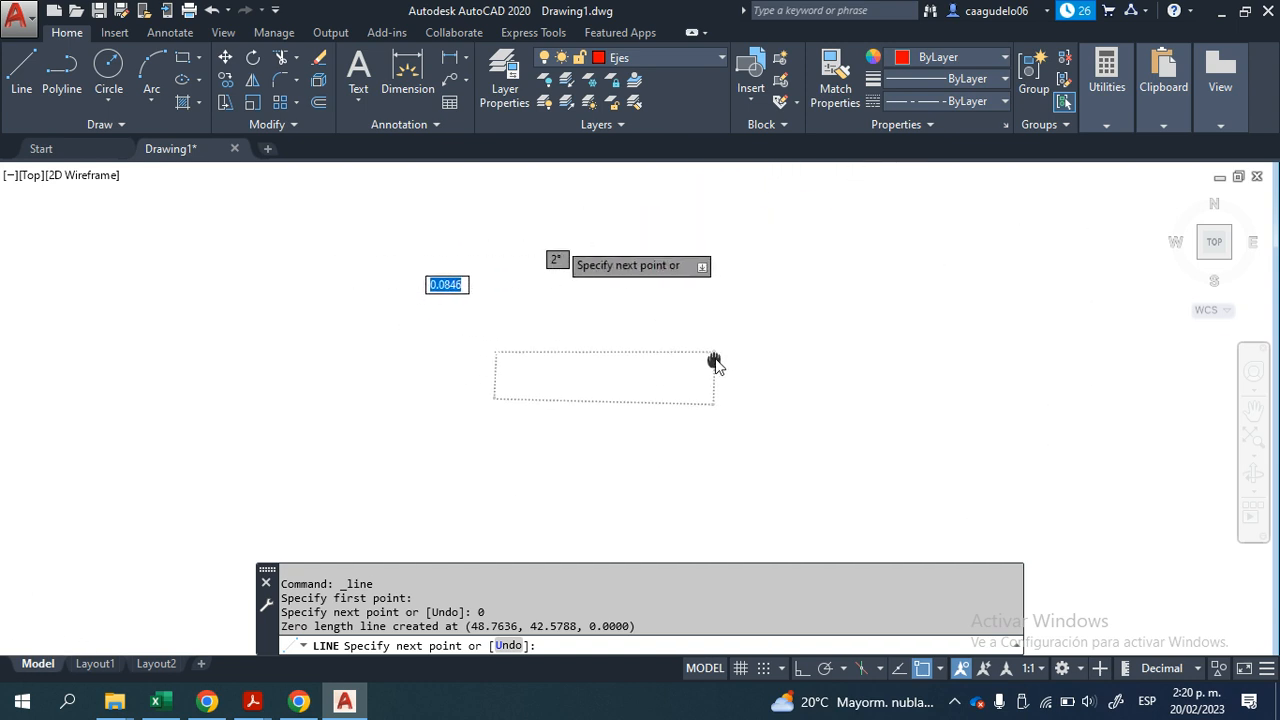
key(Escape)
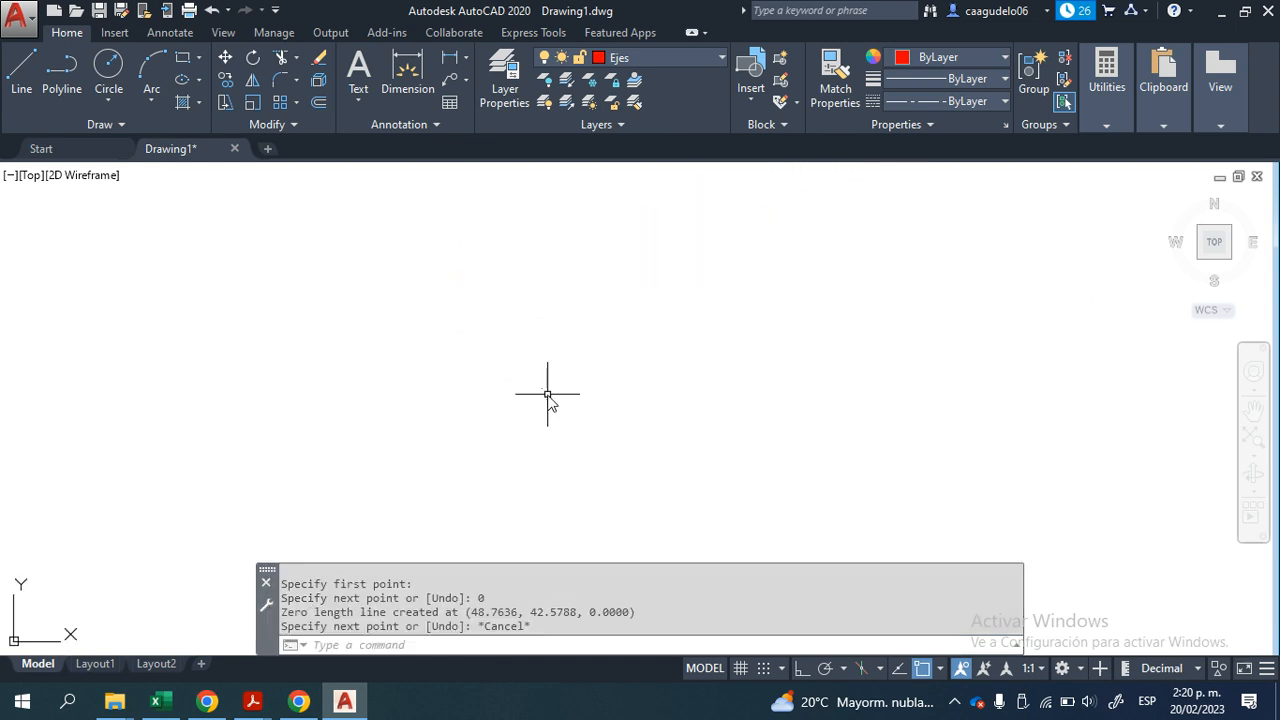
Step: Erase the zero-length line beside the axes
click(604, 437)
click(482, 322)
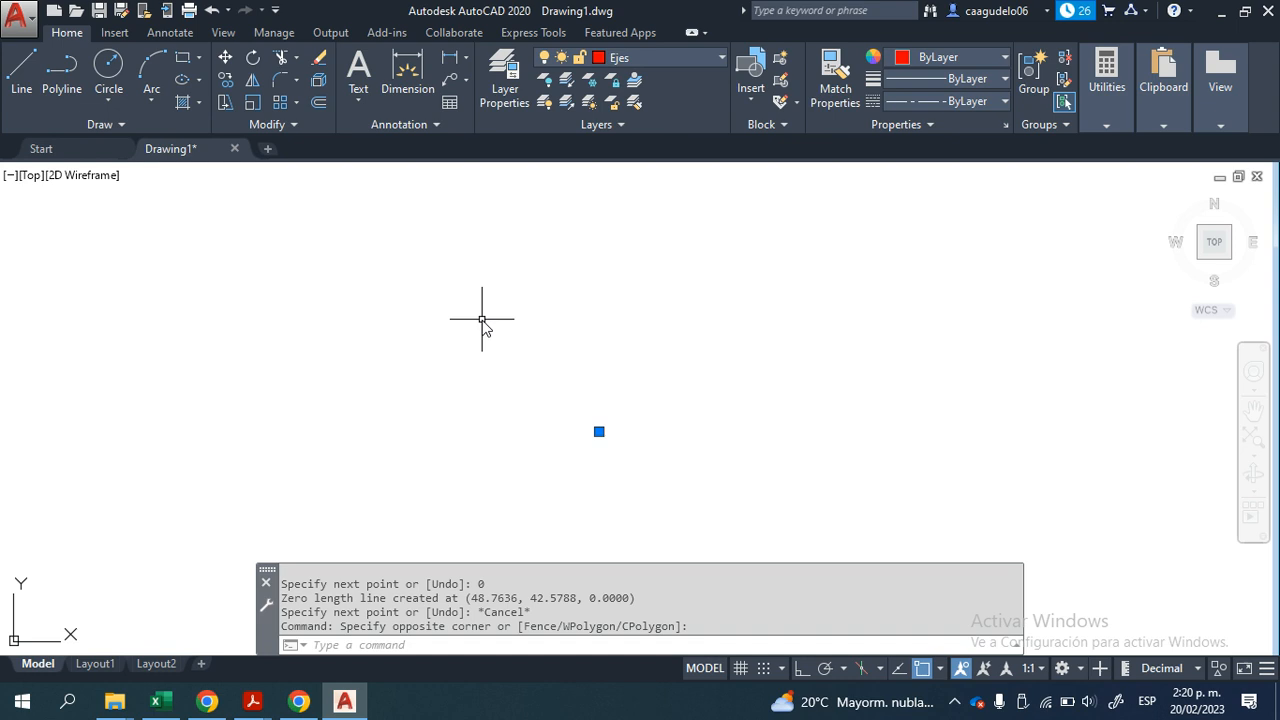
key(Delete)
scroll(677, 370, down, 8)
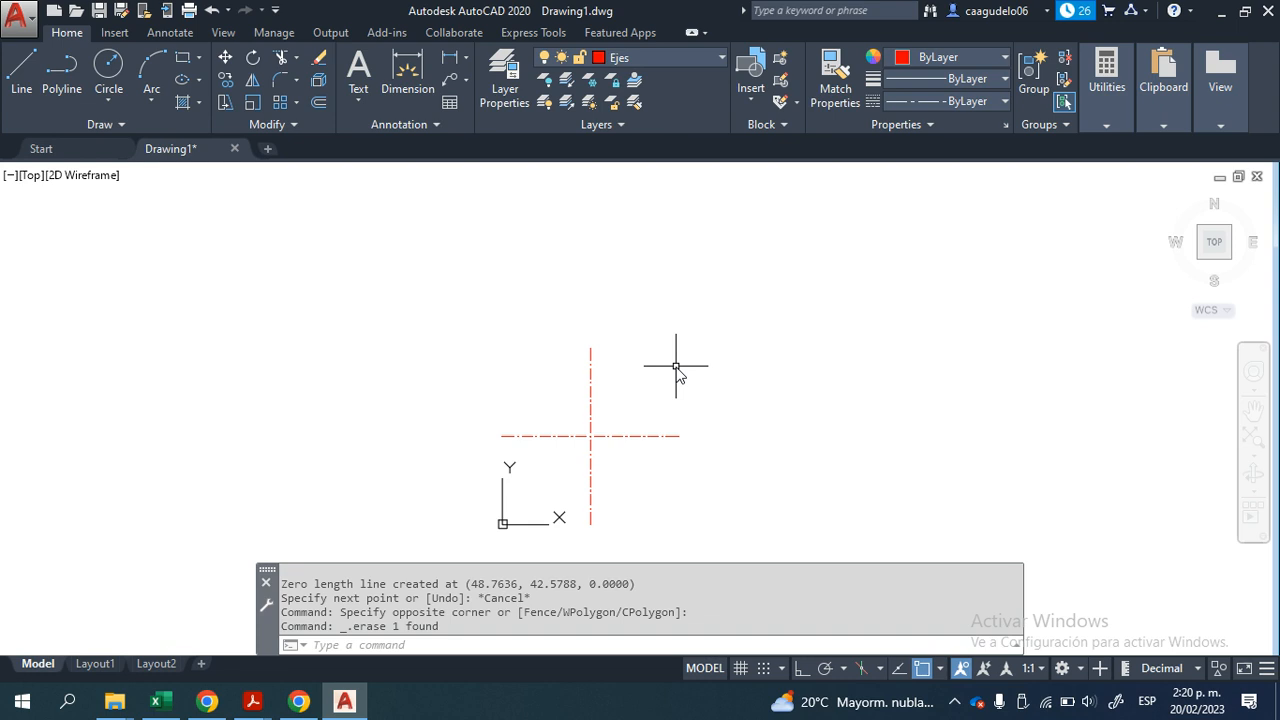
Step: Draw a line of length 5000 at 0 degrees from a free point above the axes on the Ejes layer
click(21, 68)
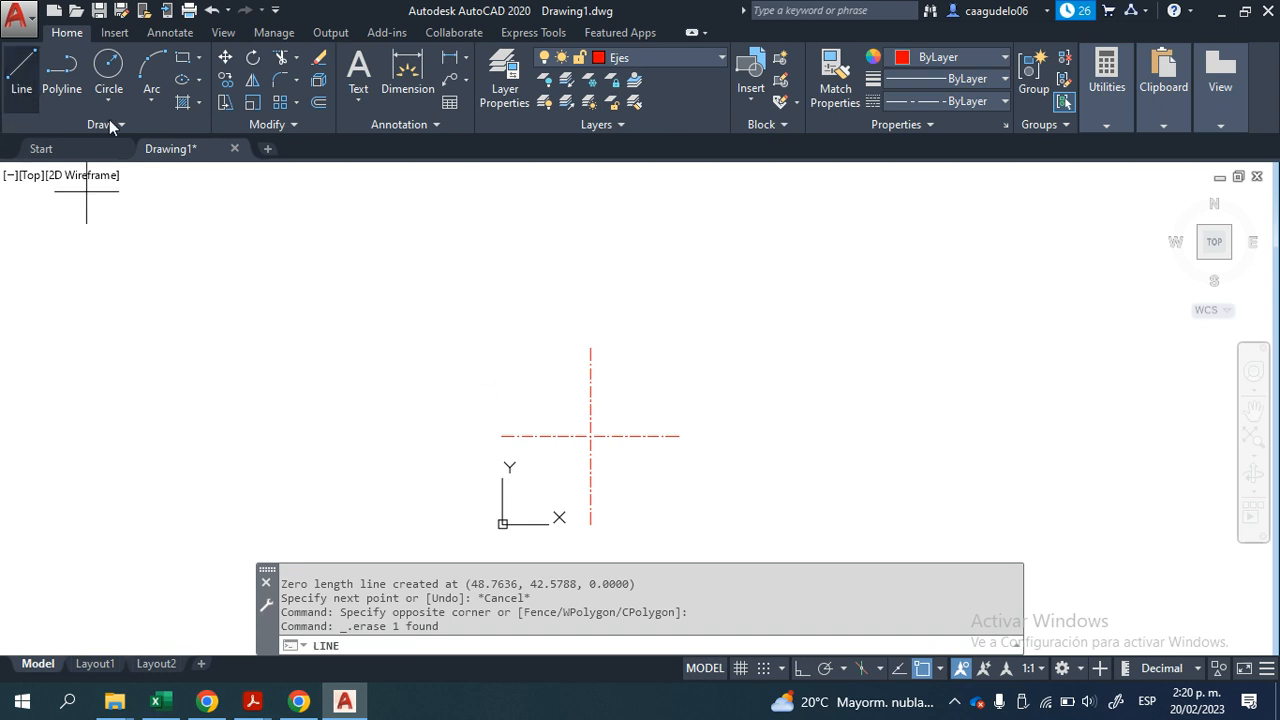
click(664, 320)
text(5000)
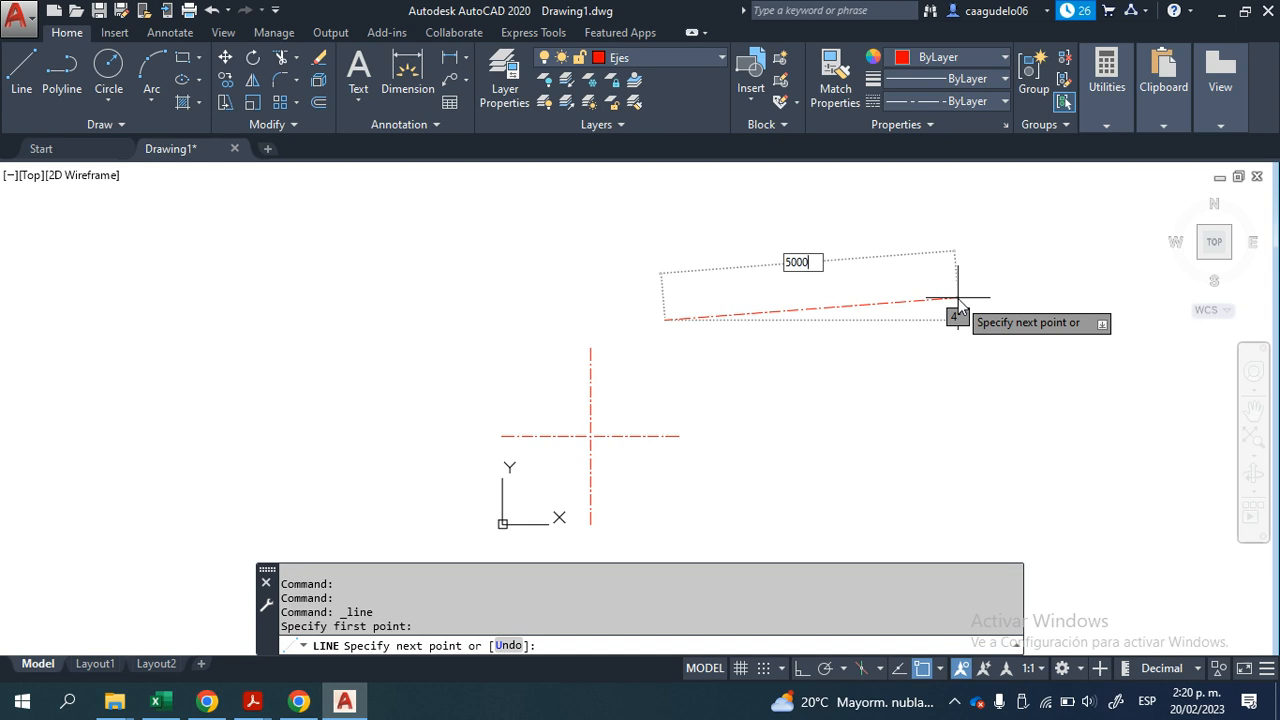
key(Tab)
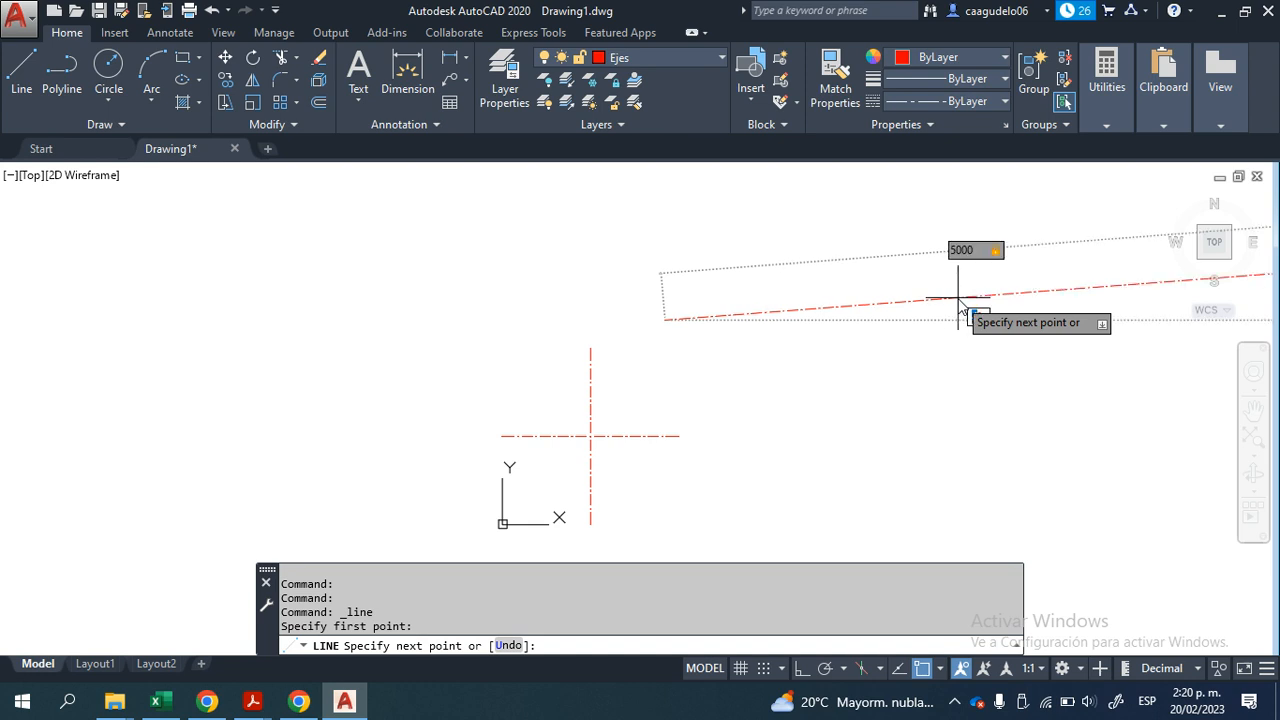
text(0)
key(Return)
key(Return)
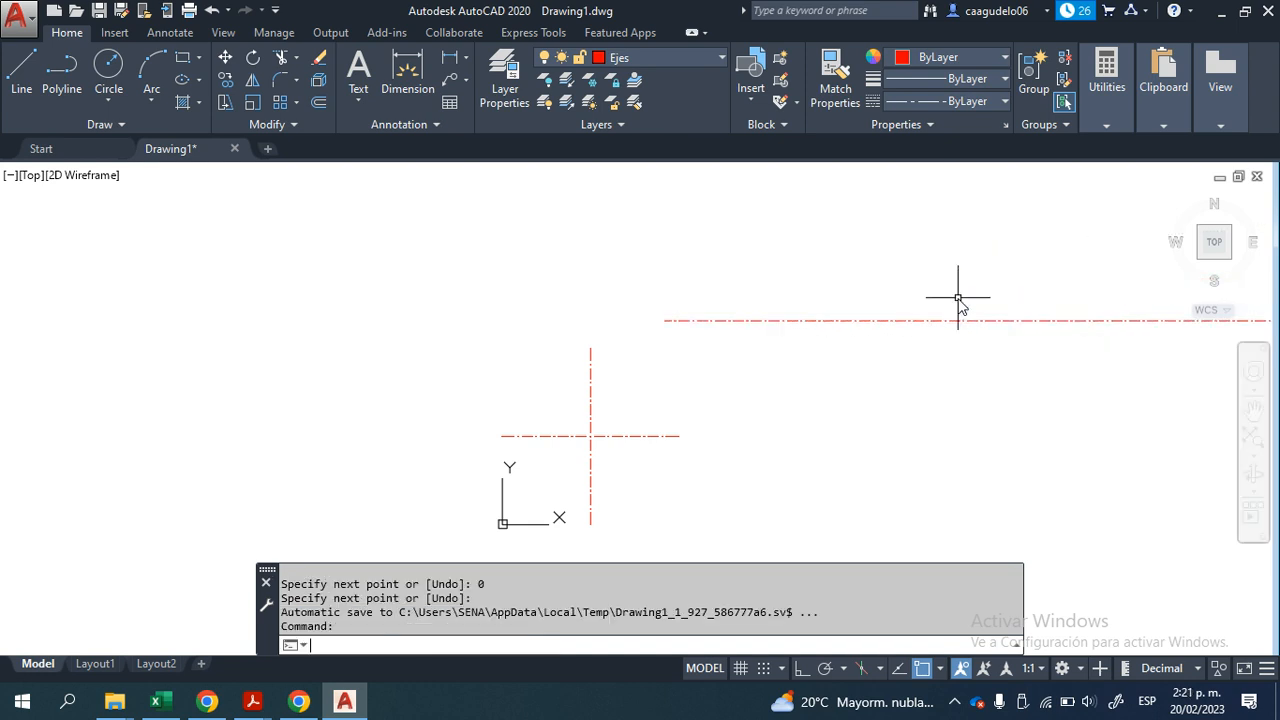
Step: Examine the full extent of the 5000-unit line and compare it with the two short dash-dot axes
middle_click(773, 345)
middle_click(773, 345)
scroll(668, 390, down, 3)
scroll(663, 366, up, 5)
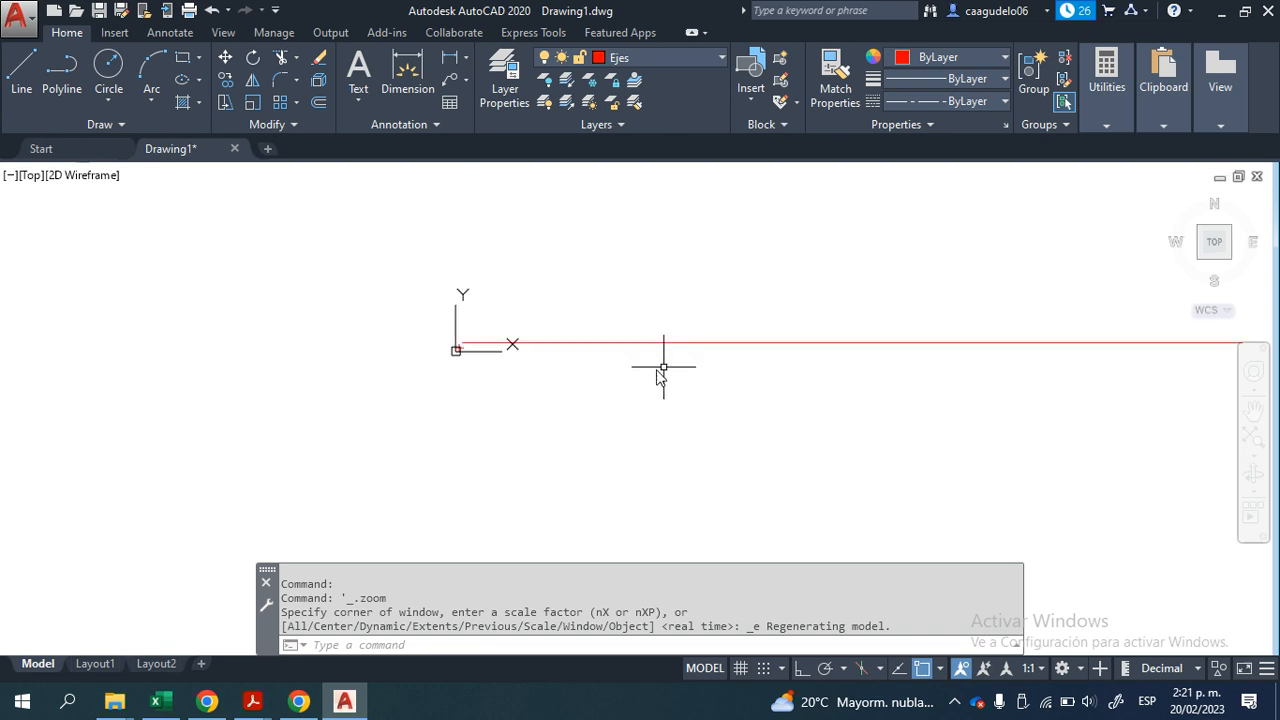
click(551, 334)
middle_drag(563, 351, 502, 415)
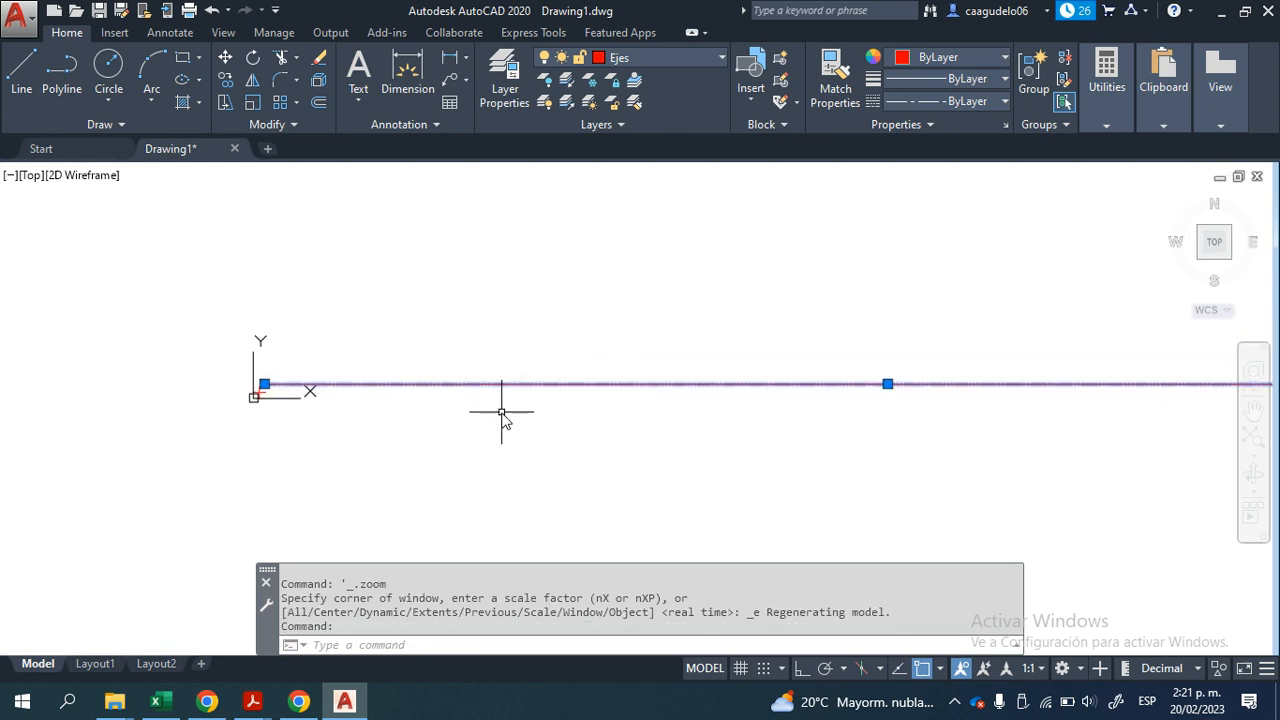
key(Escape)
scroll(230, 420, up, 4)
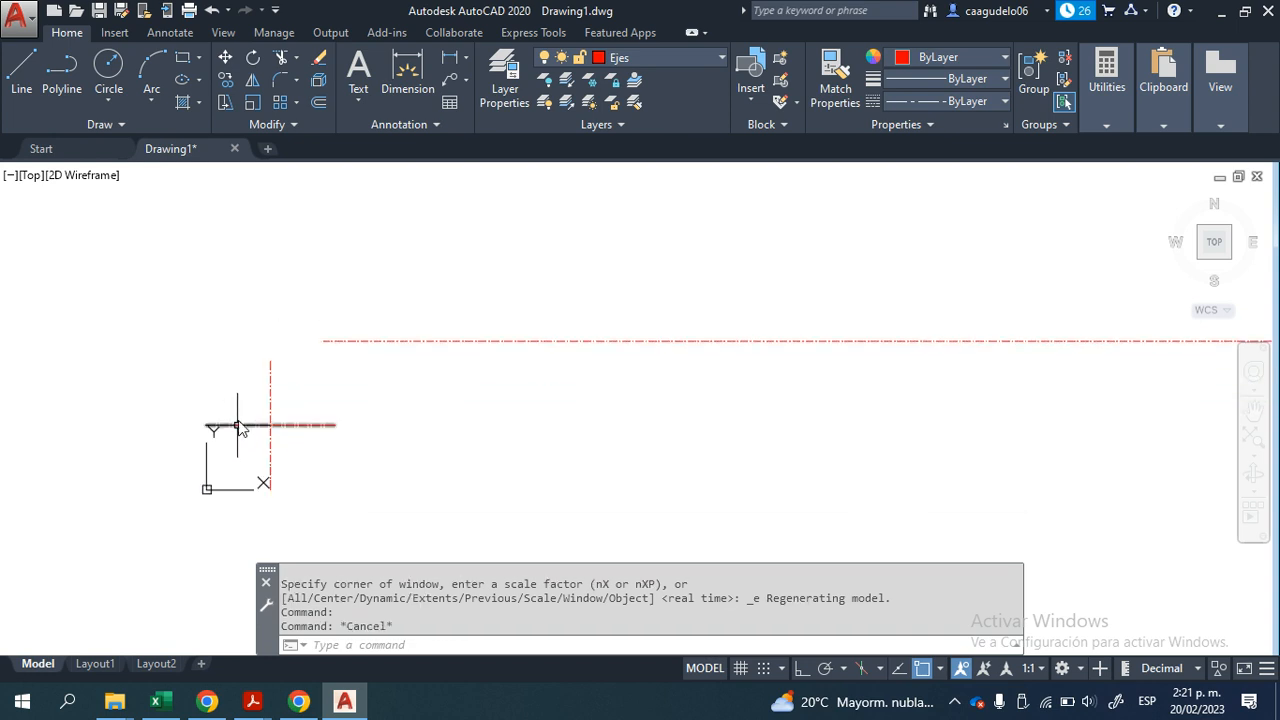
click(325, 442)
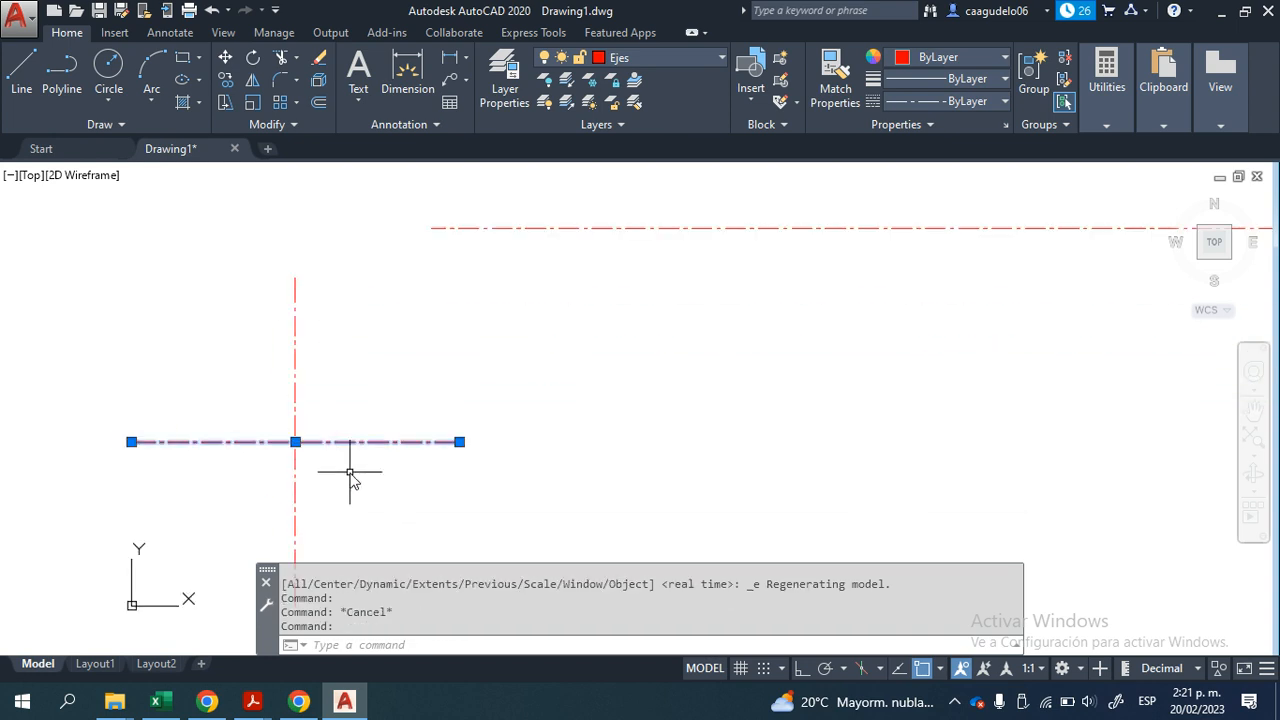
key(Escape)
key(Escape)
middle_drag(436, 251, 454, 397)
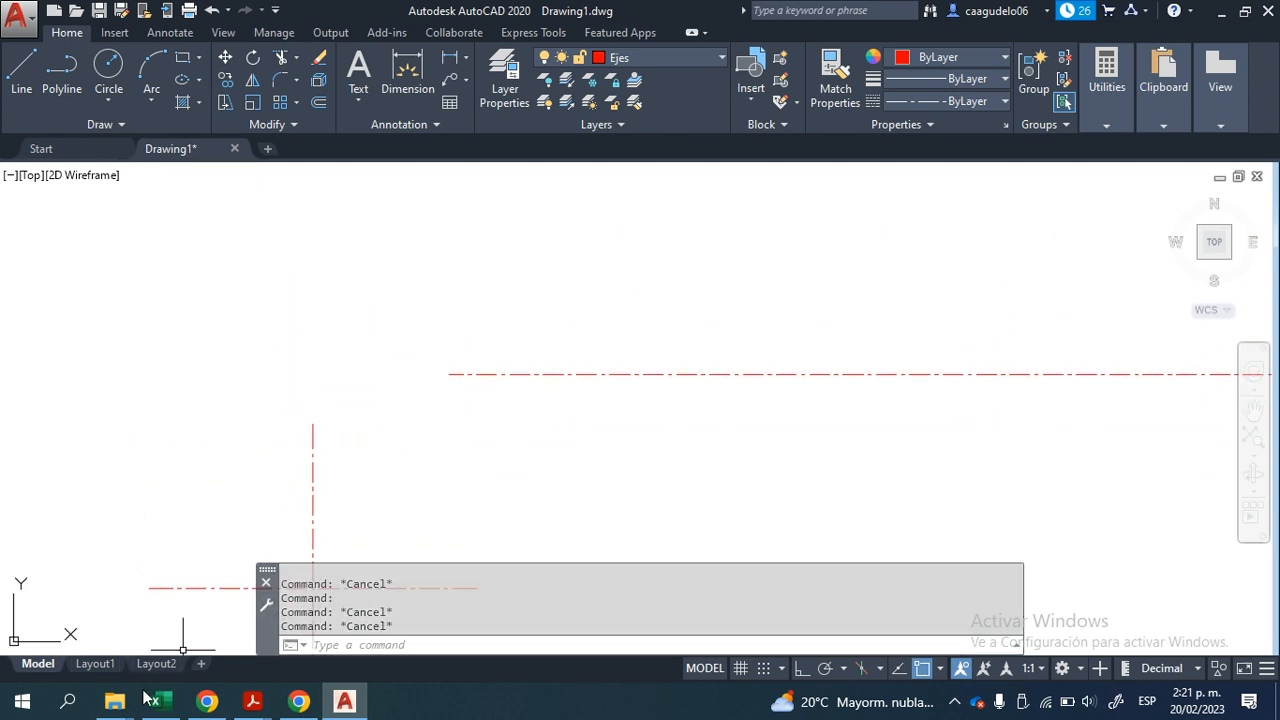
Step: Switch to the Windows Calculator and multiply 5 by 25,4
click(68, 701)
text(cal)
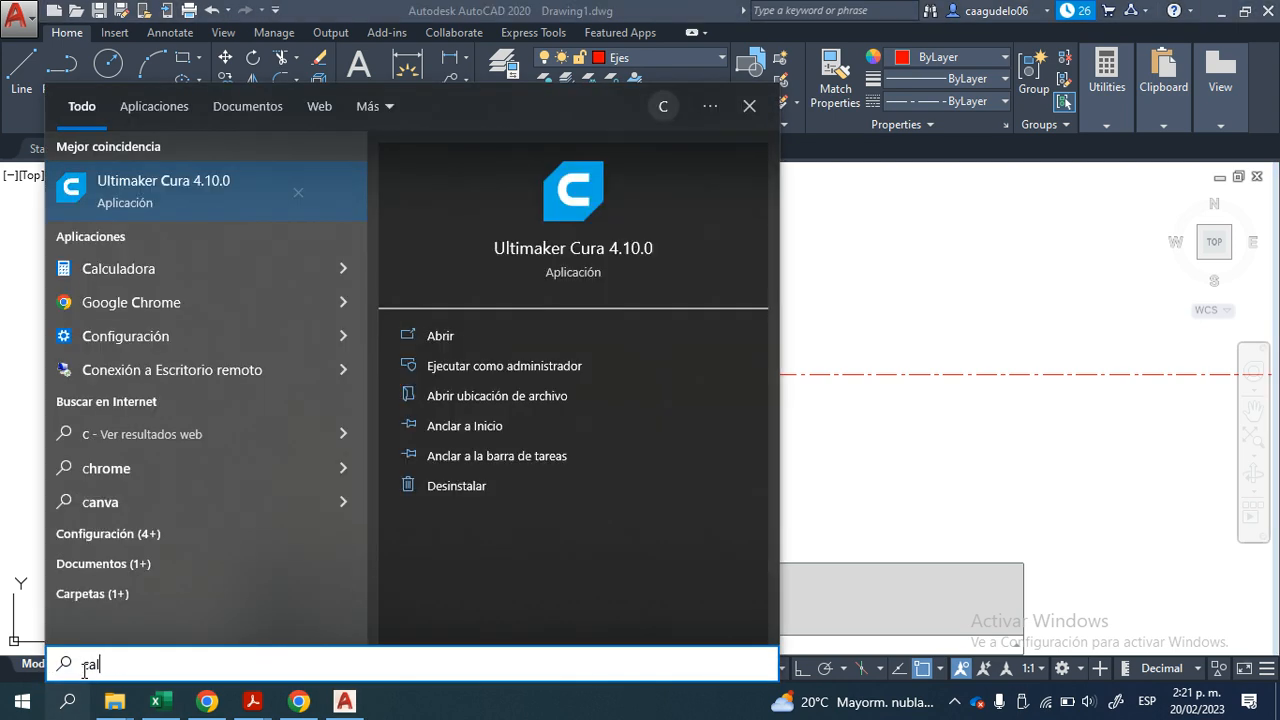
click(169, 200)
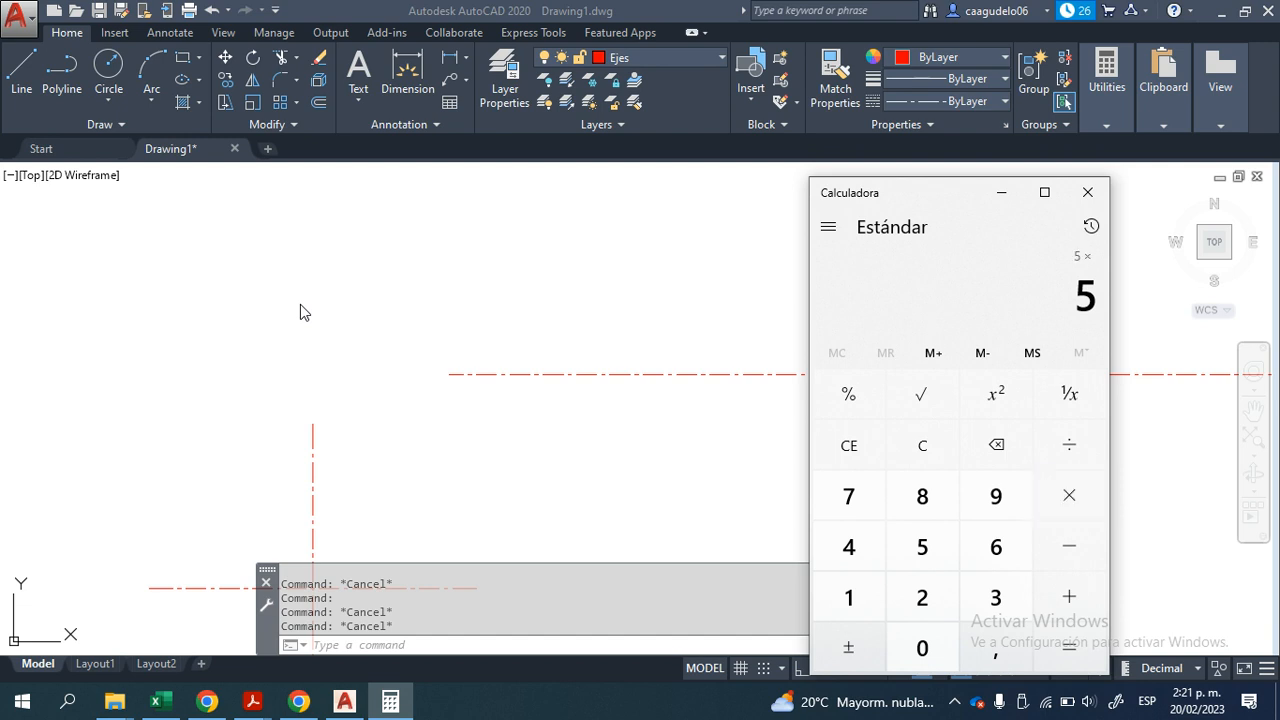
text(25,4)
key(Return)
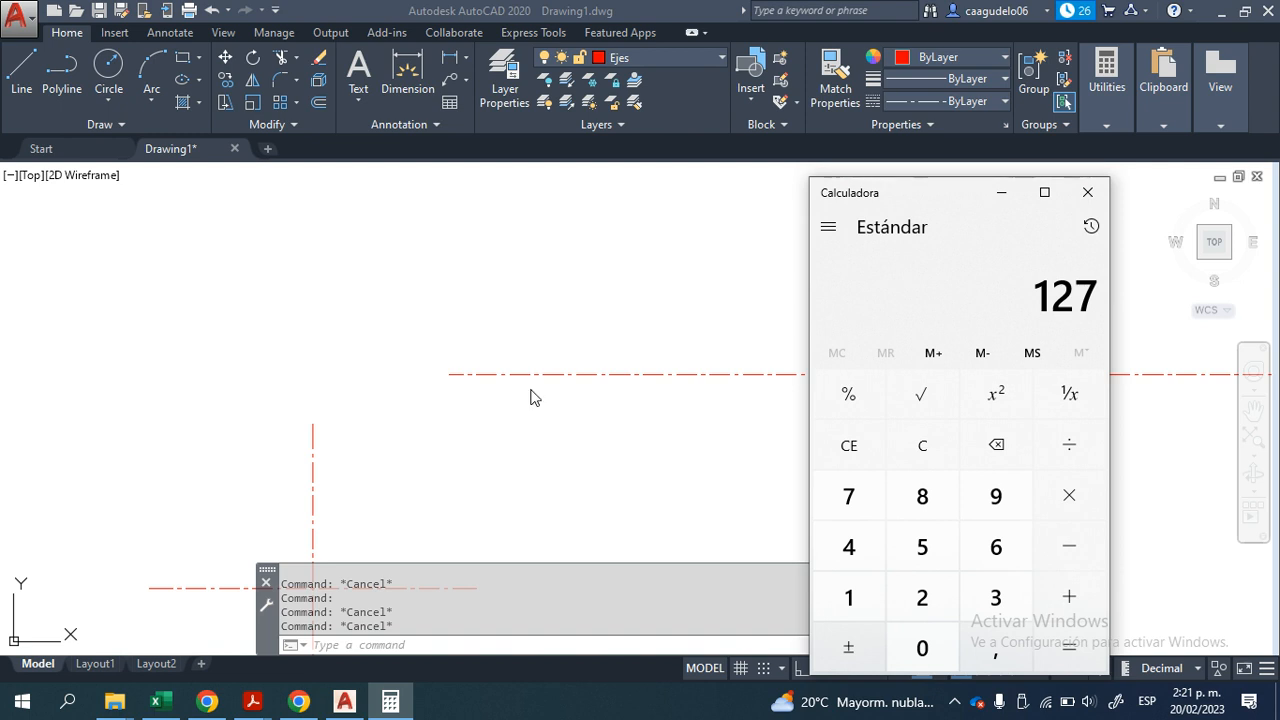
Step: Back in AutoCAD, draw a line of length 127 at 0 degrees from a free point above the 5000-unit line
click(485, 378)
click(22, 78)
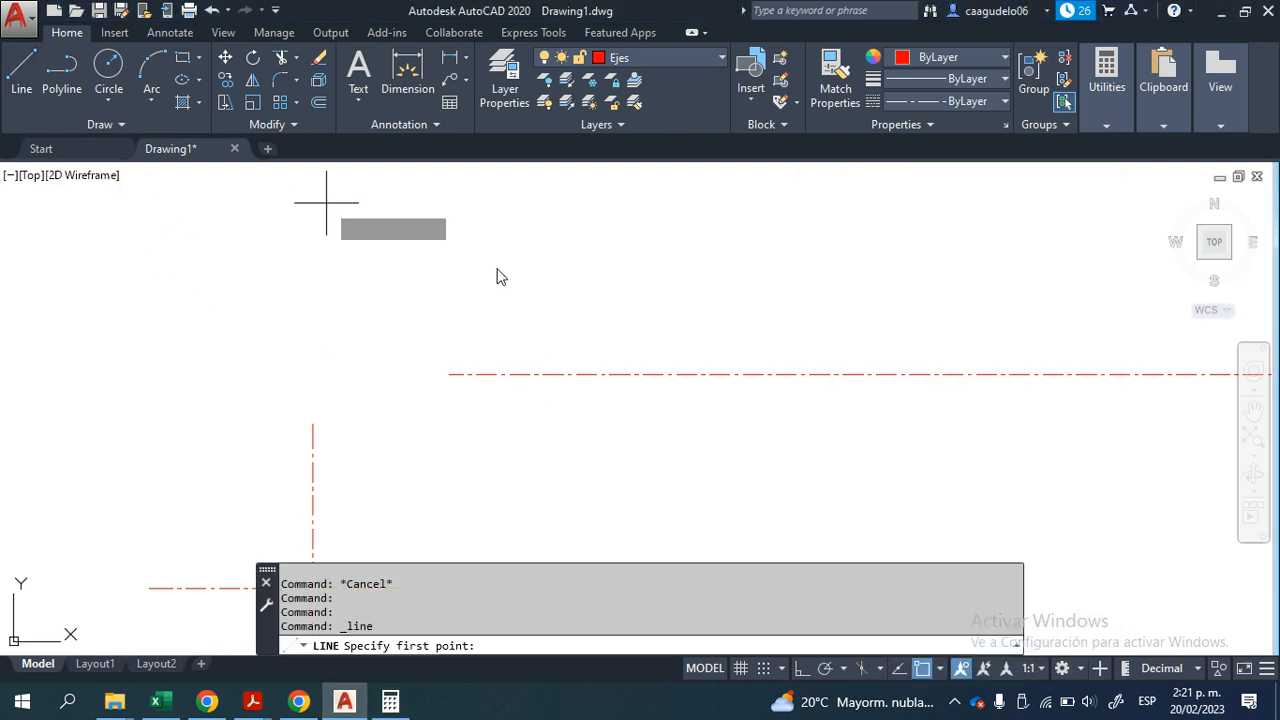
click(622, 256)
text(12)
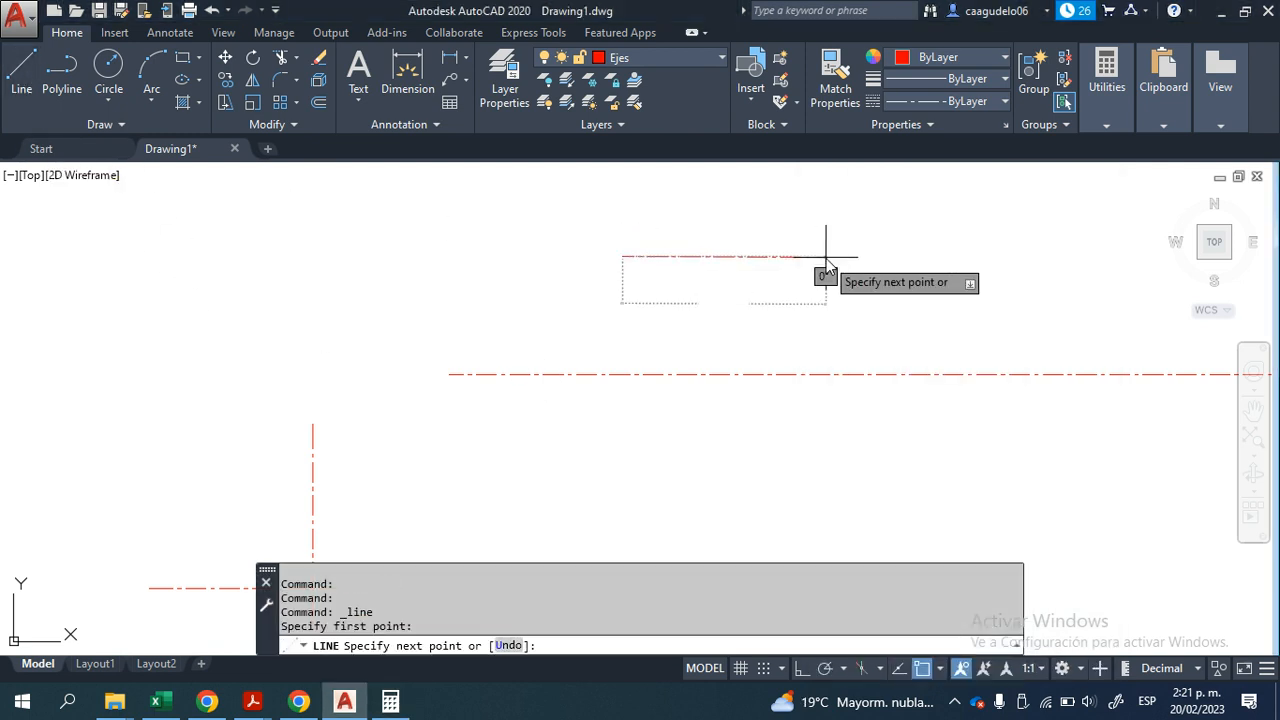
text(7)
key(Tab)
text(0)
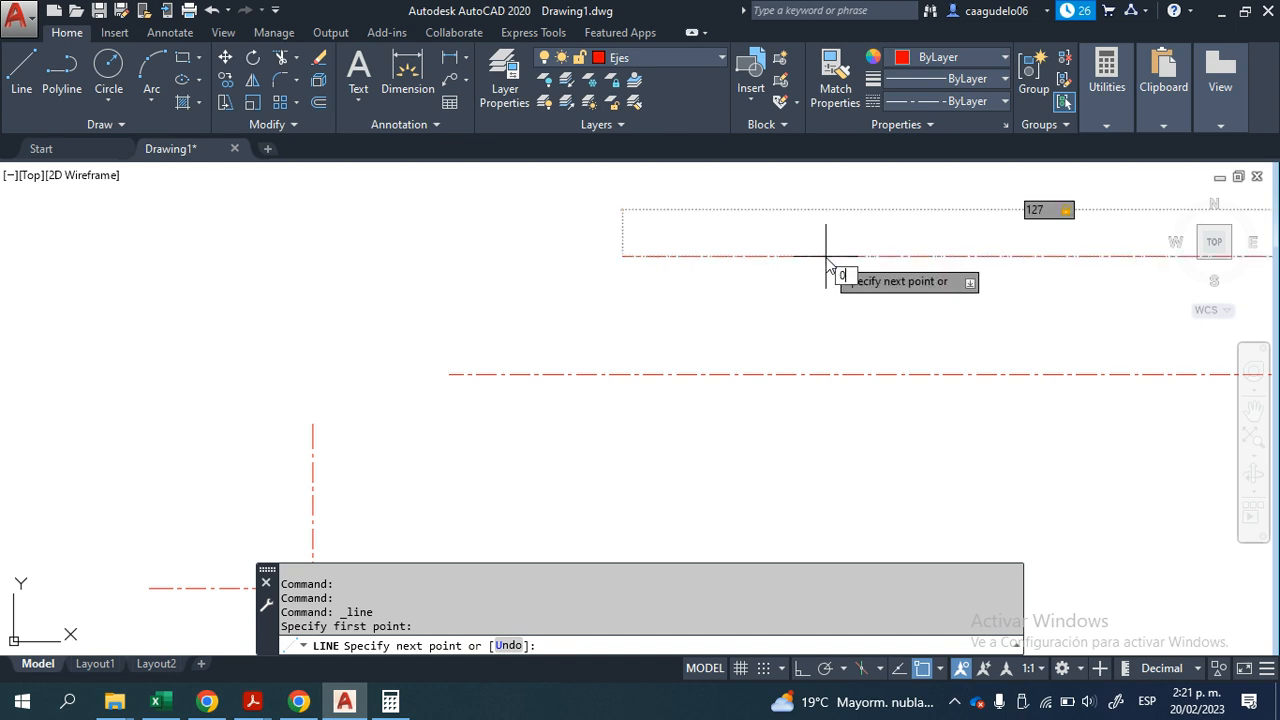
key(Return)
key(Return)
scroll(685, 375, down, 2)
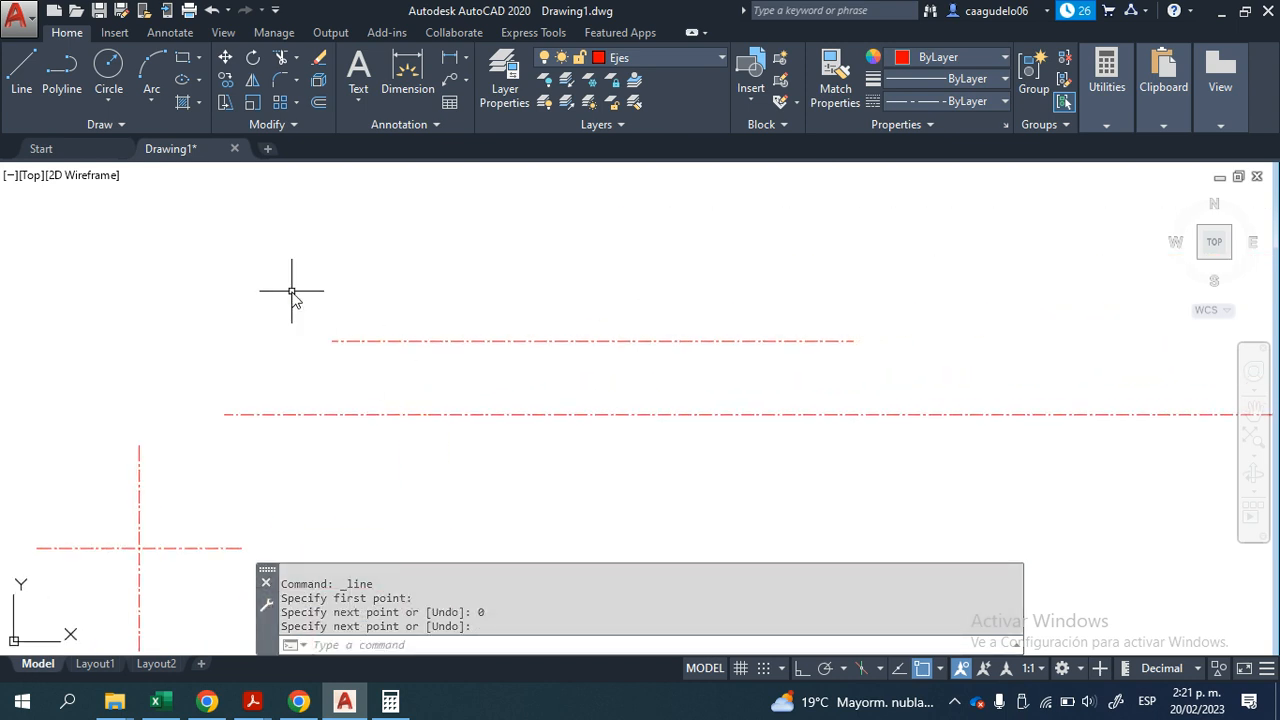
Step: Review the primary unit formats of the ISO-25 dimension style, trying Fractional and Decimal, and close the dialogs without saving
click(380, 122)
click(348, 170)
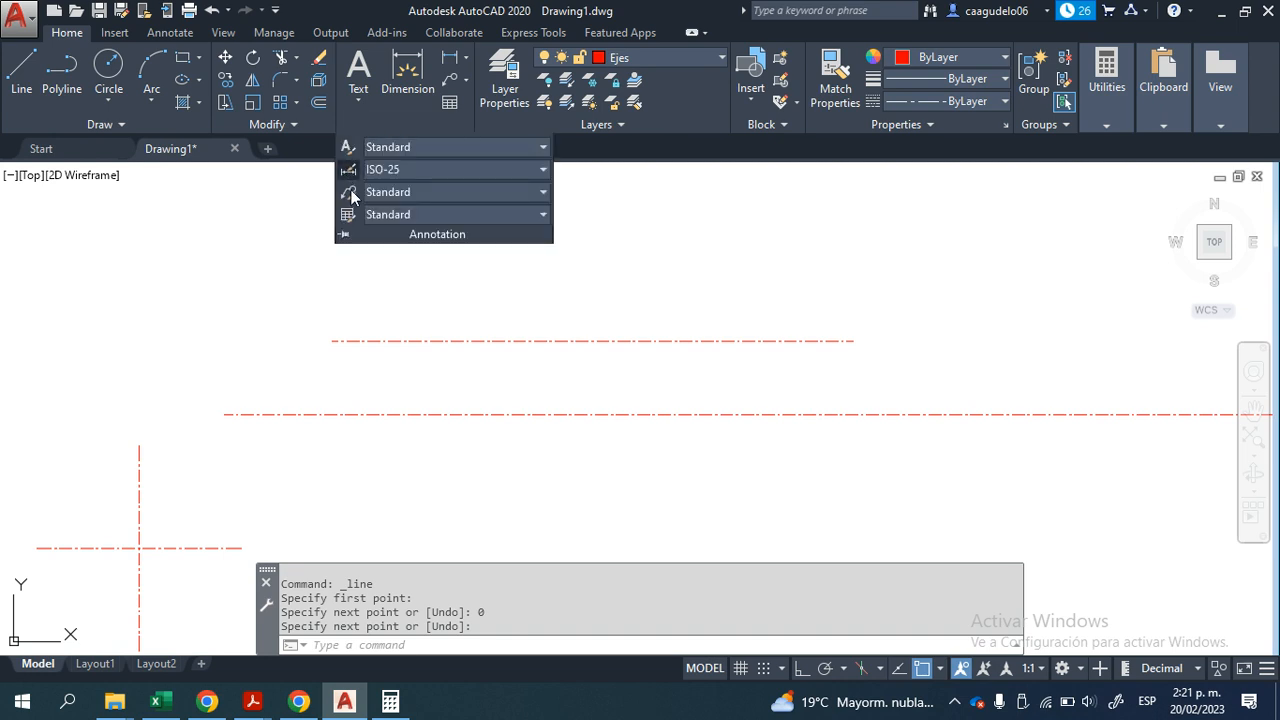
click(835, 311)
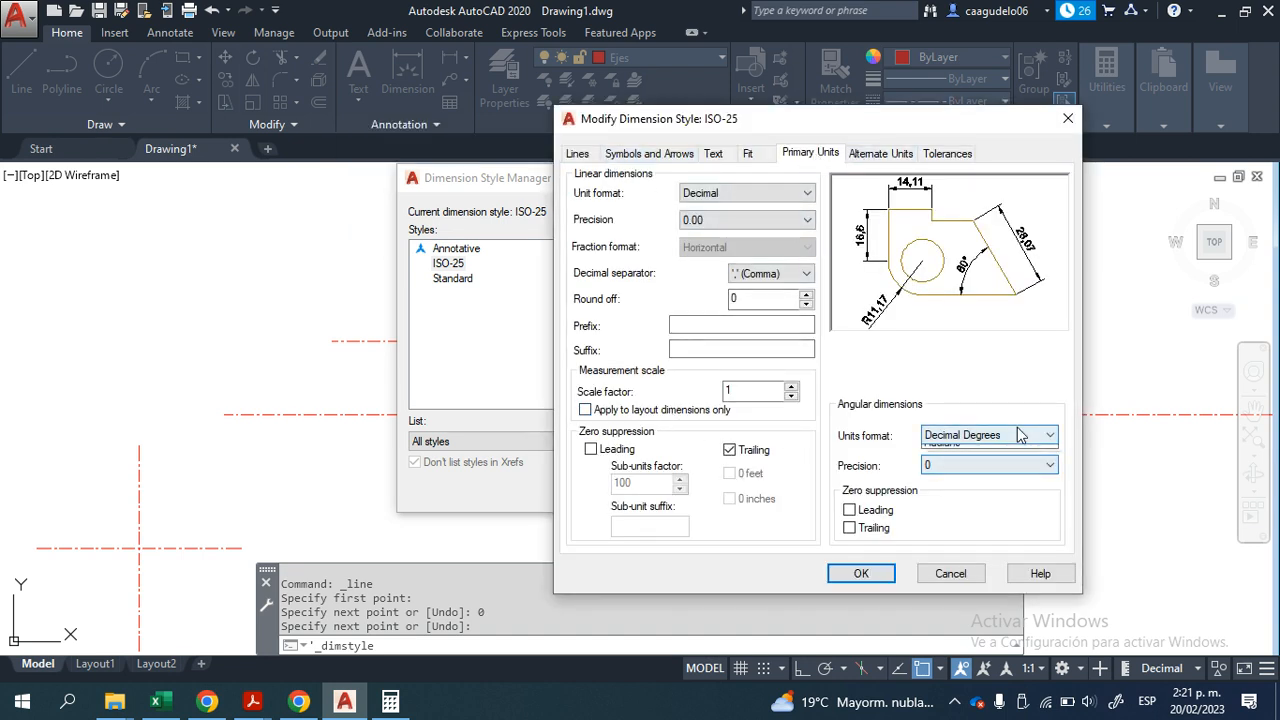
click(990, 435)
click(926, 405)
click(760, 194)
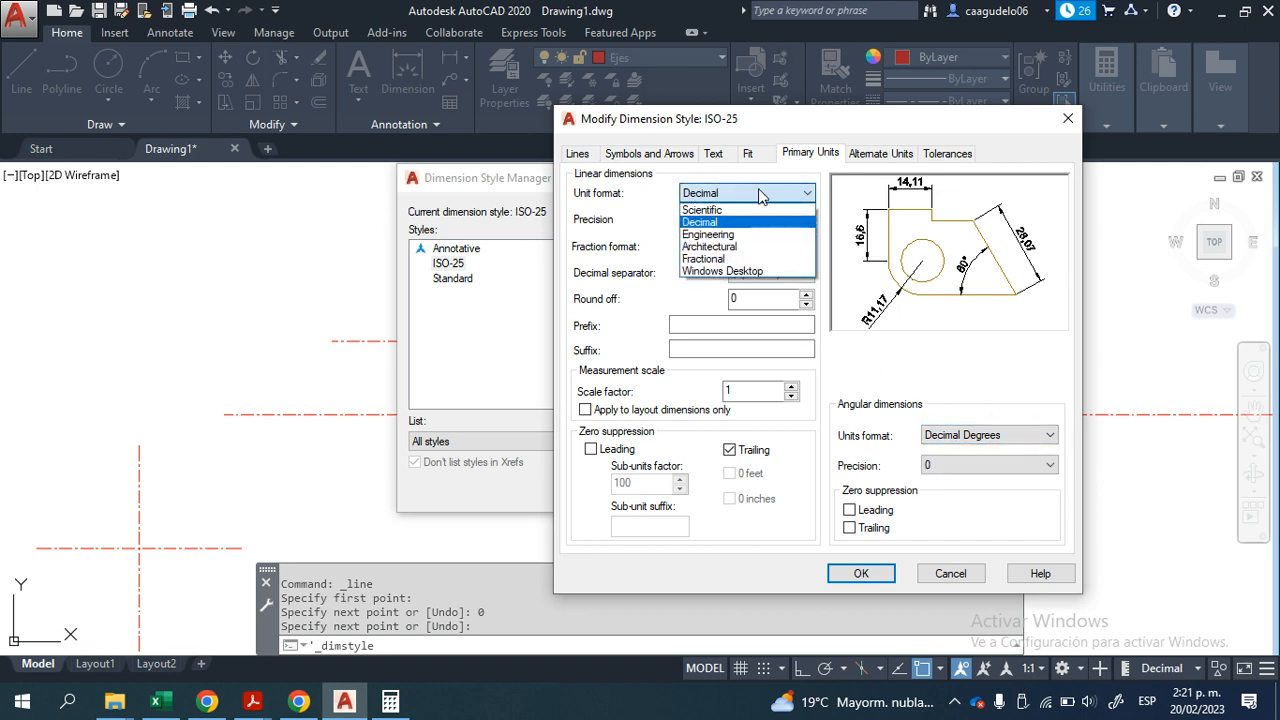
click(743, 259)
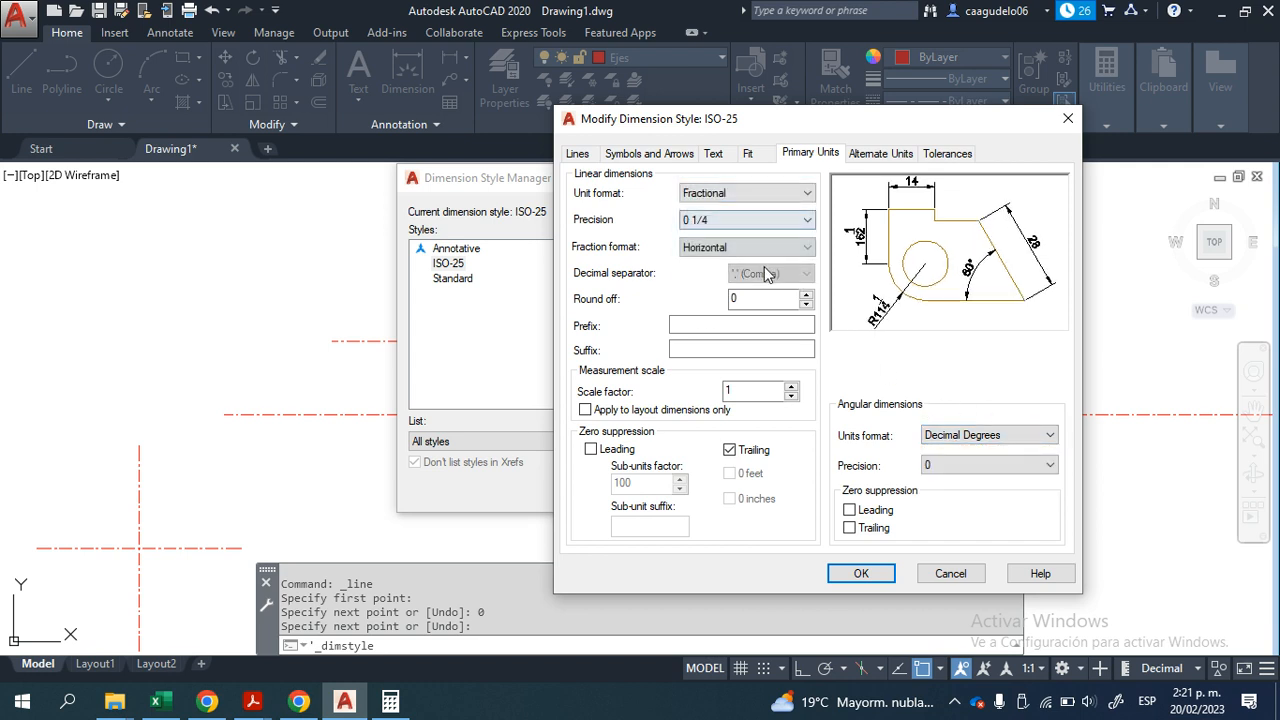
click(722, 197)
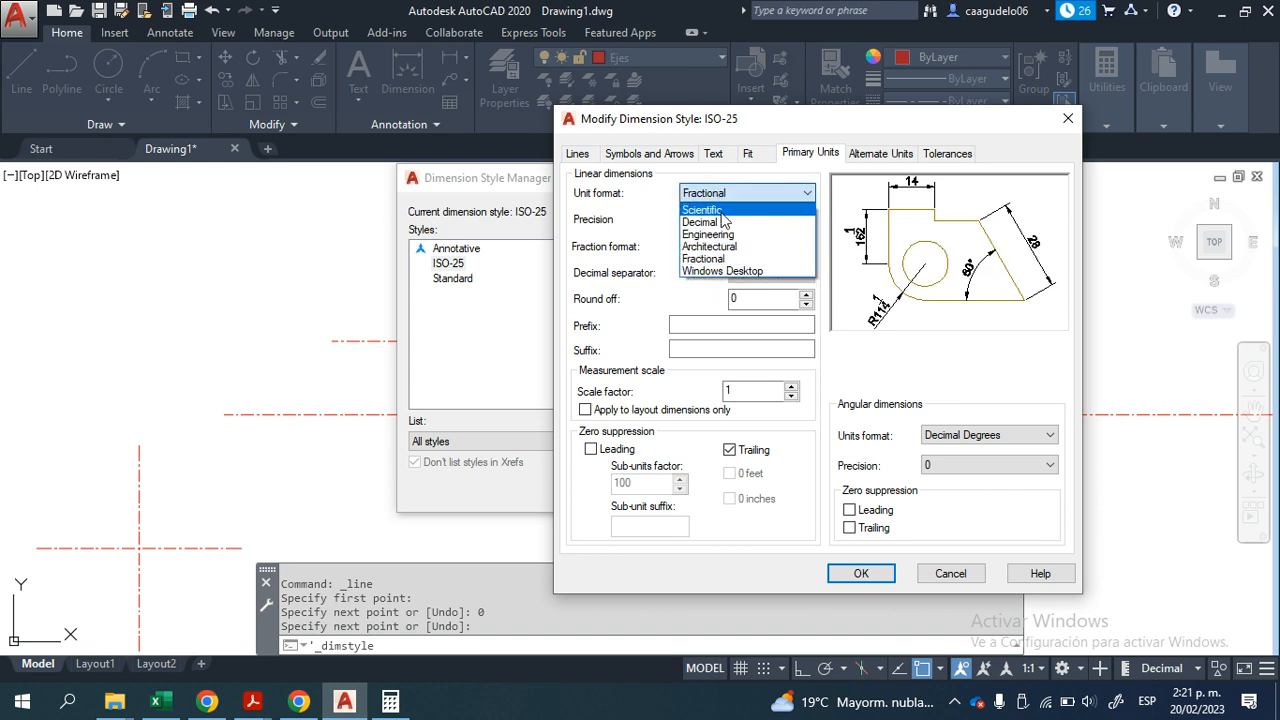
click(722, 222)
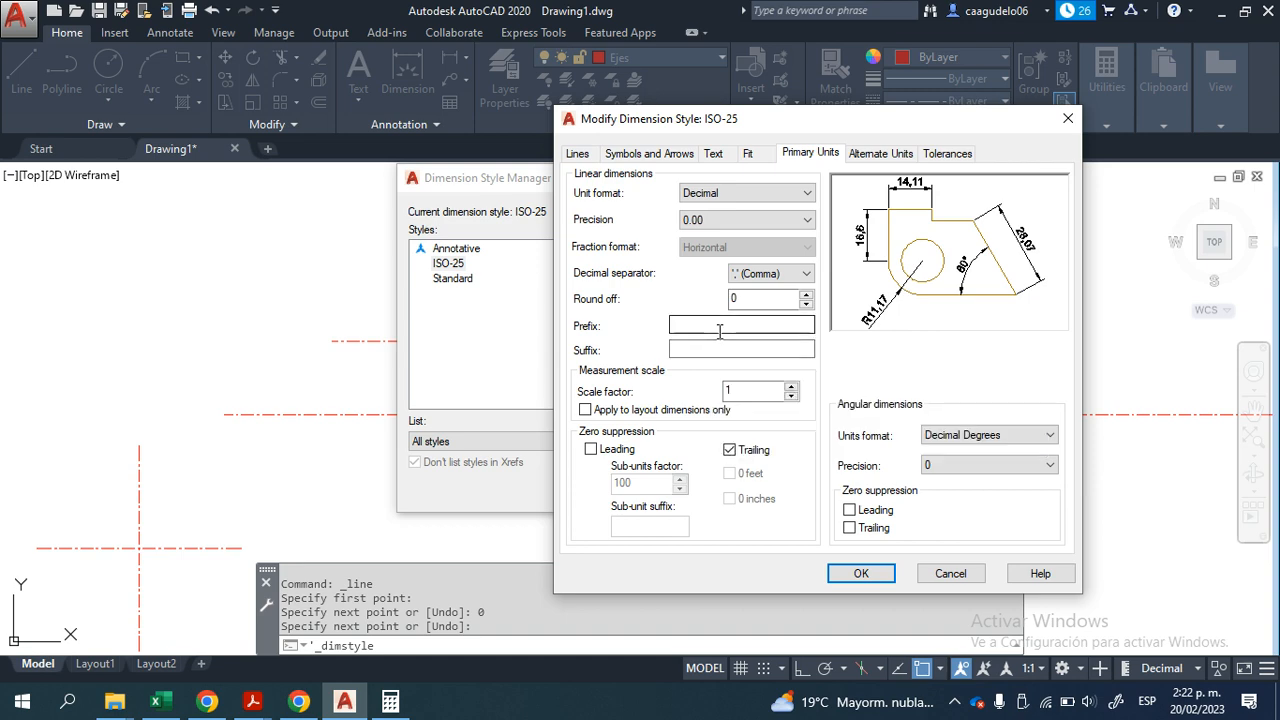
key(Escape)
key(Escape)
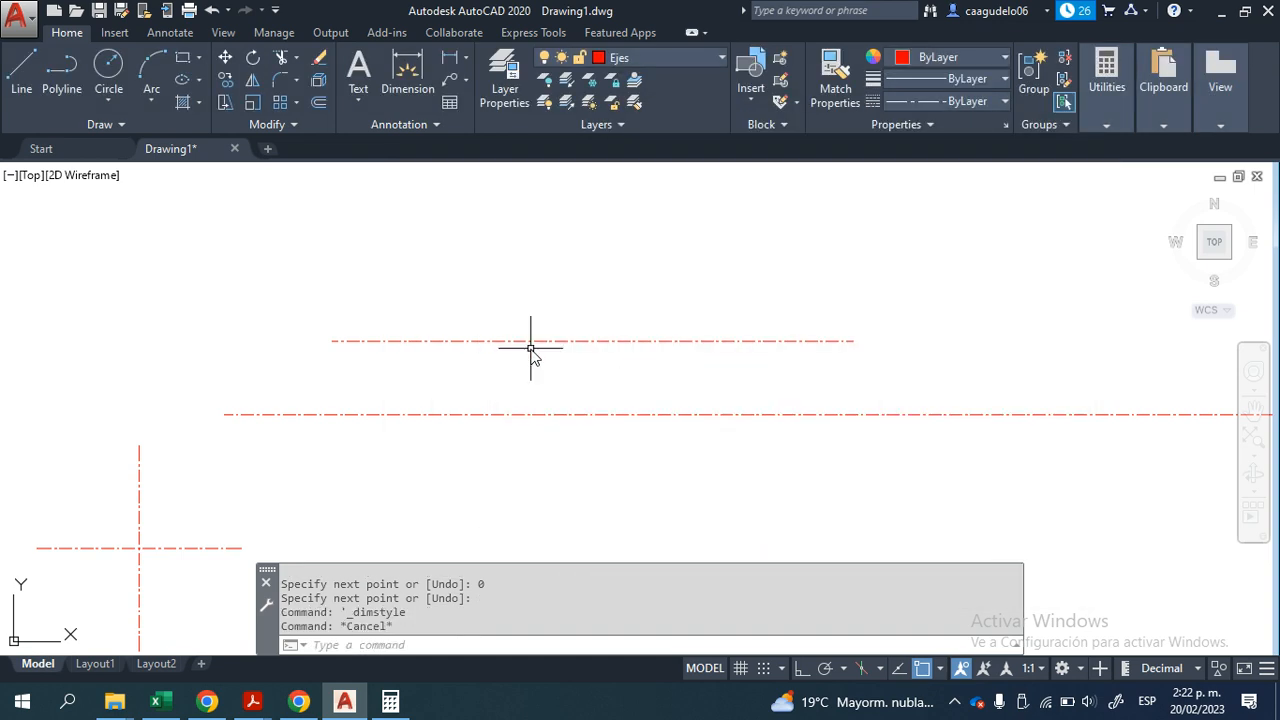
Step: Review the length types and insertion scale units with the UNITS command, keeping Decimal and Millimeters
text(UNITE)
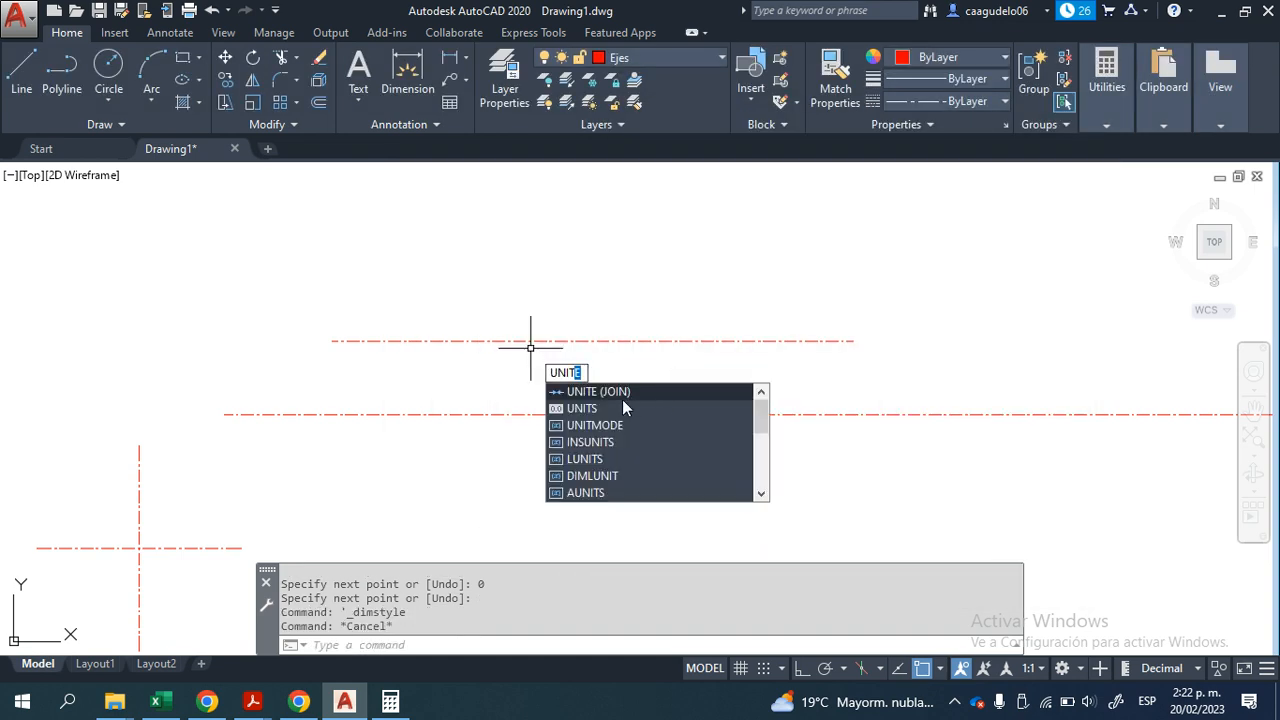
key(Escape)
text(UNITS)
key(Return)
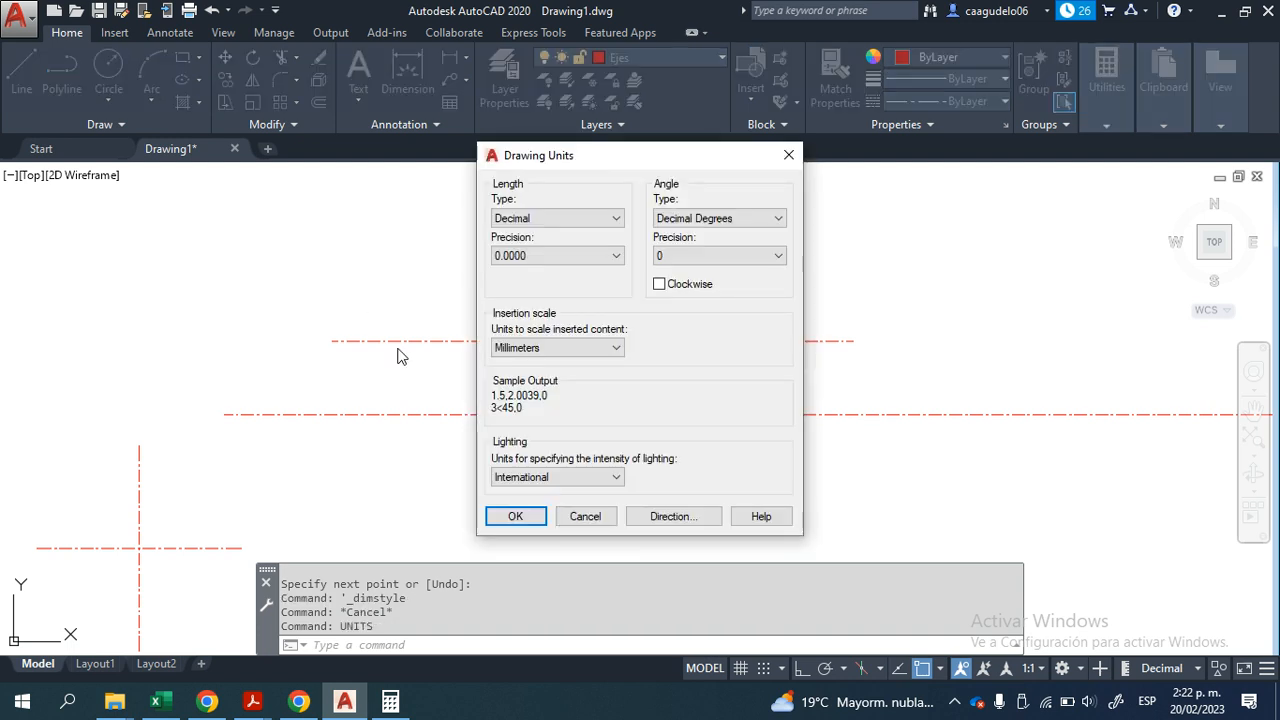
click(545, 219)
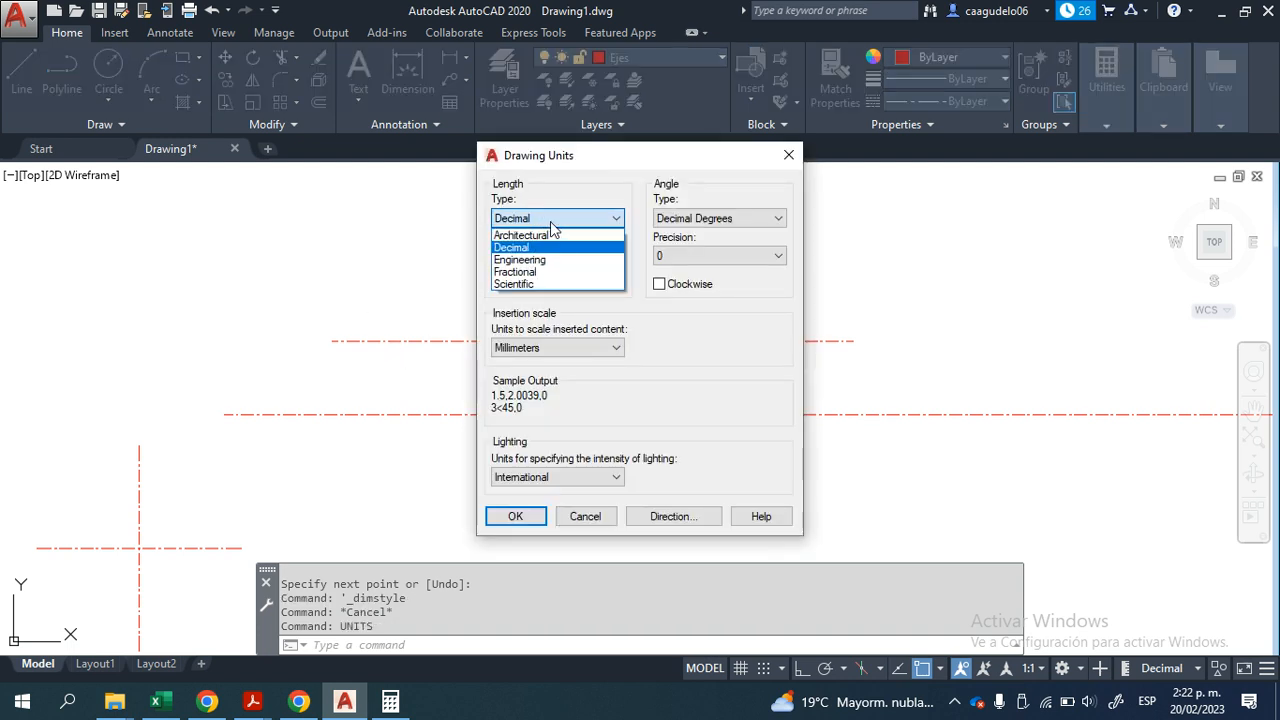
click(550, 222)
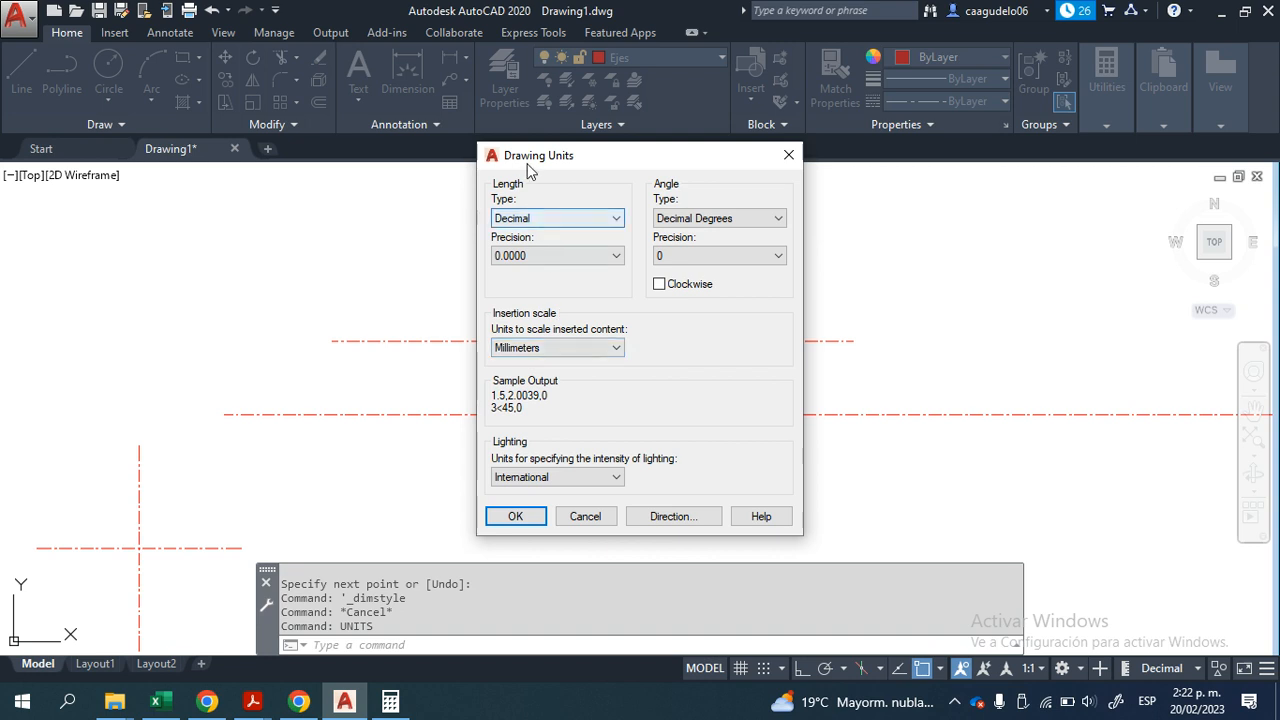
drag(528, 160, 496, 138)
click(584, 325)
click(584, 325)
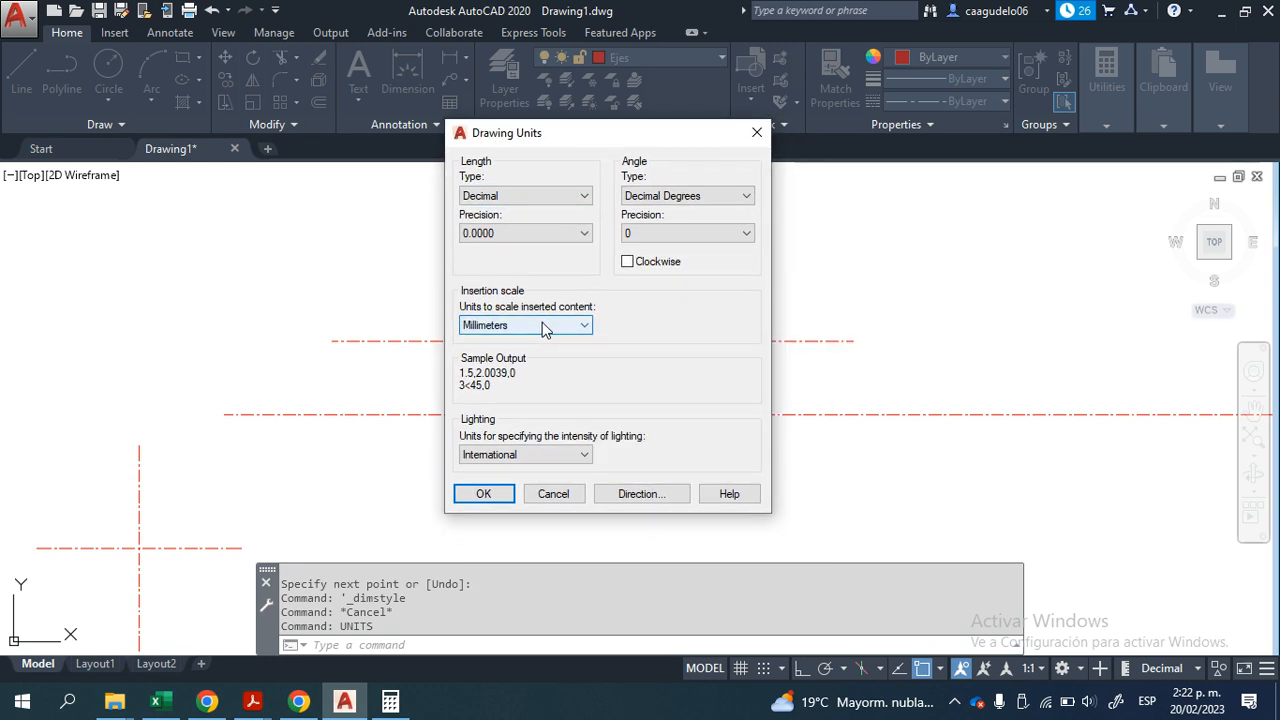
click(542, 327)
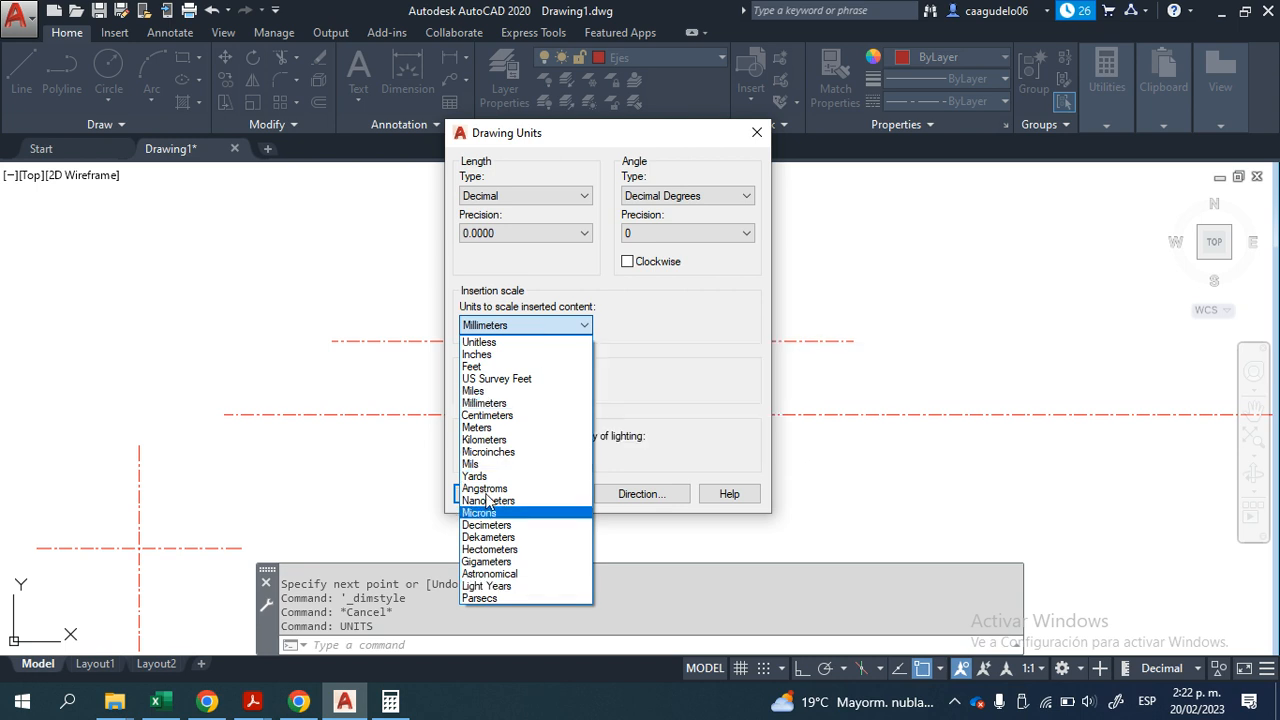
click(430, 182)
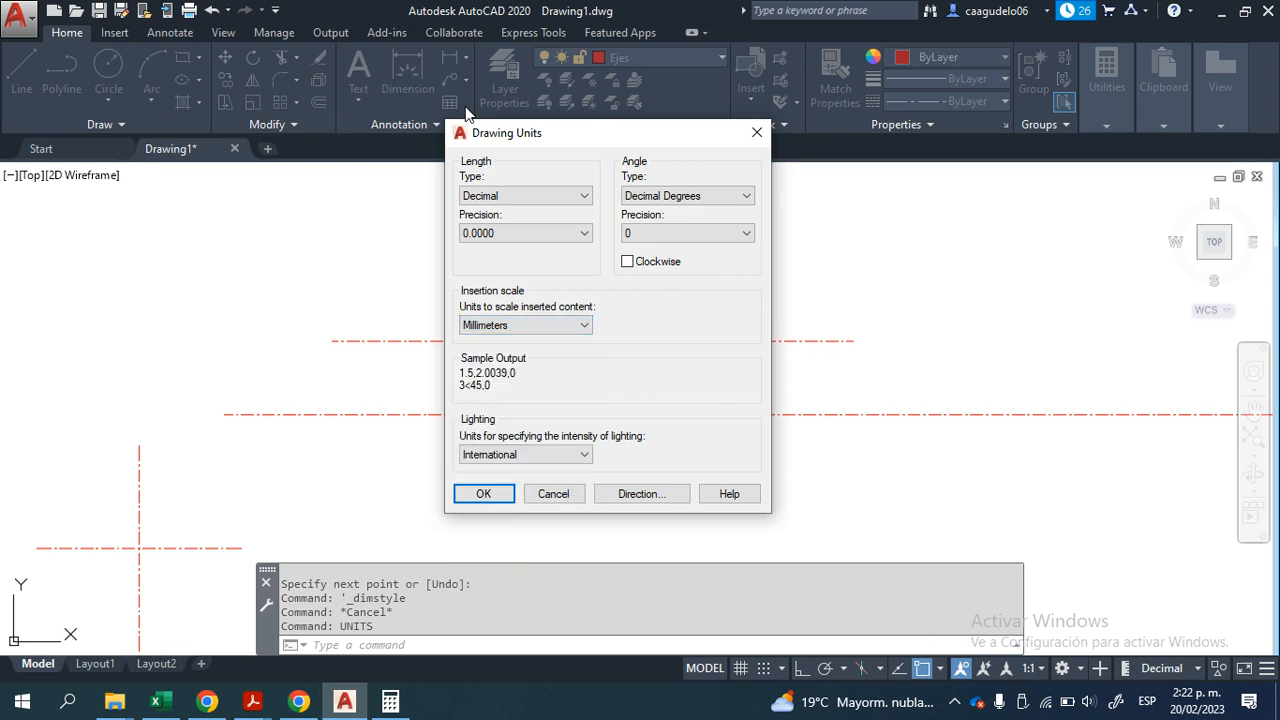
click(483, 493)
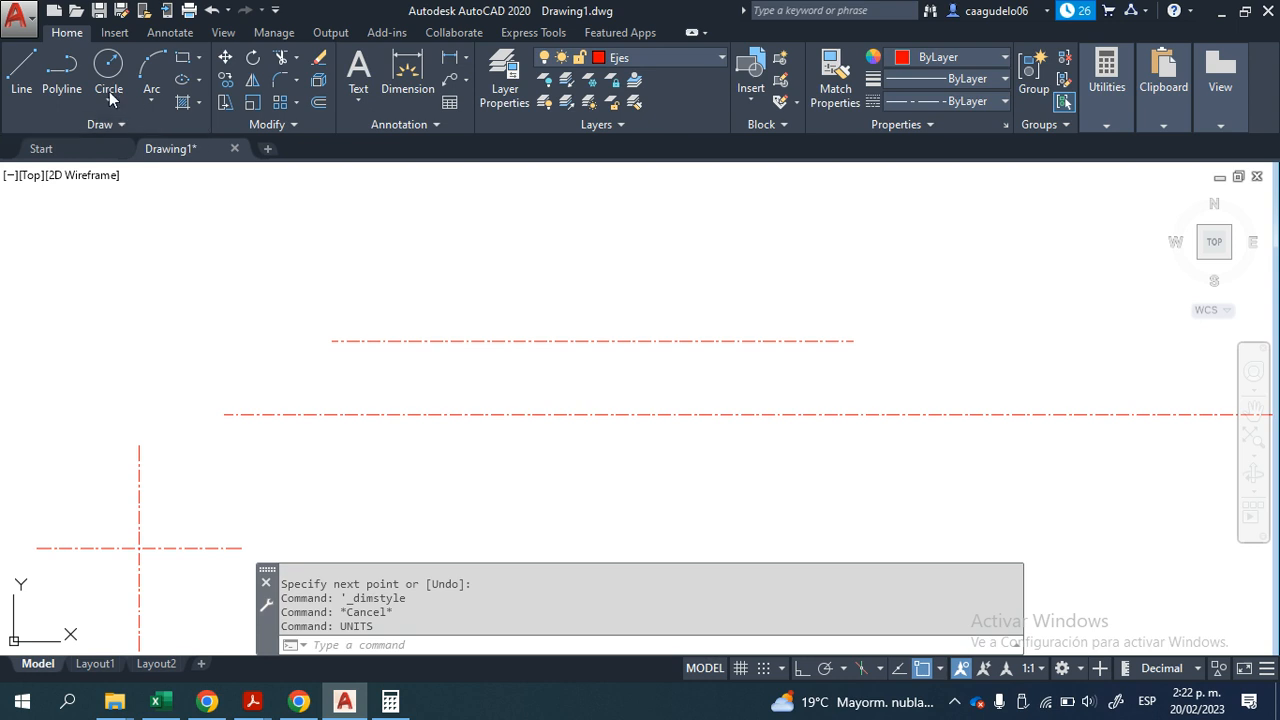